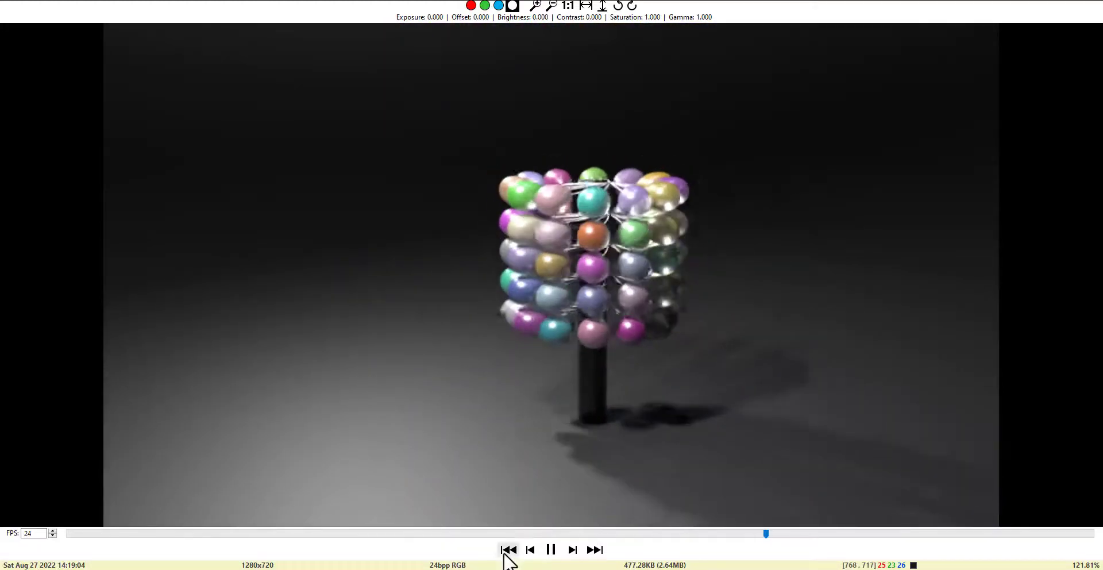
Rewind the rendered balloon animation to its first frame
click(507, 549)
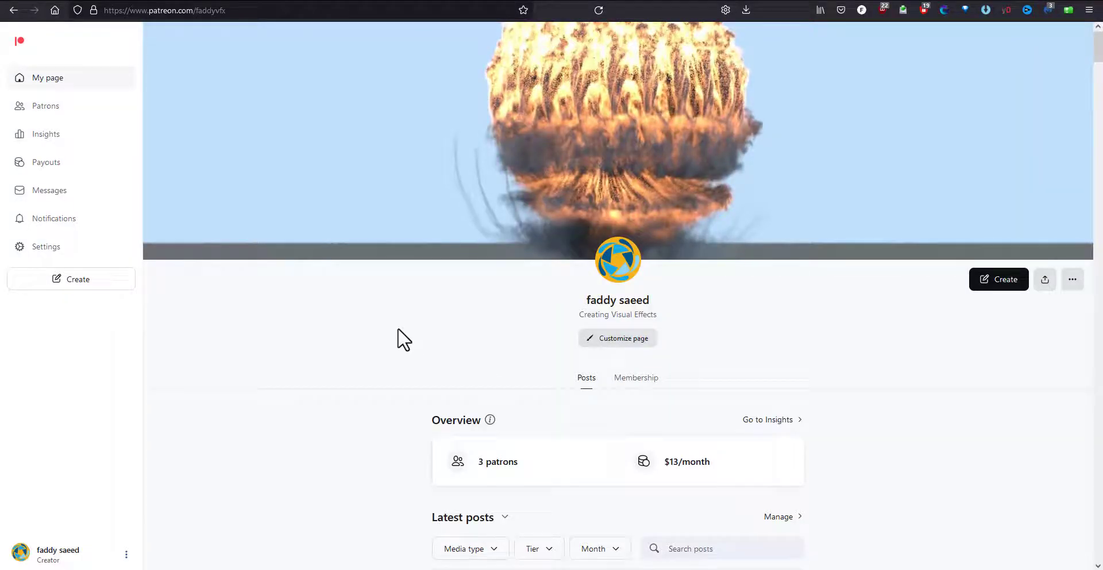
Switch to the Patreon creator page and look through its Houdini scene posts down to the end of the loaded list
scroll(391, 343, down, 10)
scroll(391, 343, down, 12)
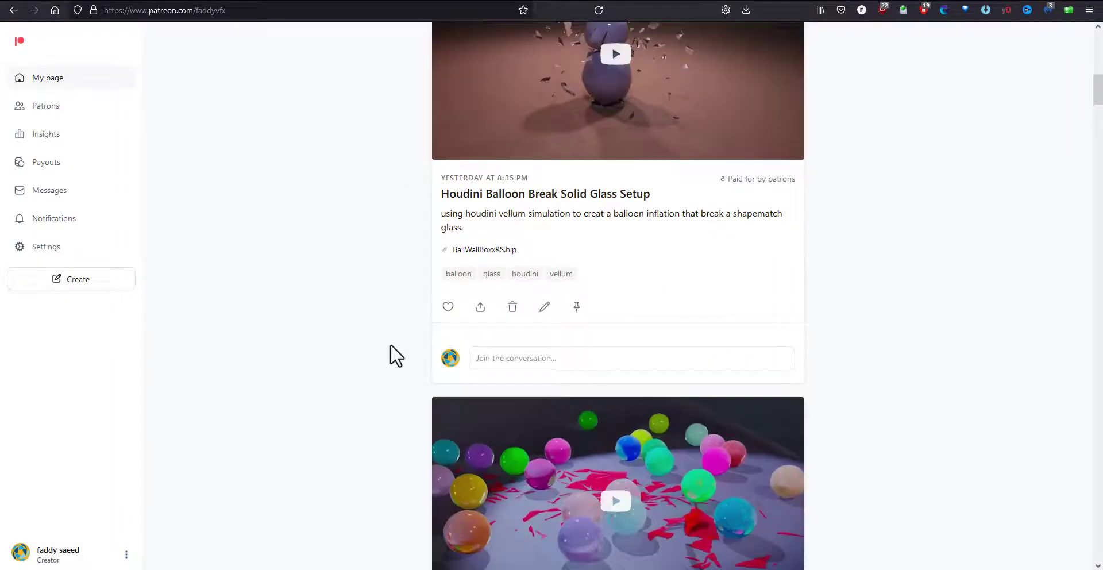
scroll(391, 344, down, 15)
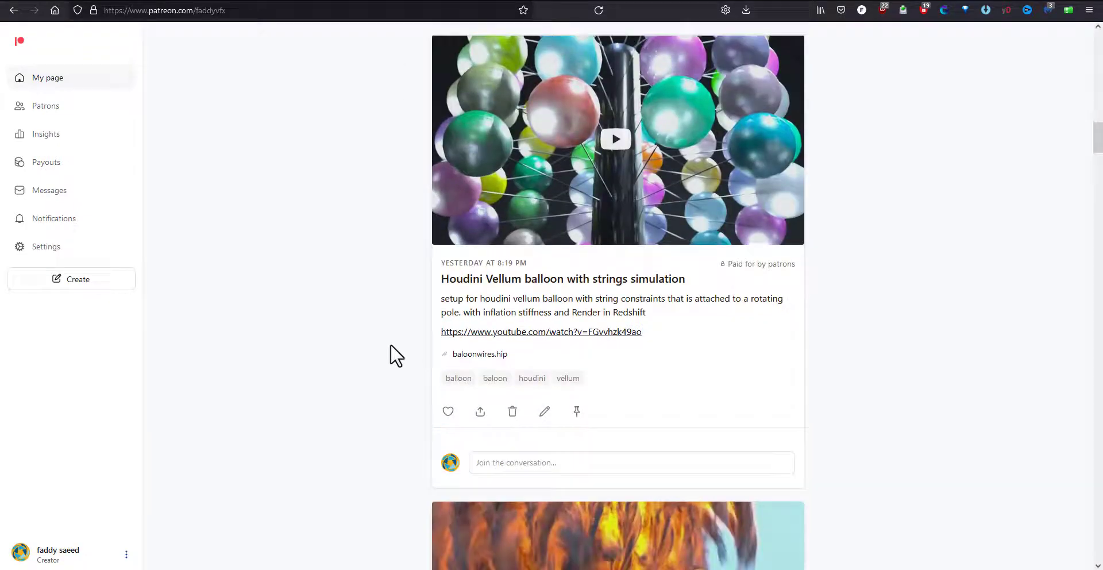
scroll(391, 343, down, 15)
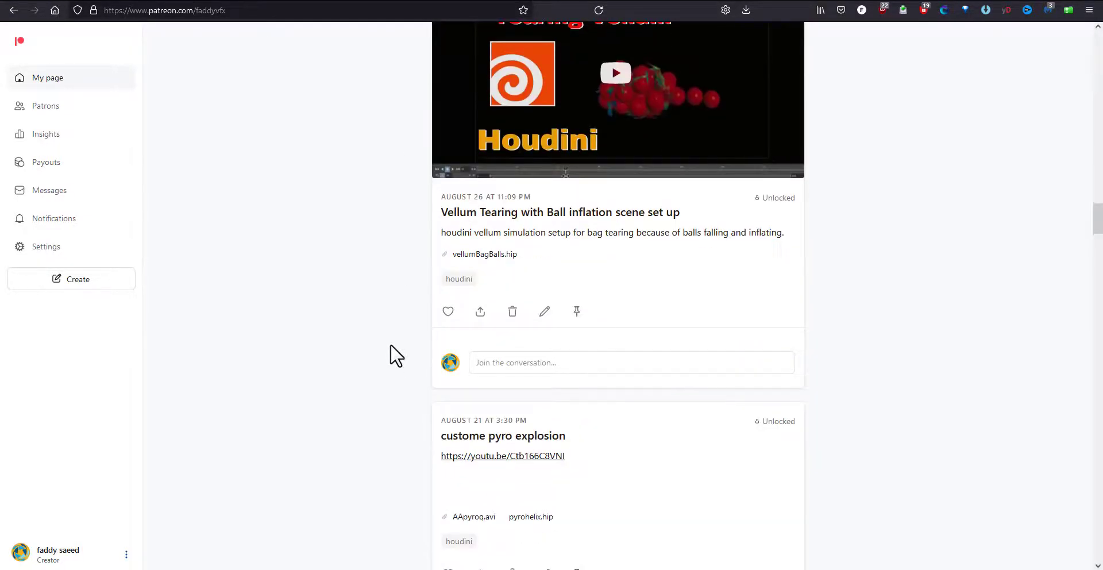
scroll(397, 355, down, 15)
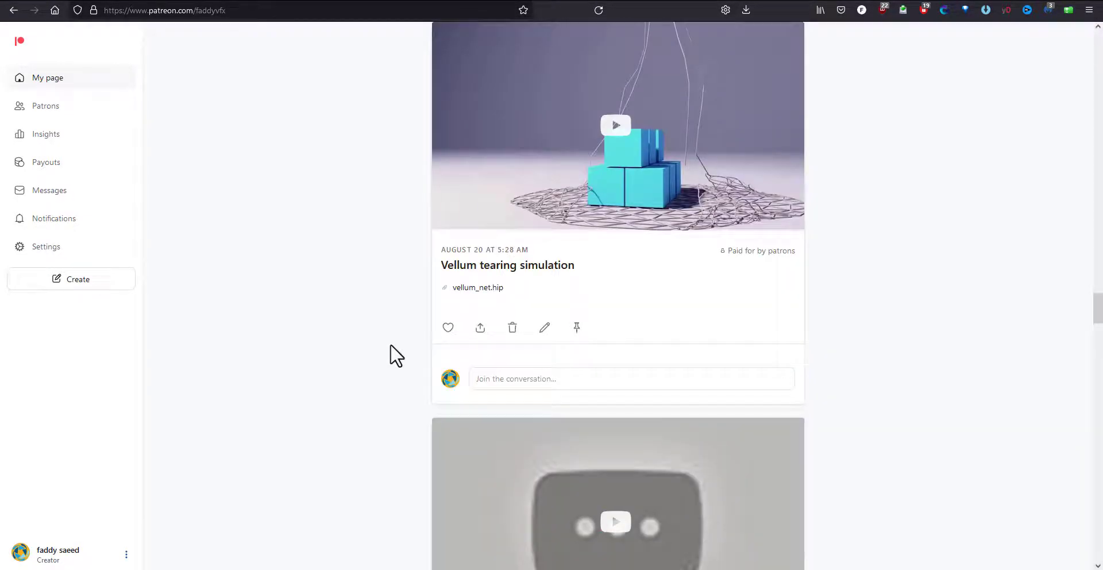
scroll(396, 355, down, 15)
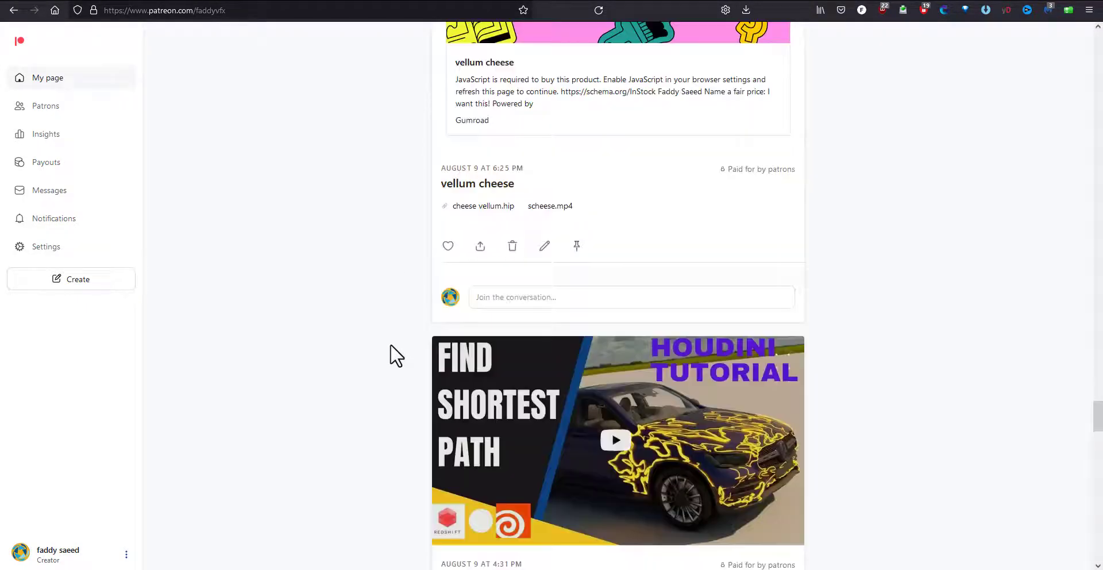
scroll(390, 345, down, 15)
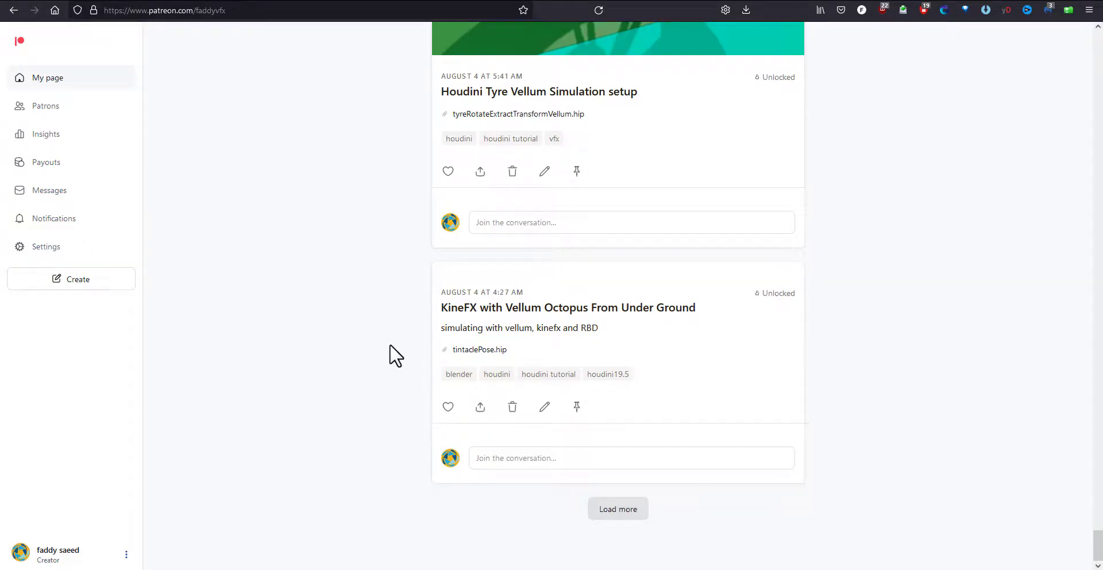
middle_click(375, 380)
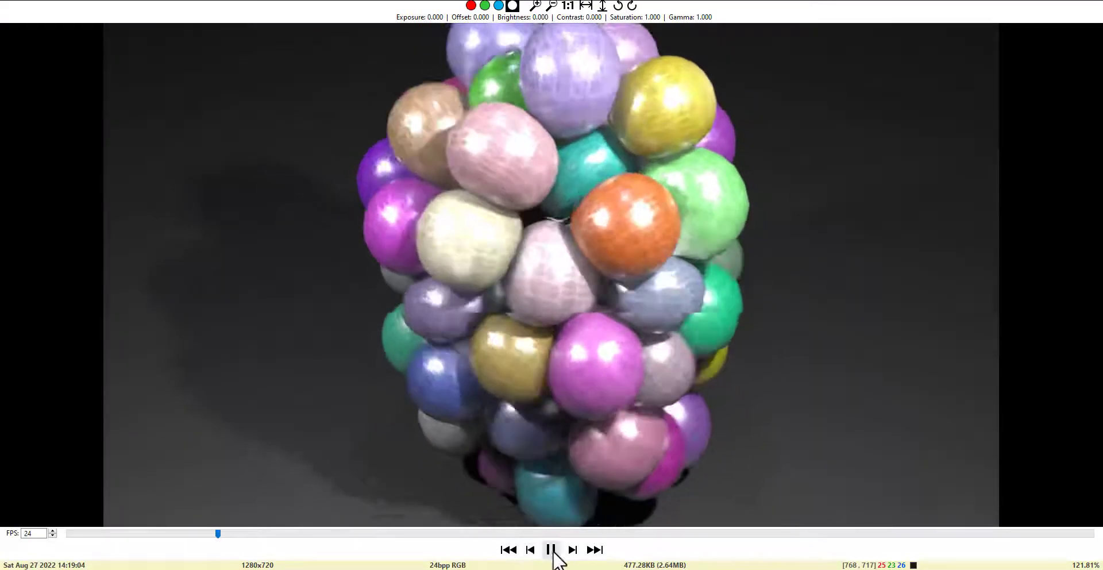
Switch back to the image player and pause the balloon render playback
click(551, 552)
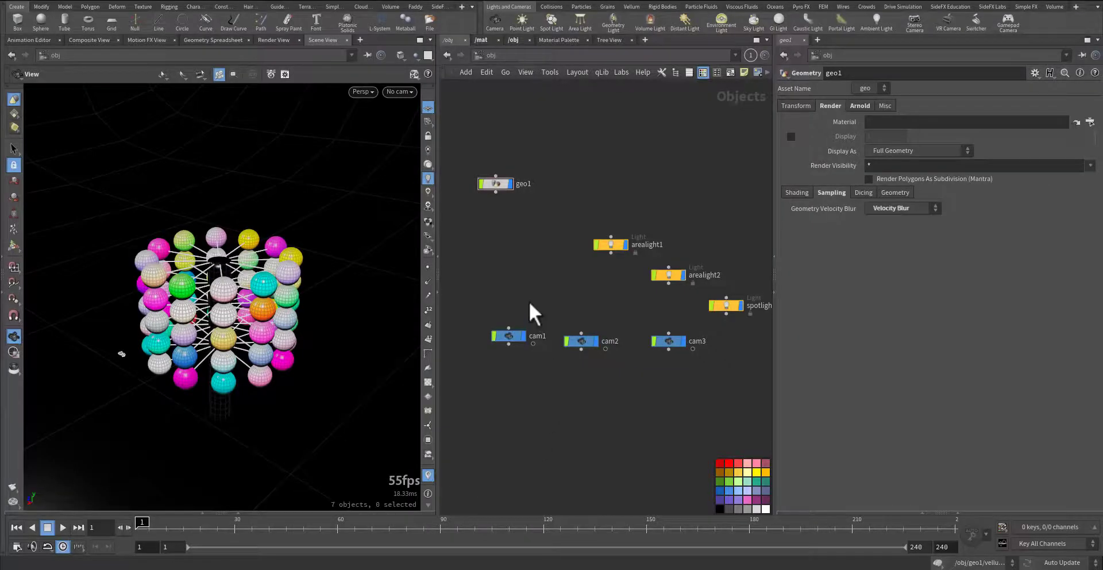
In Houdini's object network, line up arealight1, arealight2 and spotlight1 in one column and select the three camera nodes
mouse_move(527, 295)
middle_down()
mouse_move(579, 293)
mouse_move(531, 300)
middle_up()
drag(580, 257, 702, 243)
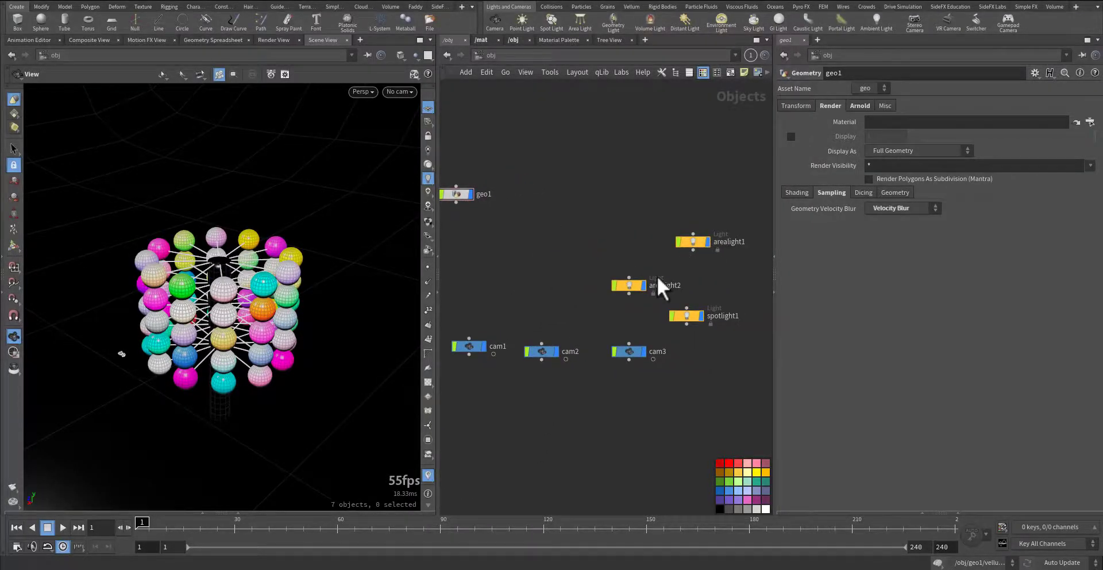
drag(654, 287, 691, 310)
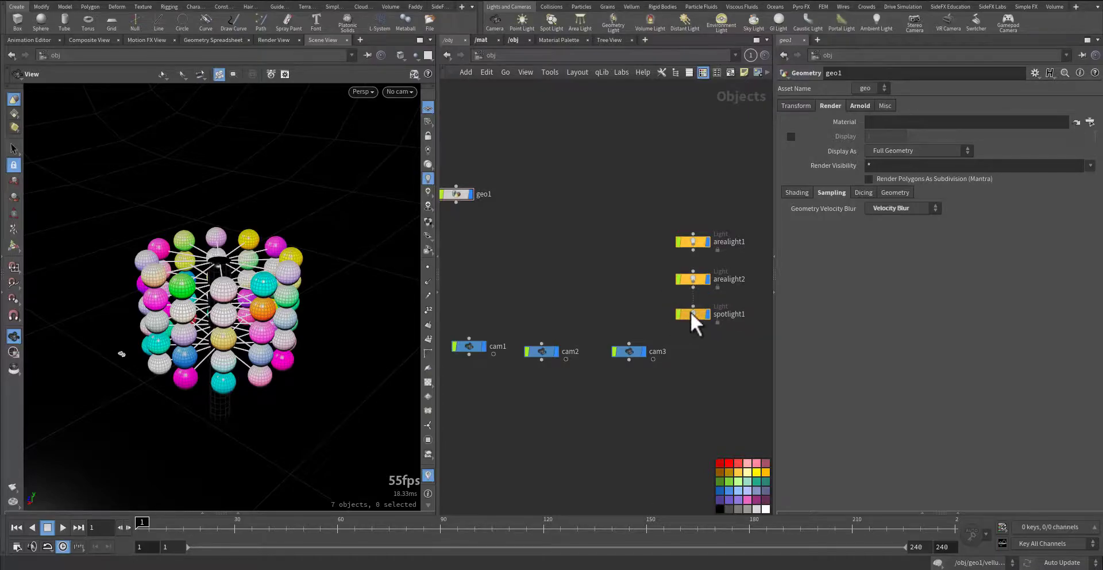
middle_drag(615, 302, 647, 253)
drag(498, 261, 716, 356)
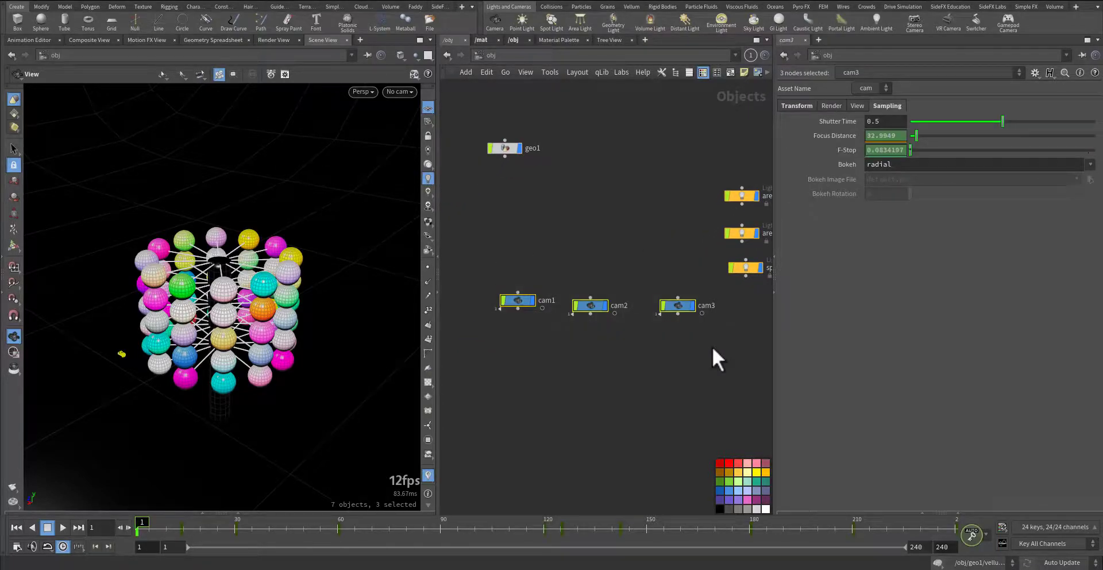
Enter the geo1 network and locate the tube1 node at the start of the purple network box
middle_drag(547, 240, 506, 362)
scroll(584, 258, up, 3)
double_click(585, 249)
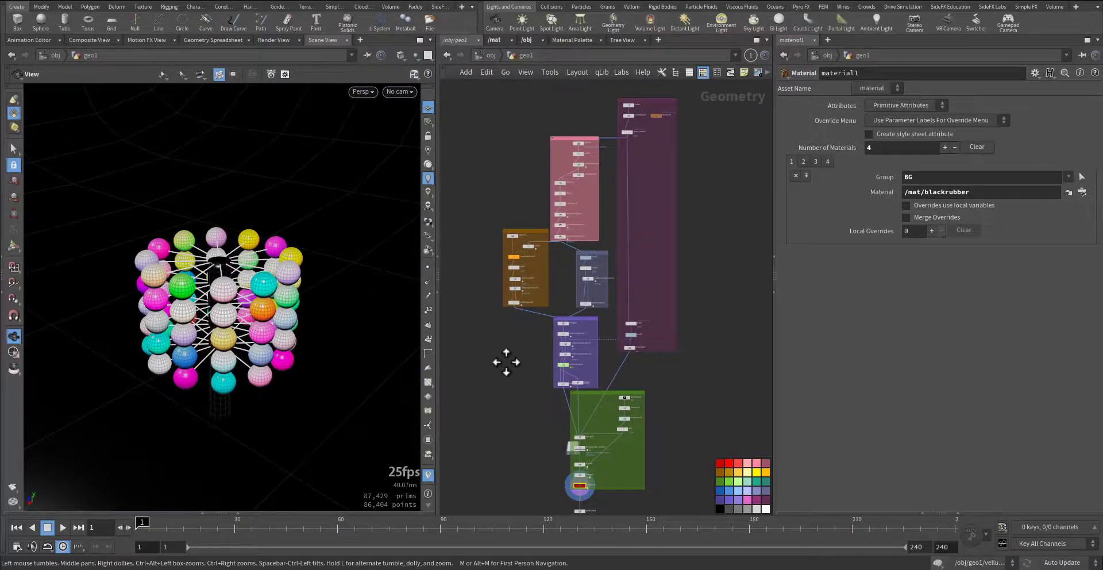
scroll(615, 192, up, 12)
middle_drag(532, 138, 477, 293)
middle_drag(709, 158, 640, 155)
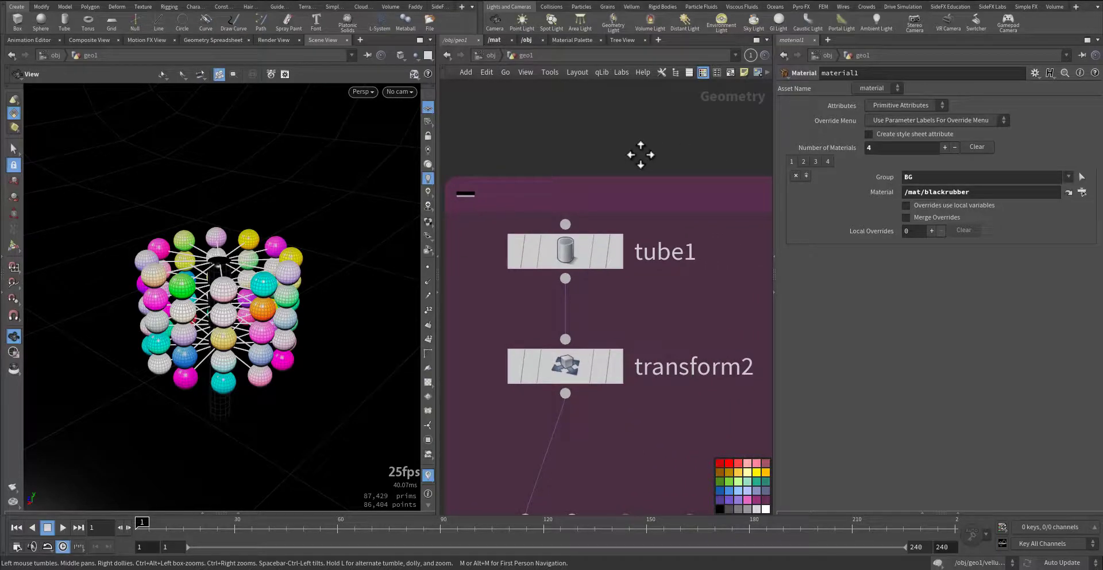
Display the tube1 node, select it and examine the pole geometry and its height parameter
click(617, 253)
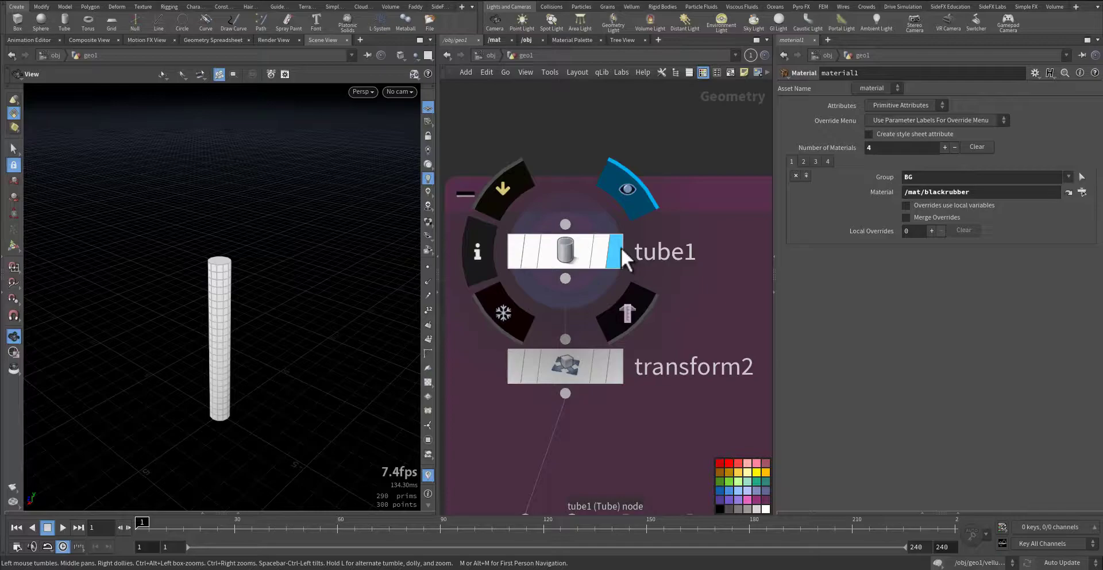
click(594, 251)
drag(287, 357, 379, 359)
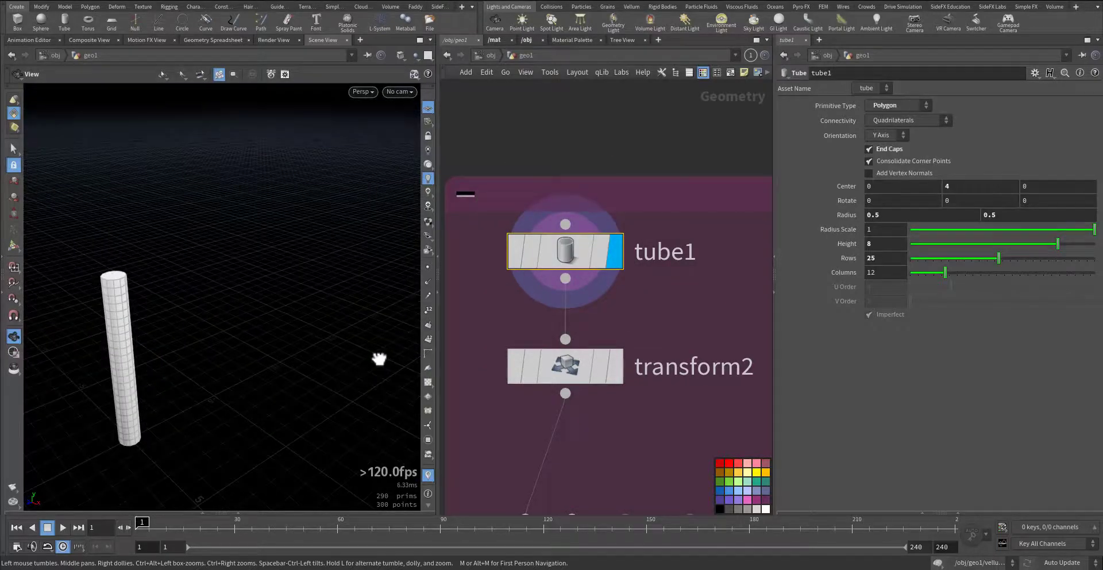
middle_drag(177, 336, 252, 278)
right_drag(154, 324, 293, 298)
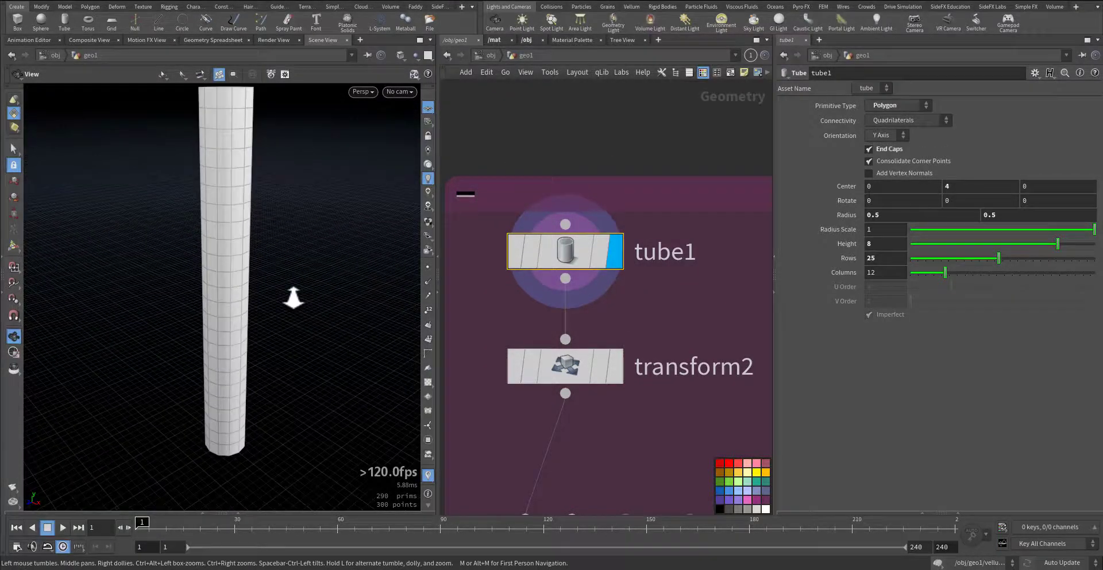
click(879, 244)
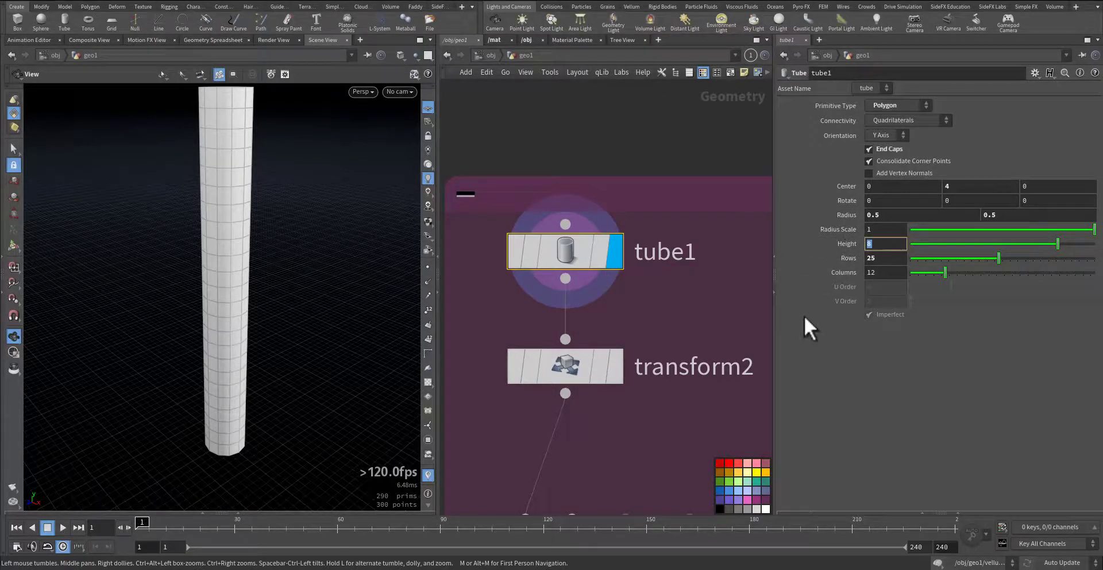
Display the transform2 node and inspect its Y rotation parameter
middle_drag(680, 306, 682, 202)
click(619, 265)
click(571, 266)
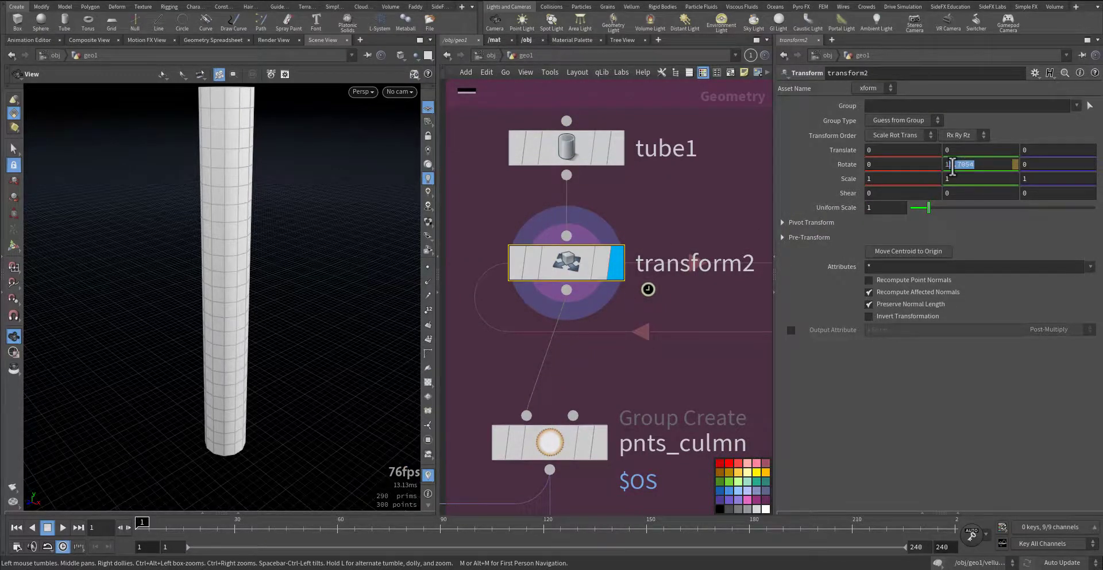
Open the motionfx CHOP network linked to transform2 and select the wave_transform2_clip1 channel node
middle_drag(721, 209, 624, 202)
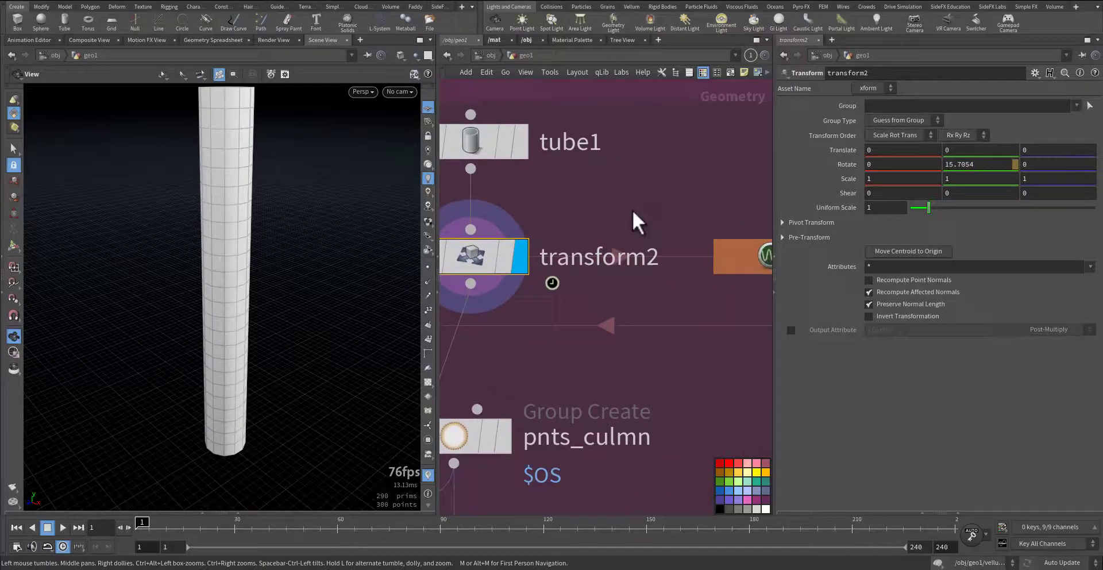
middle_drag(697, 195, 549, 224)
middle_drag(649, 227, 630, 226)
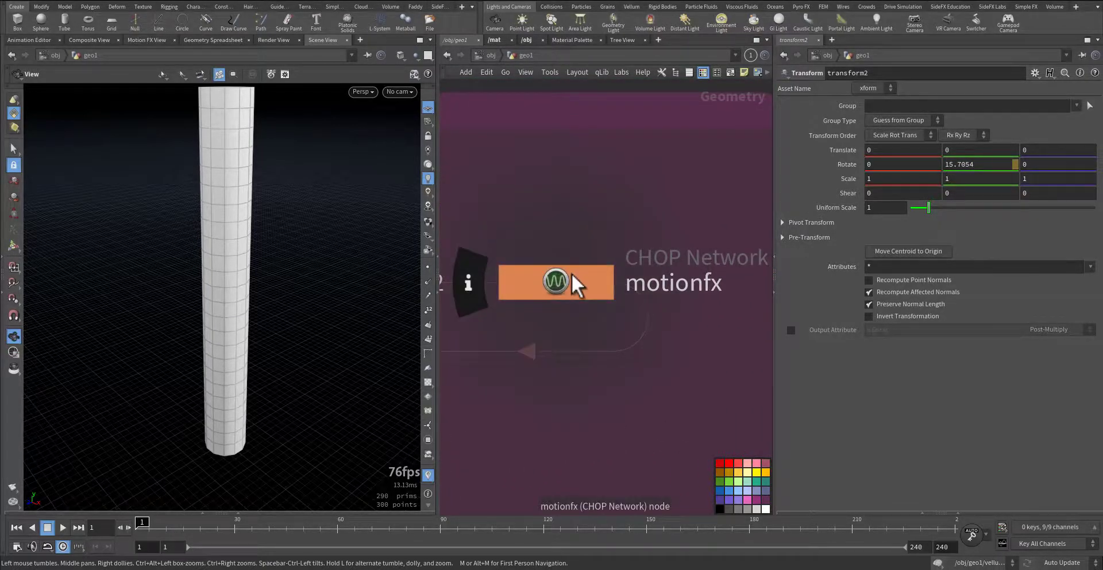
double_click(568, 275)
scroll(507, 261, up, 4)
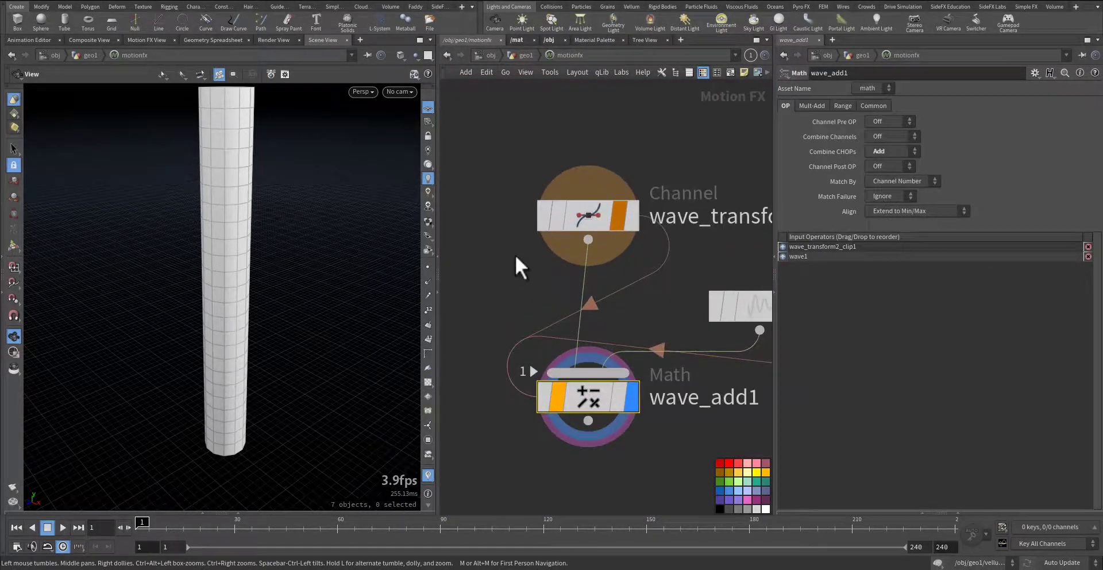
click(617, 224)
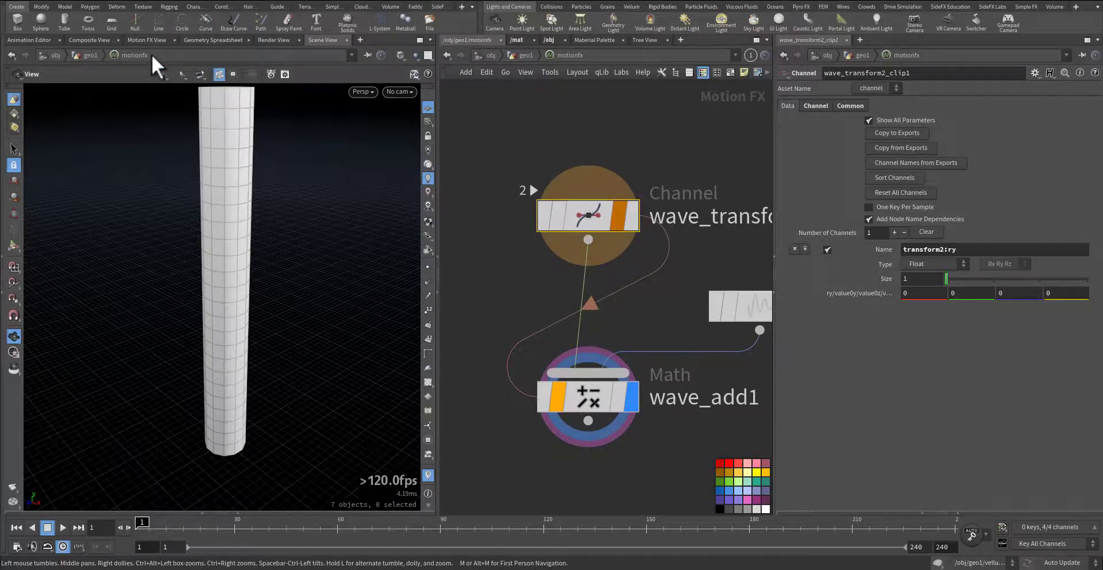
Show the transform2:ry channel curve in the Motion FX view and examine its full wave
click(140, 39)
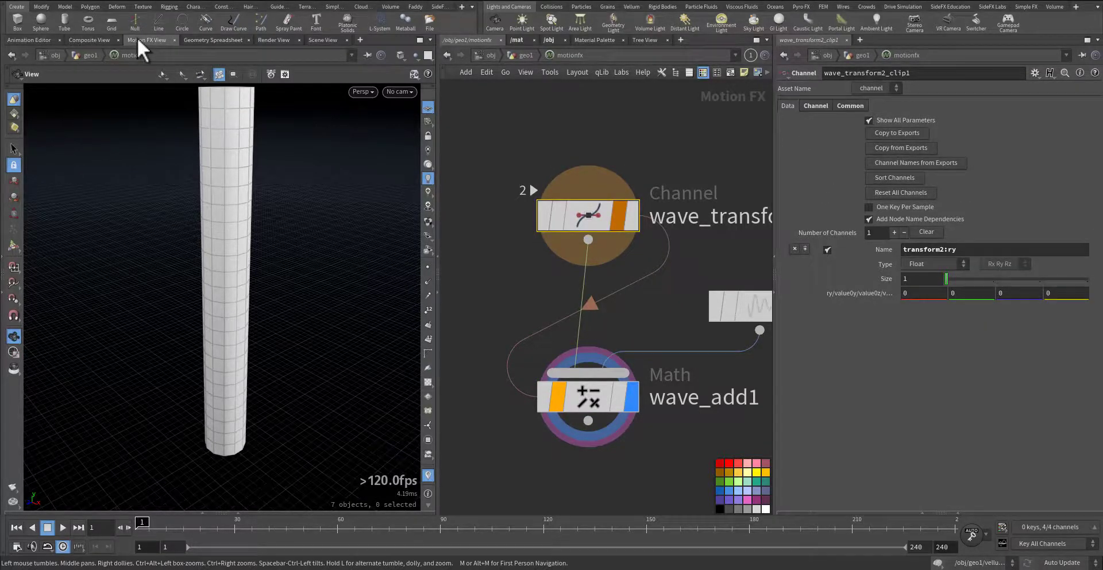
scroll(292, 182, down, 6)
scroll(201, 188, up, 4)
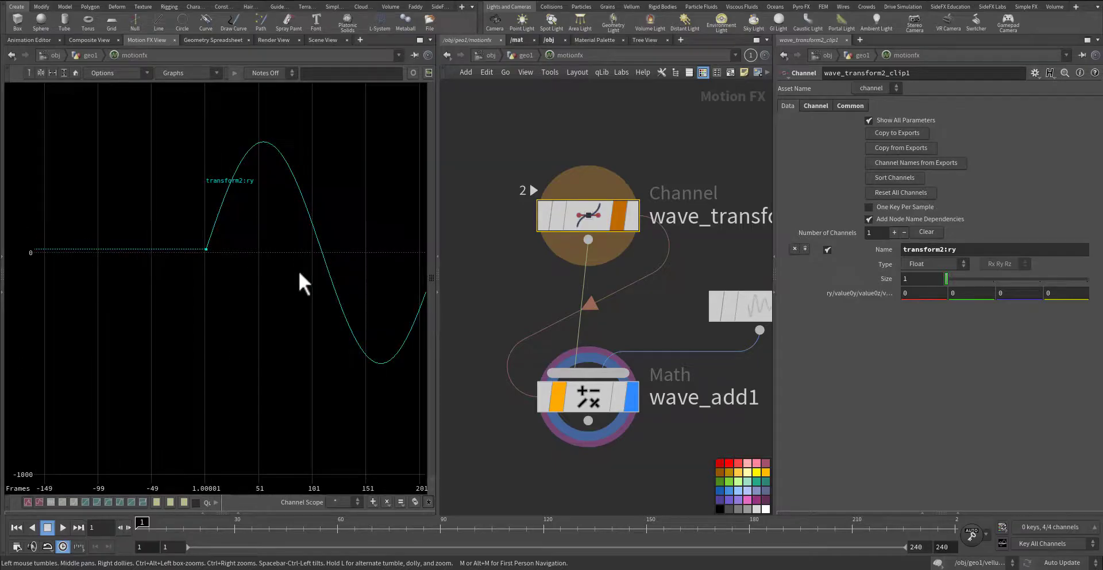
middle_drag(254, 223, 144, 259)
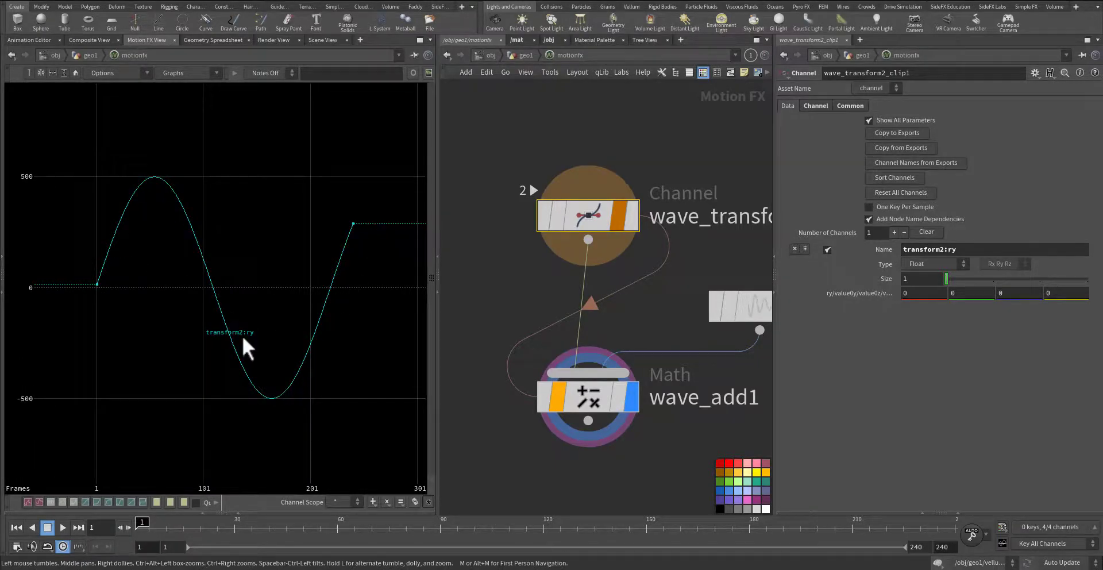
Return to the 3D scene view and play the timeline to watch the pole rotate
click(317, 38)
drag(281, 268, 223, 428)
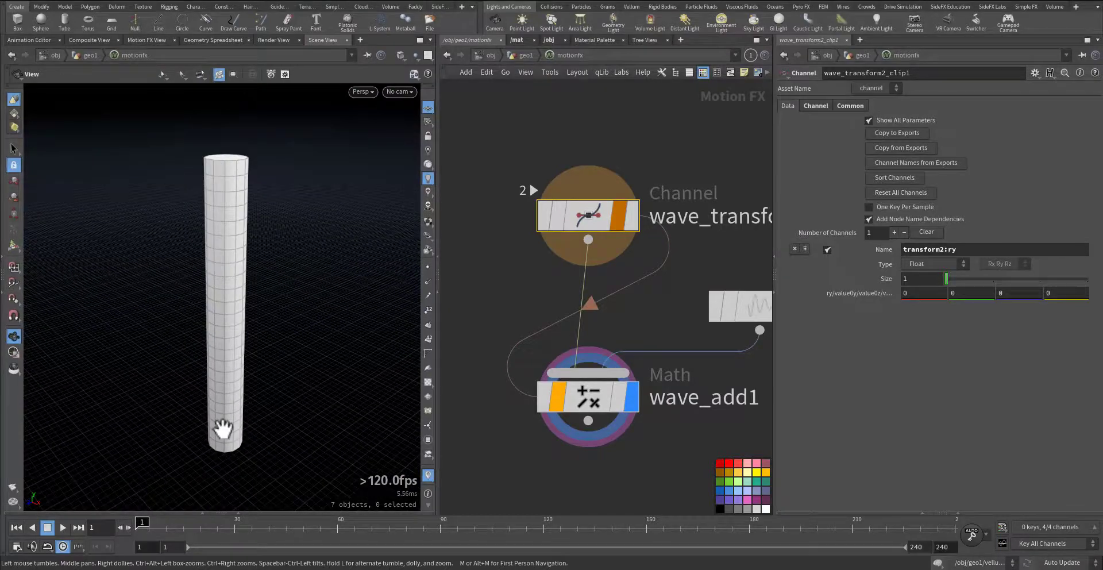
click(63, 527)
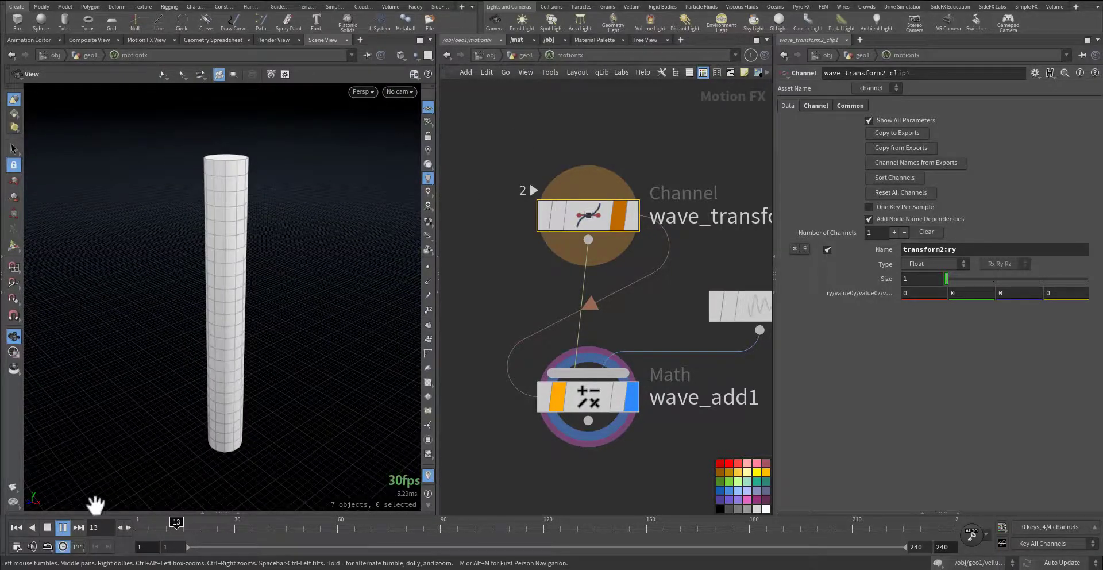
drag(230, 271, 219, 313)
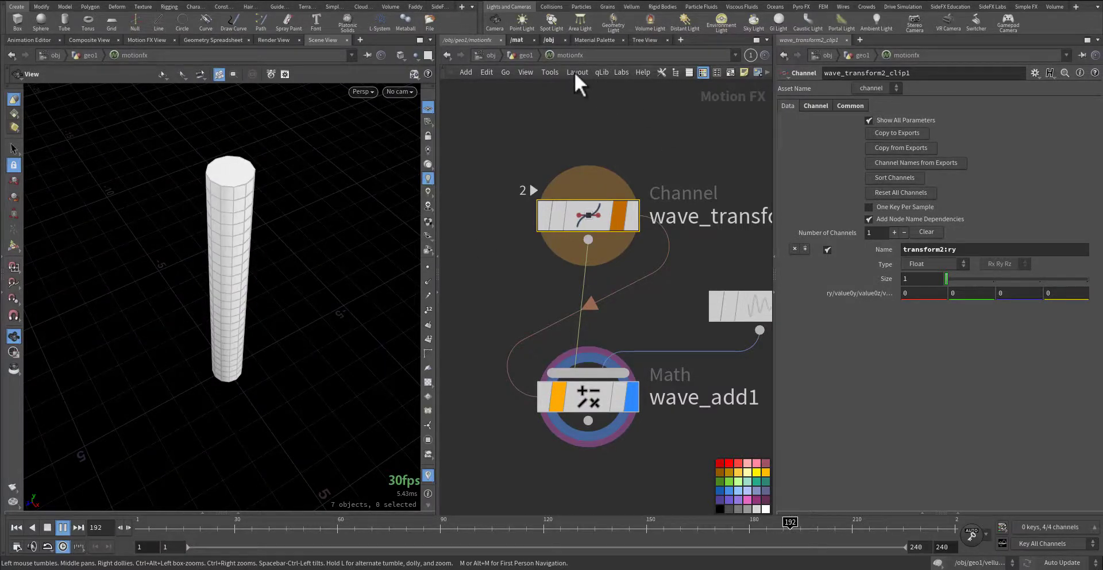
Go back up to the geo1 network and return the timeline to frame 1
click(524, 56)
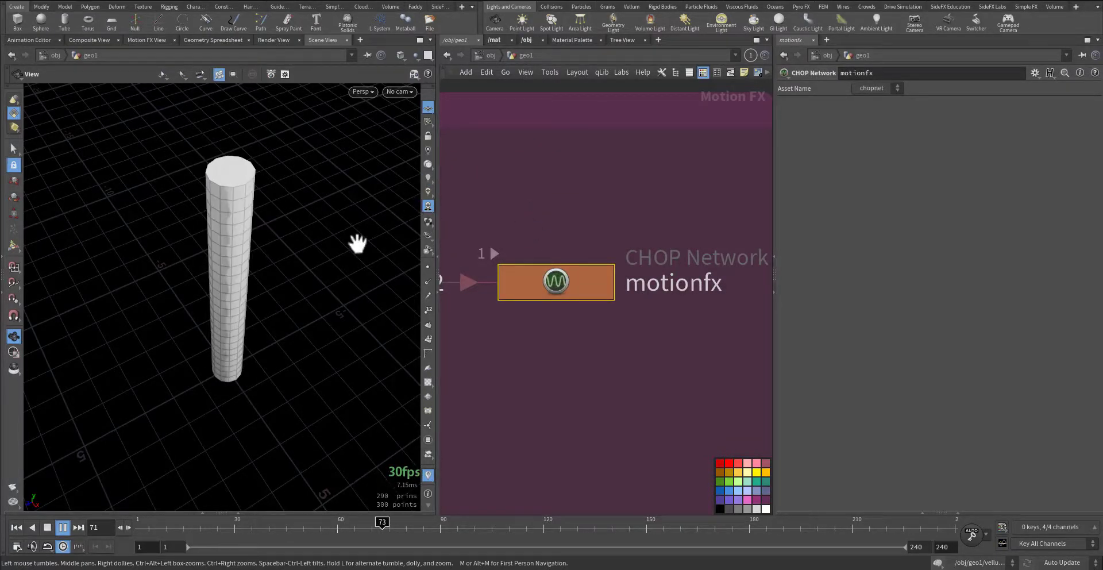
drag(295, 281, 213, 250)
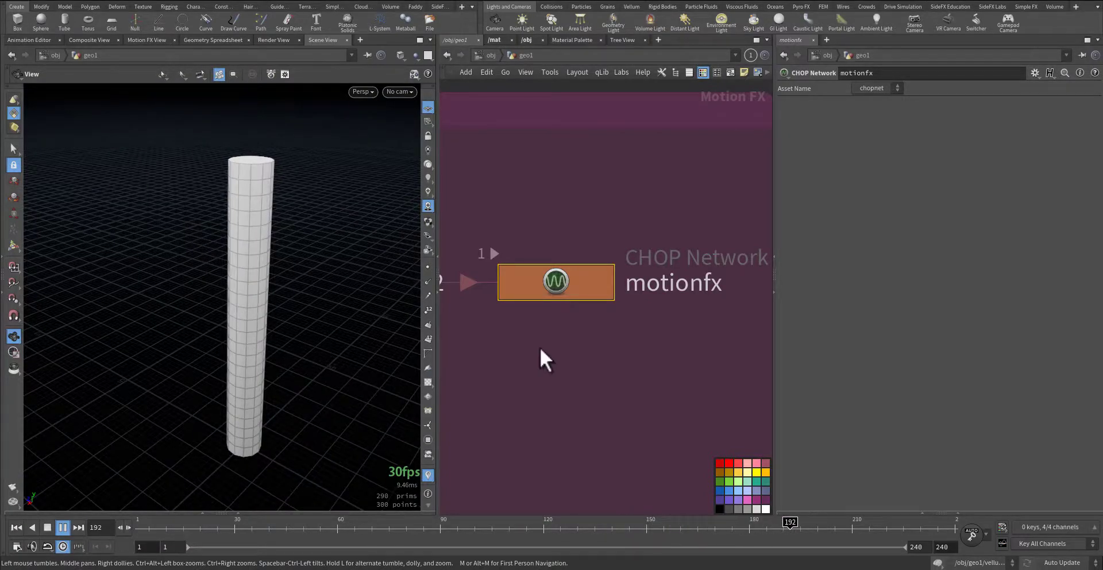
middle_drag(539, 347, 704, 295)
middle_drag(563, 322, 720, 322)
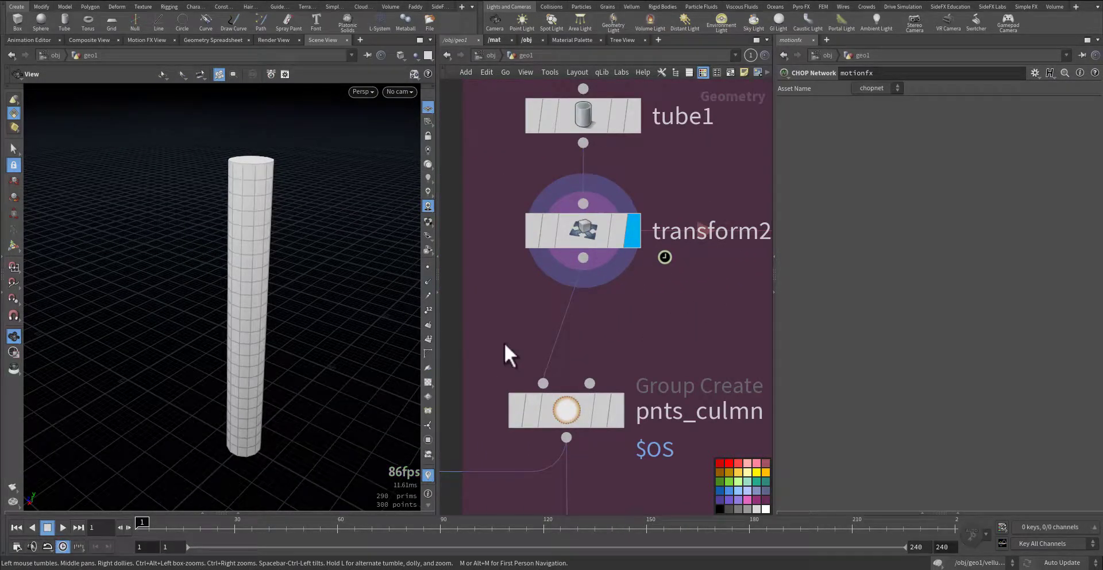
Display the pnts_culmn Group Create node, select it and examine its grouped rings of points on the pole
middle_drag(635, 350, 635, 241)
scroll(618, 264, down, 2)
click(618, 287)
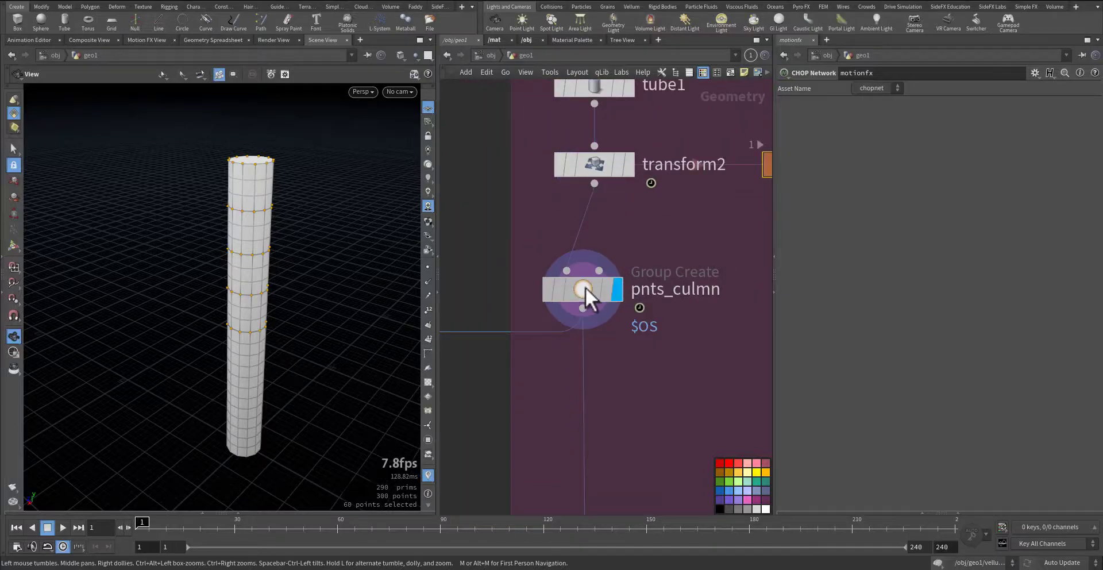
click(584, 288)
drag(275, 245, 350, 249)
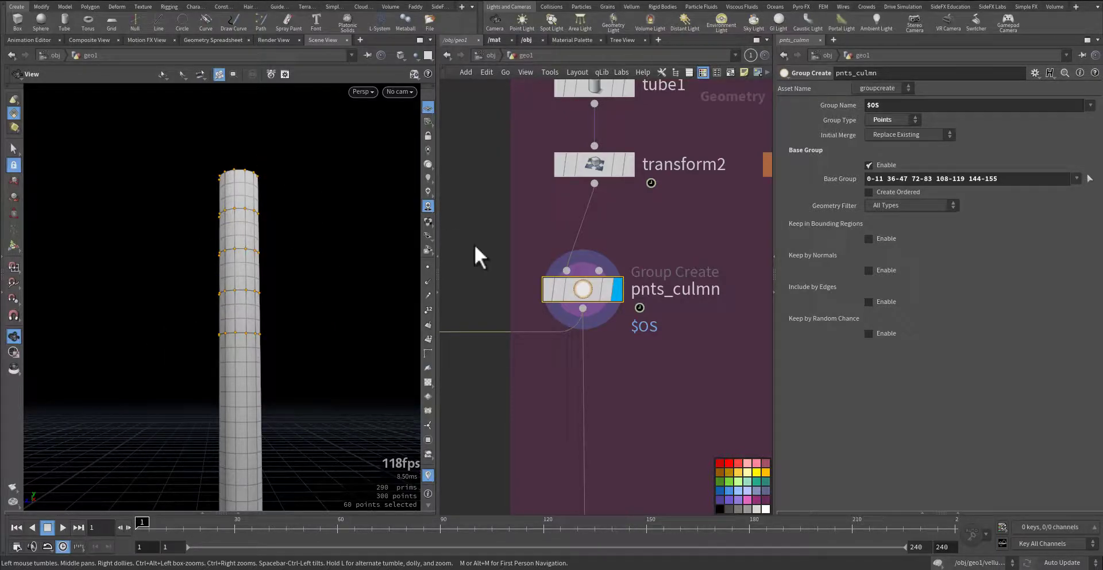
scroll(625, 397, down, 5)
middle_drag(625, 398, 656, 345)
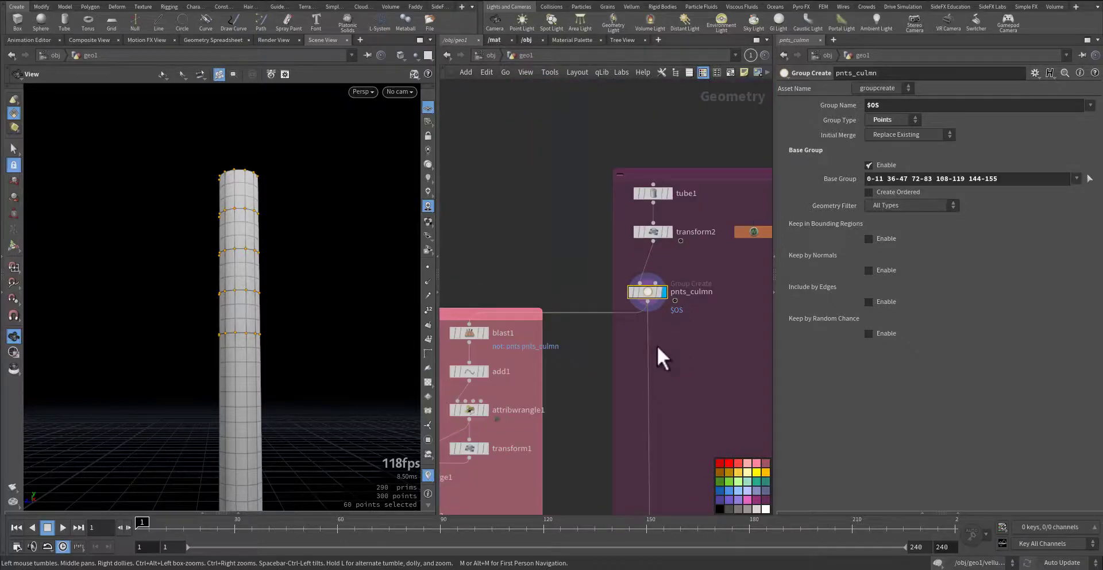
Inspect the grouped point rings on the pole from above and at close range
middle_drag(622, 376, 648, 312)
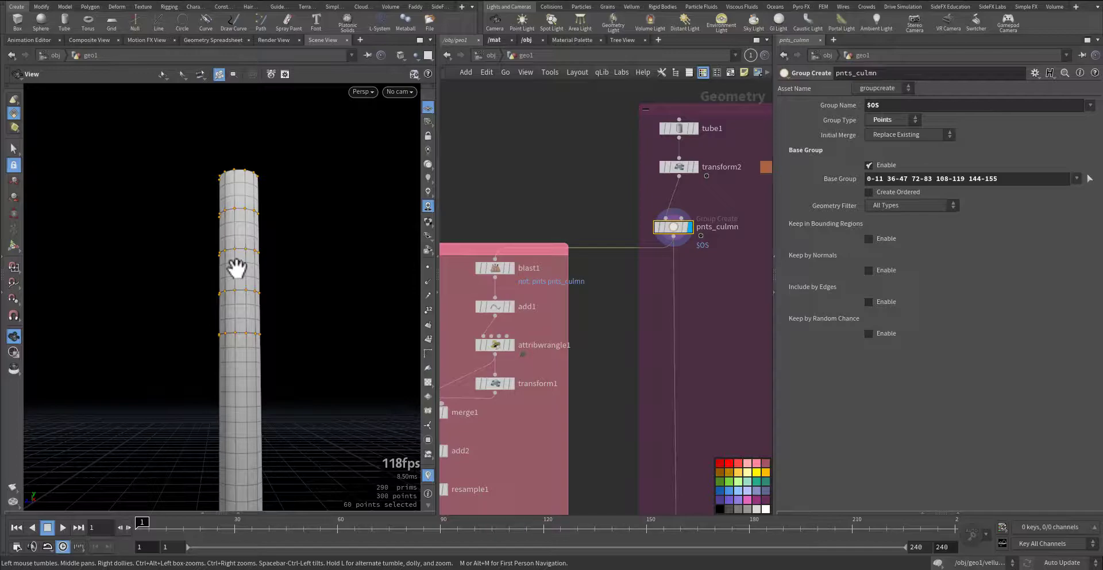
drag(238, 269, 226, 185)
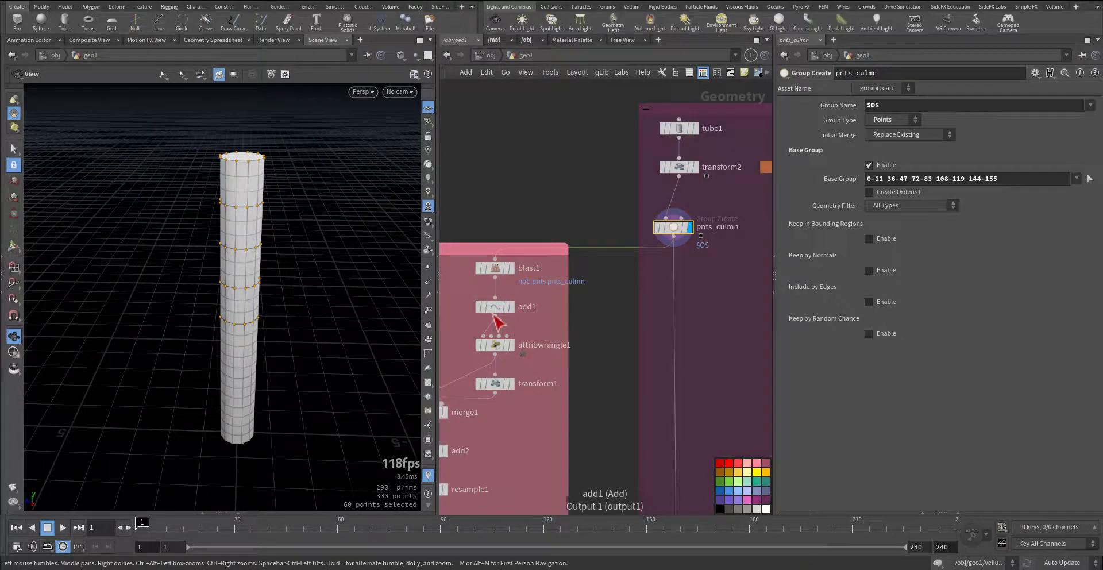
right_drag(231, 209, 364, 181)
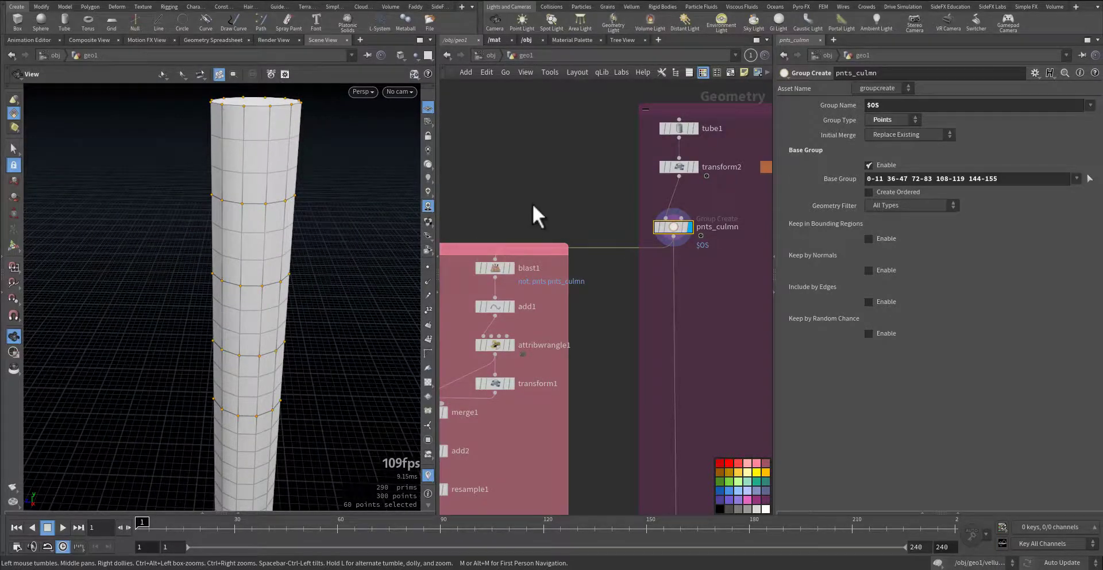
Display and select the blast1 node and examine the rings of points it keeps from the pole
middle_drag(532, 203, 580, 167)
scroll(578, 170, up, 3)
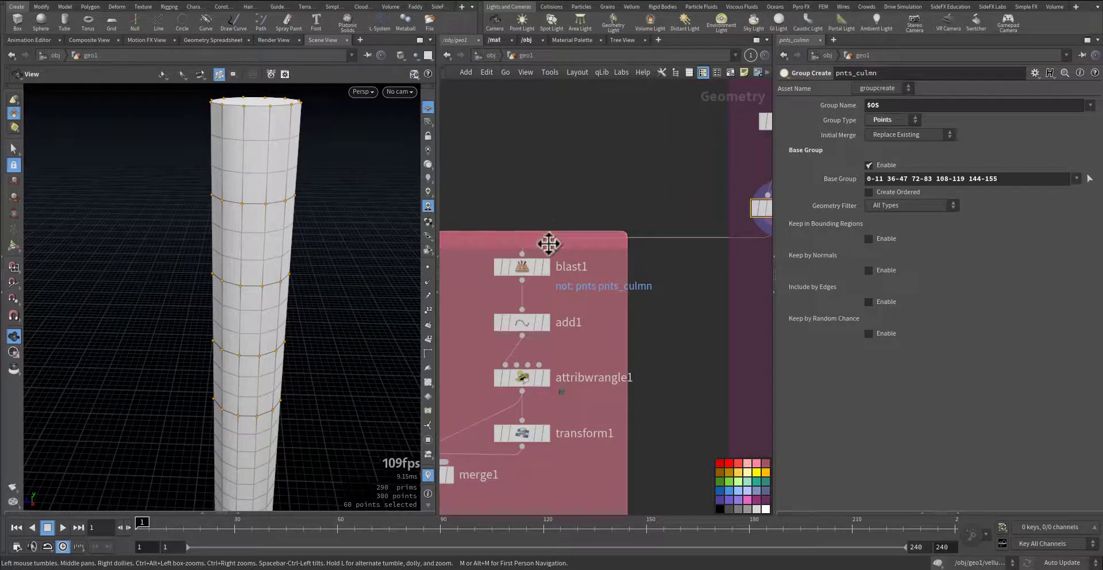
click(546, 274)
click(525, 271)
middle_drag(635, 361, 637, 234)
scroll(632, 225, down, 5)
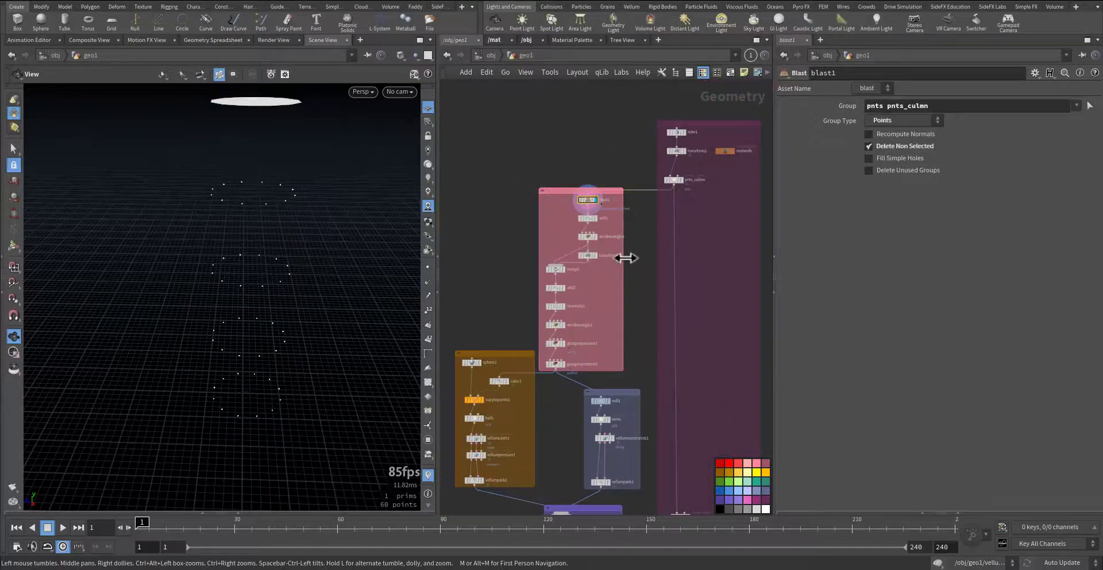
middle_drag(622, 322, 651, 354)
scroll(538, 199, up, 3)
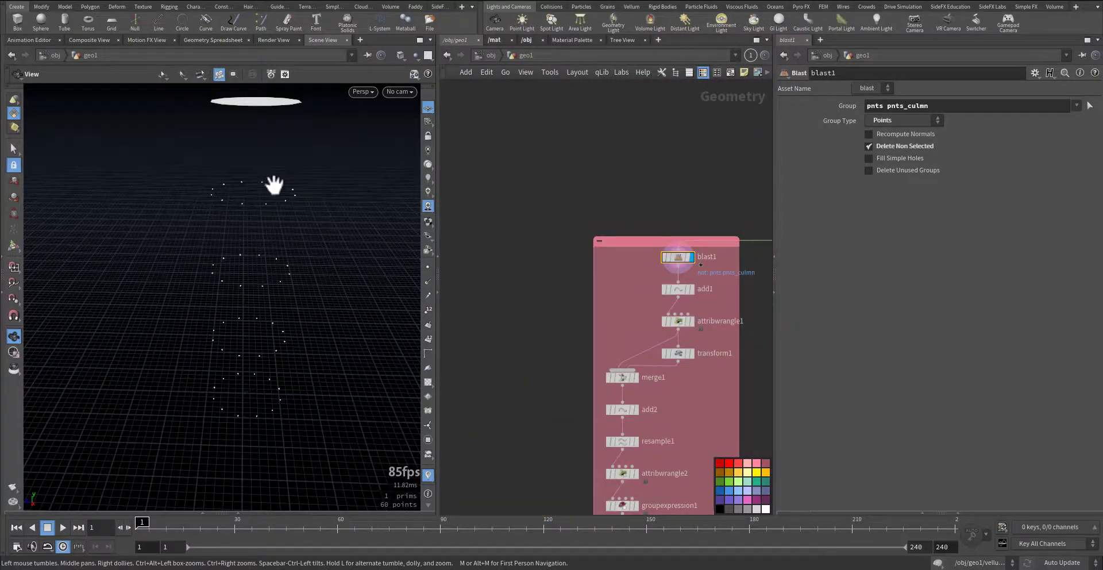
mouse_move(259, 171)
mouse_down()
mouse_move(256, 204)
mouse_move(257, 164)
mouse_up()
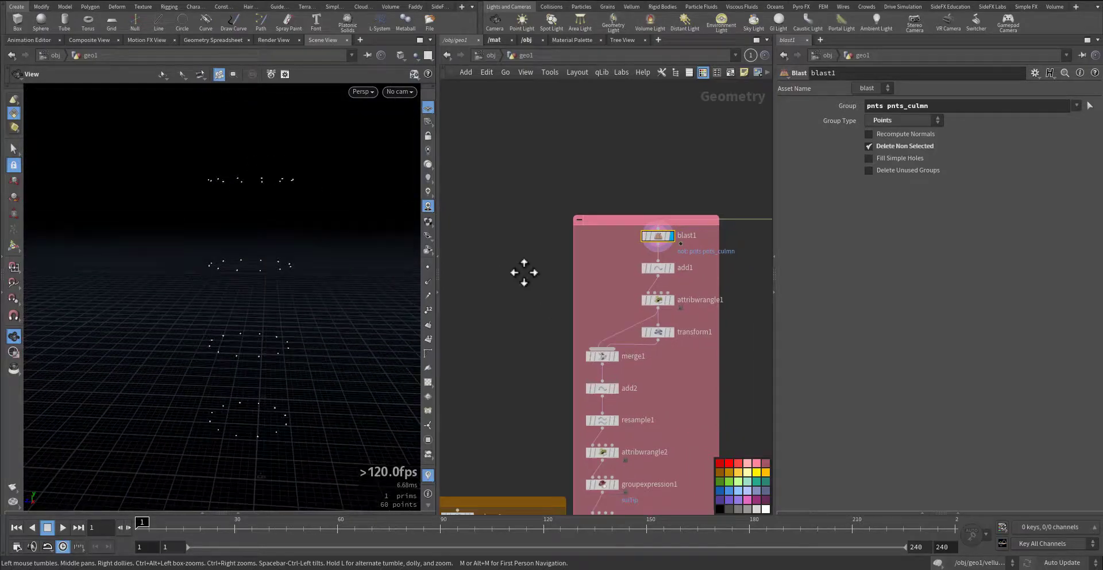
Display and select the add1 node and examine the points with the leftover geometry removed
scroll(575, 247, up, 4)
click(653, 225)
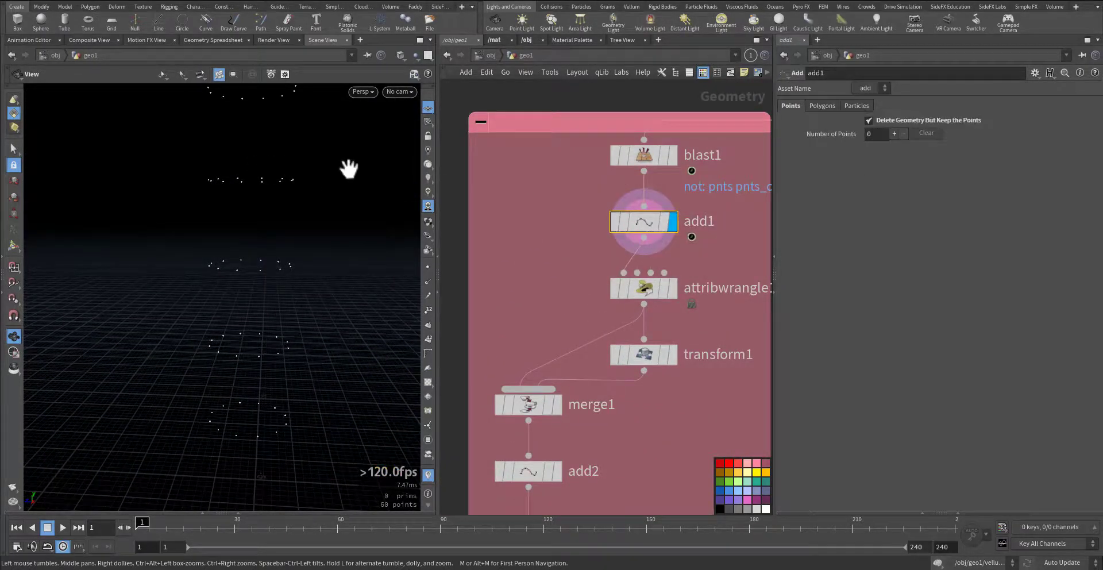
middle_drag(347, 168, 320, 249)
drag(207, 172, 241, 176)
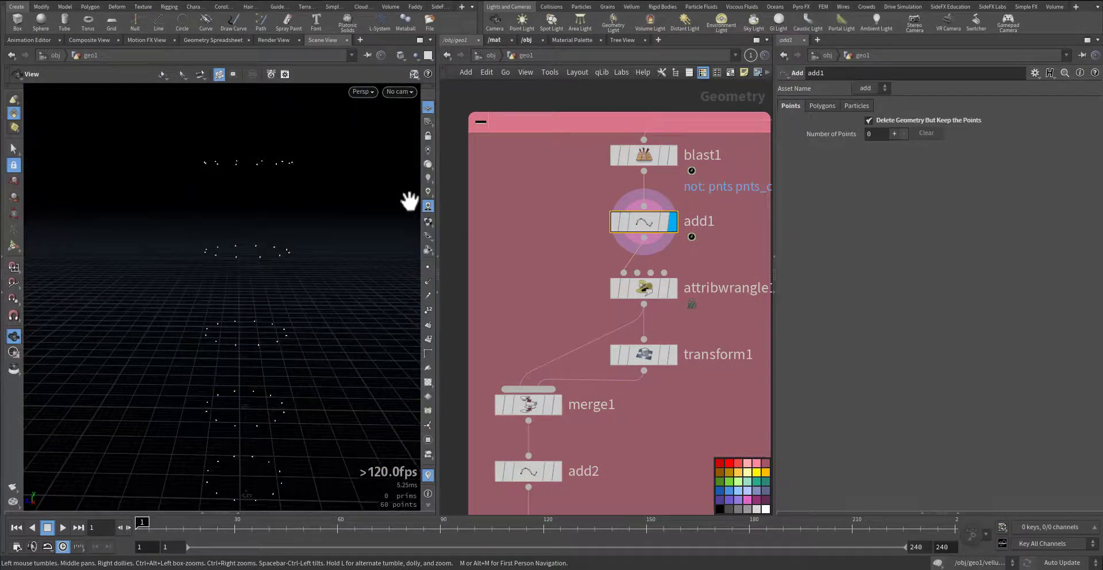
Display and select attribwrangle1, read its per-point VEX expression and look over the ring points
middle_drag(558, 259, 521, 189)
click(613, 223)
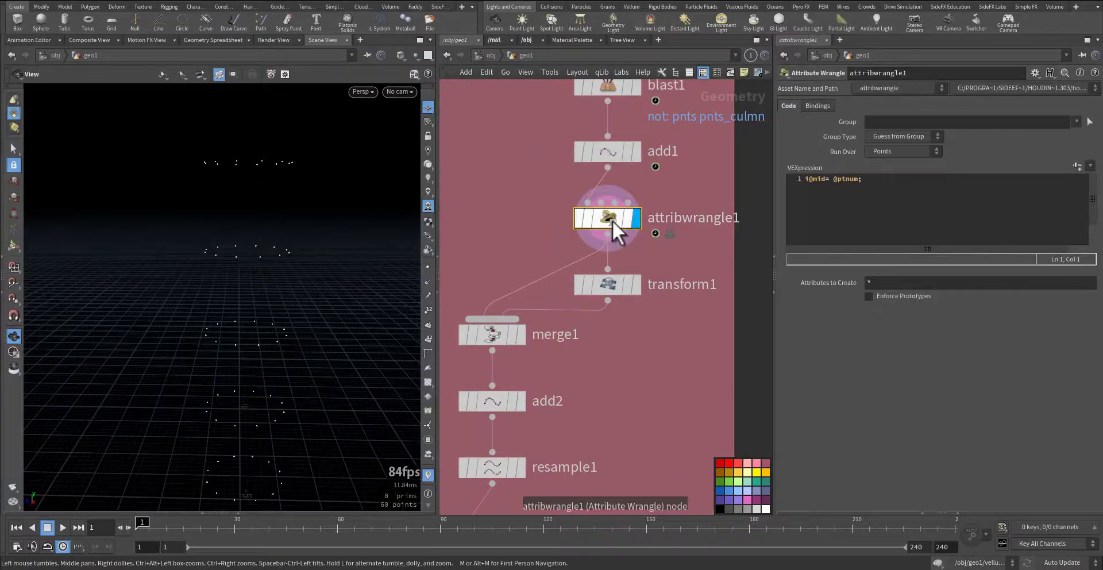
click(872, 183)
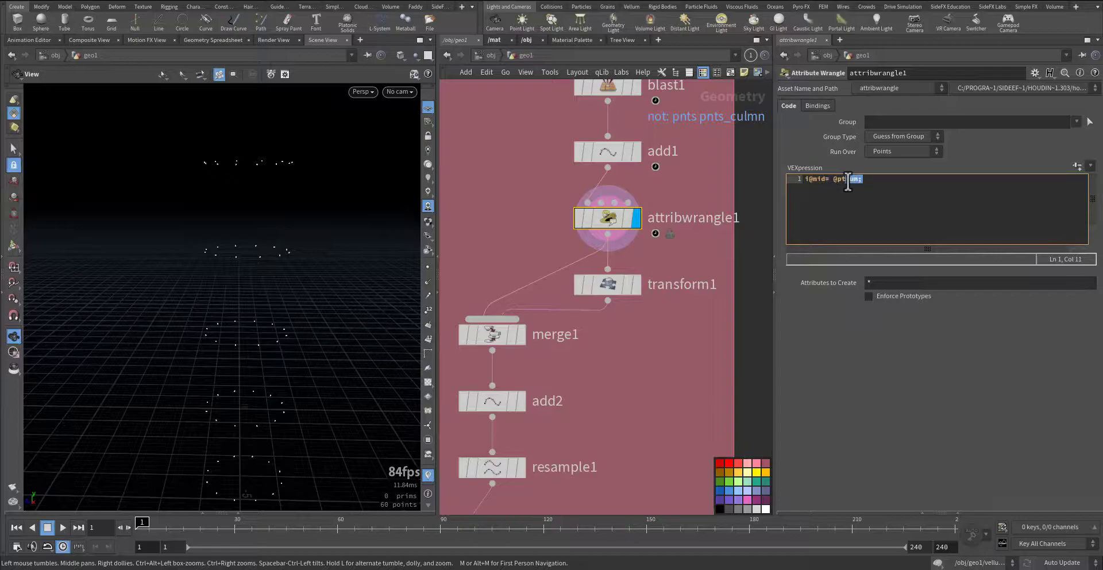
middle_drag(523, 238, 521, 161)
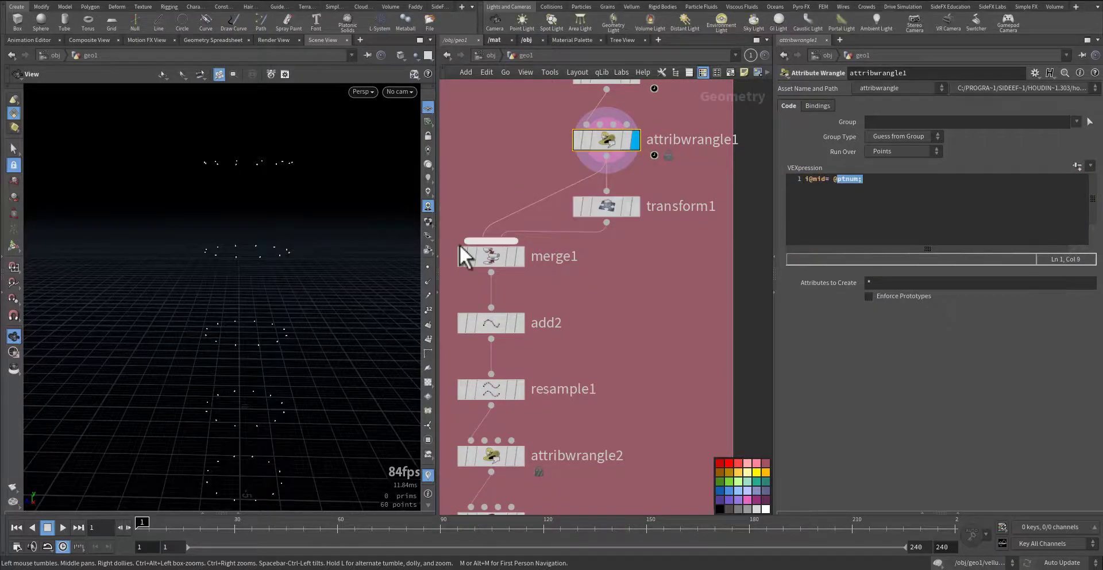
mouse_move(315, 256)
mouse_down()
mouse_move(308, 276)
mouse_move(296, 263)
mouse_up()
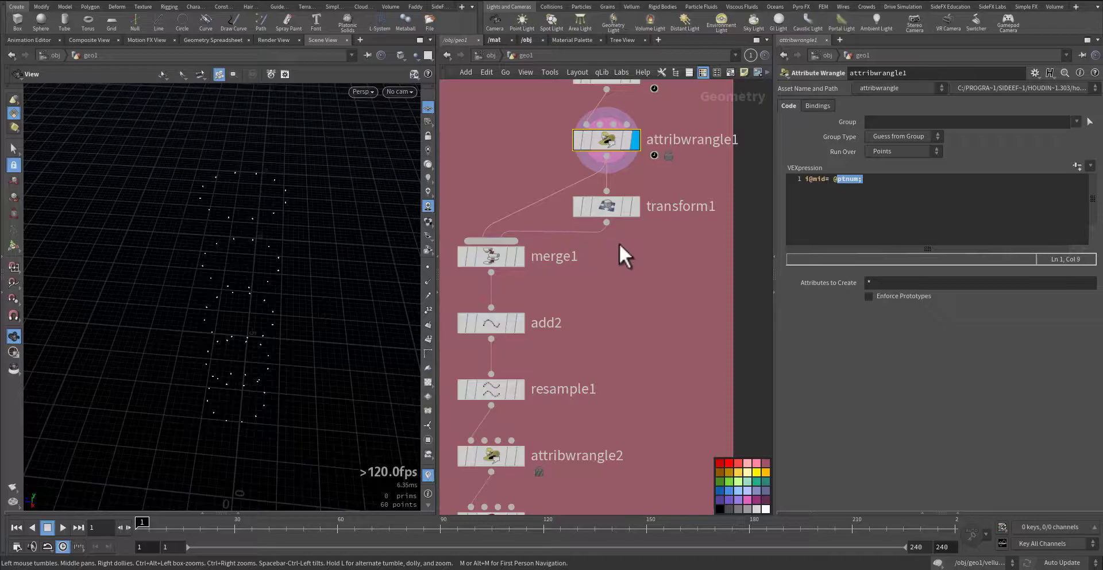
Display transform1 with attribwrangle1 templated and compare the inner and outer points from above
click(639, 210)
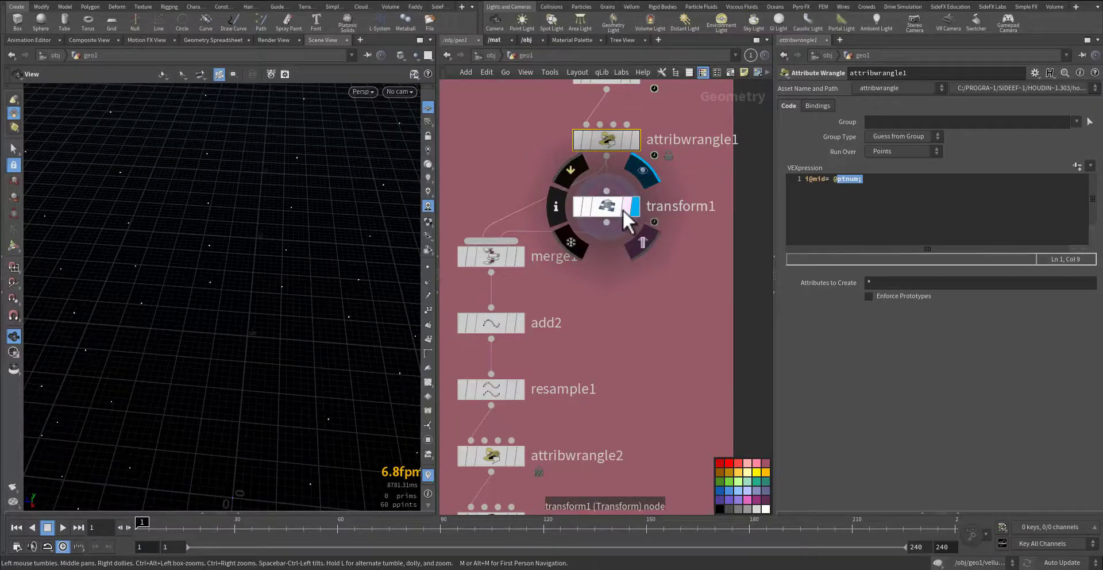
click(626, 146)
drag(305, 311, 304, 352)
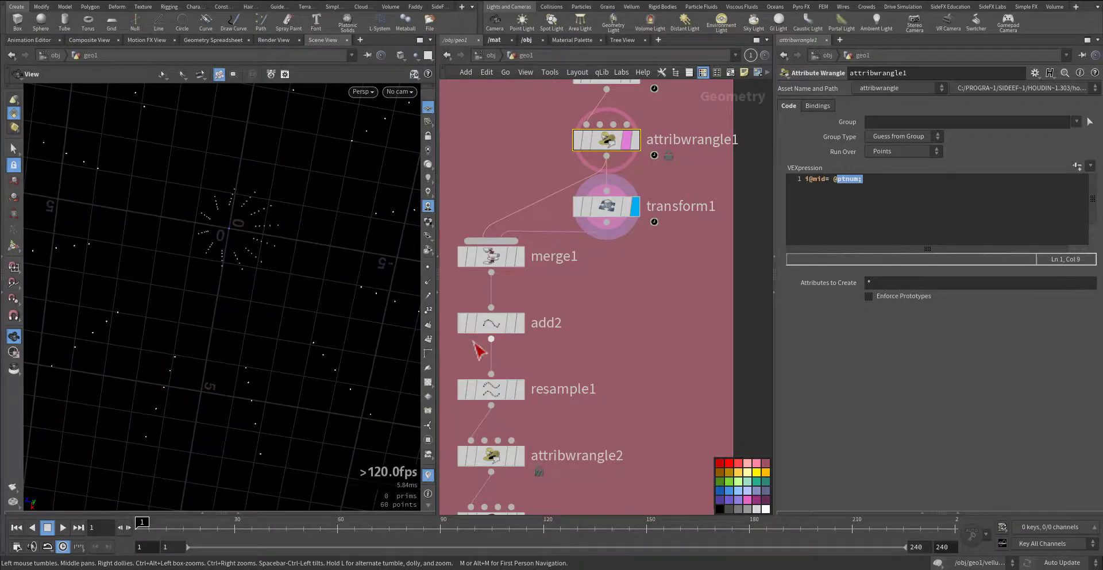
Select transform1 and check its X and Z scale values, closing the Animation Editor if it opens
click(629, 212)
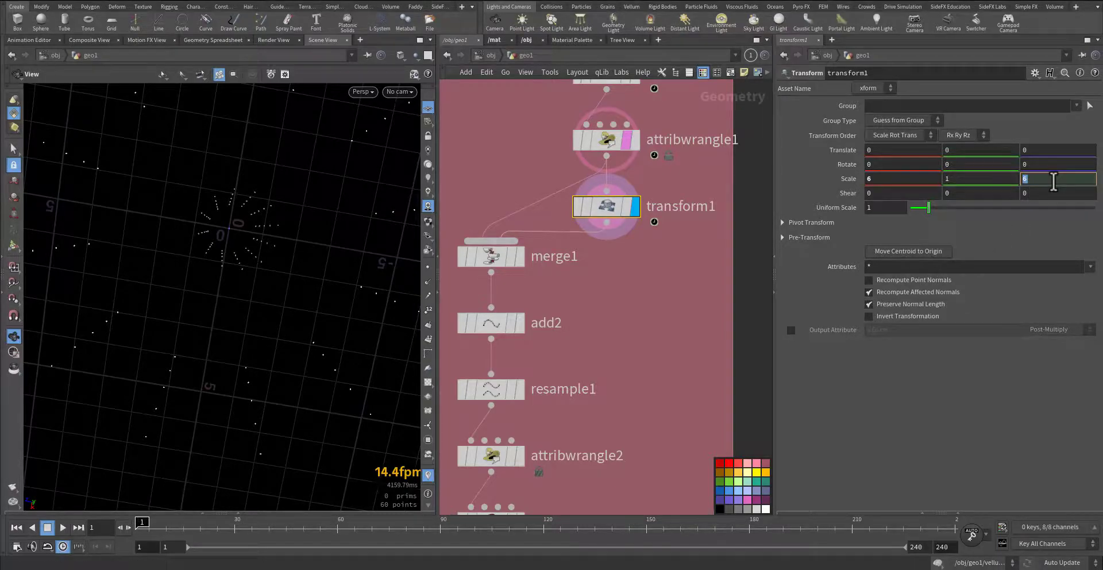
shift+click(884, 179)
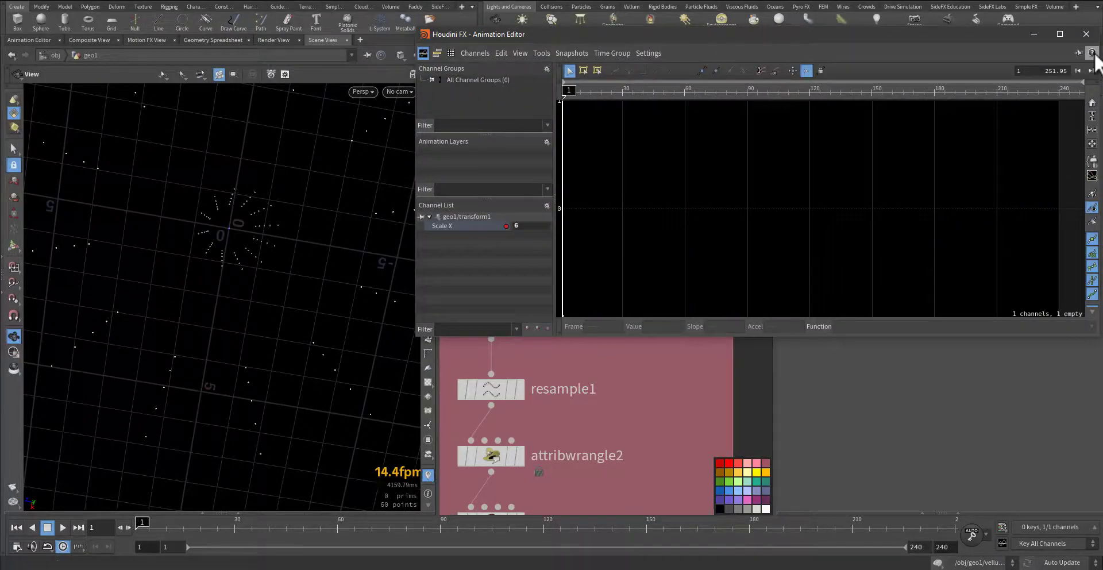
click(1086, 34)
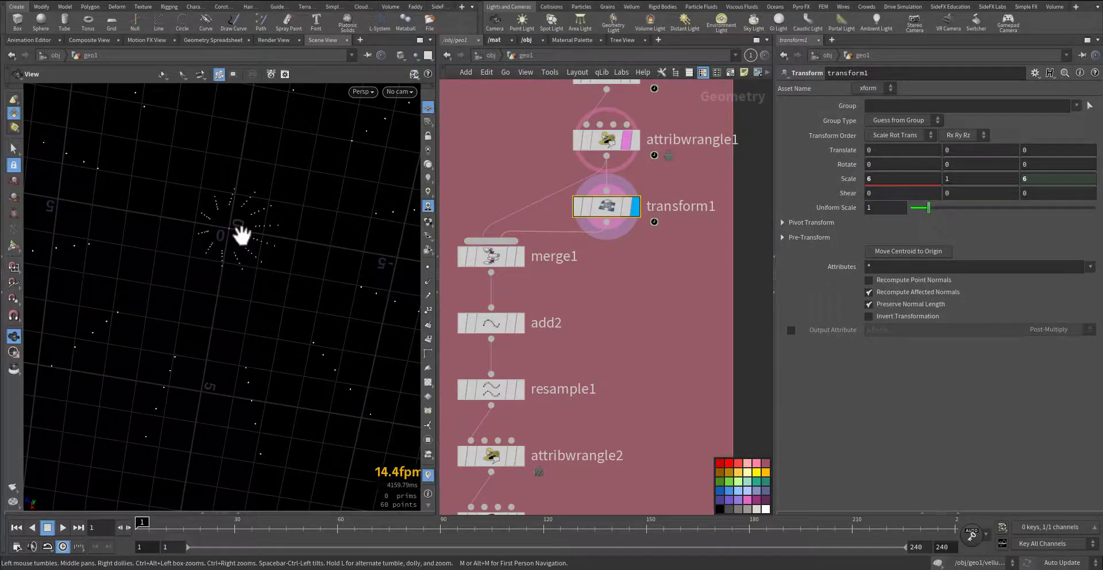
Display and select merge1 and check which nodes feed into it
middle_drag(600, 336, 661, 320)
scroll(592, 272, up, 3)
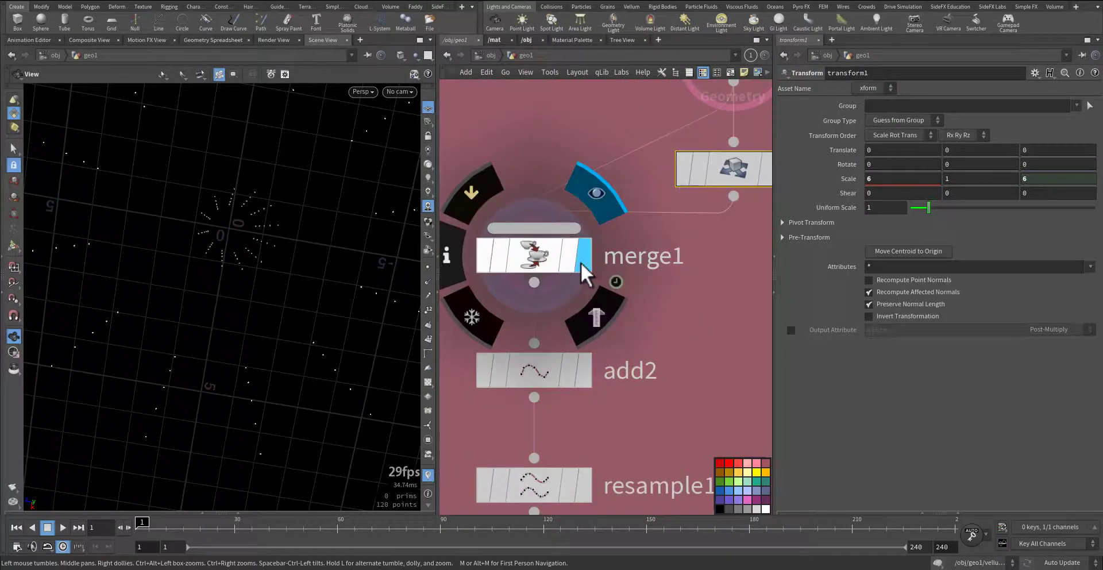
click(540, 263)
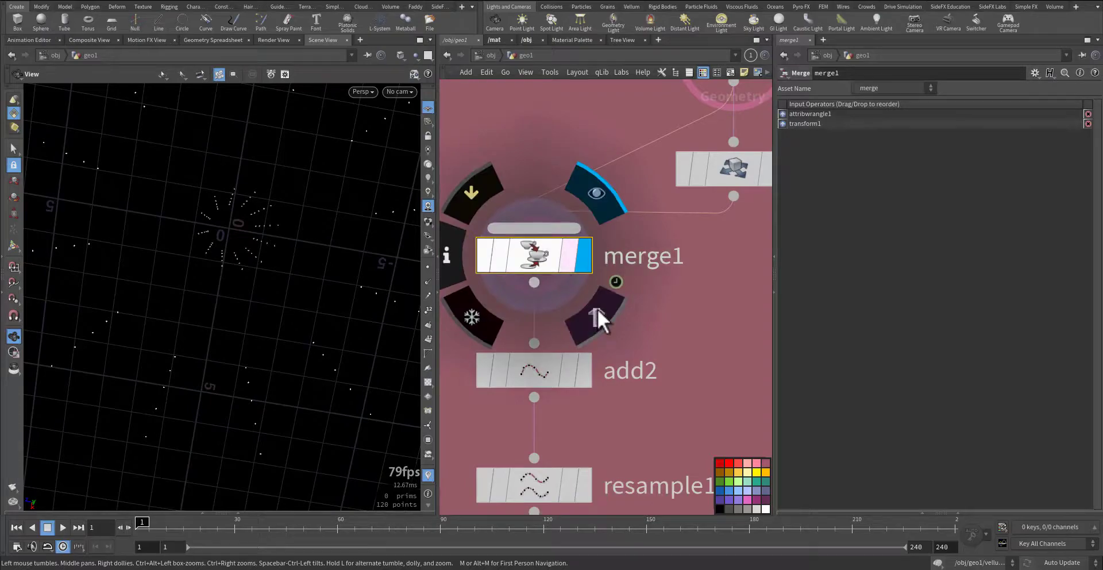
Display and select add2, view the lines it builds and check its By Attribute polygon settings and attribute name
middle_drag(660, 369, 663, 282)
mouse_move(585, 282)
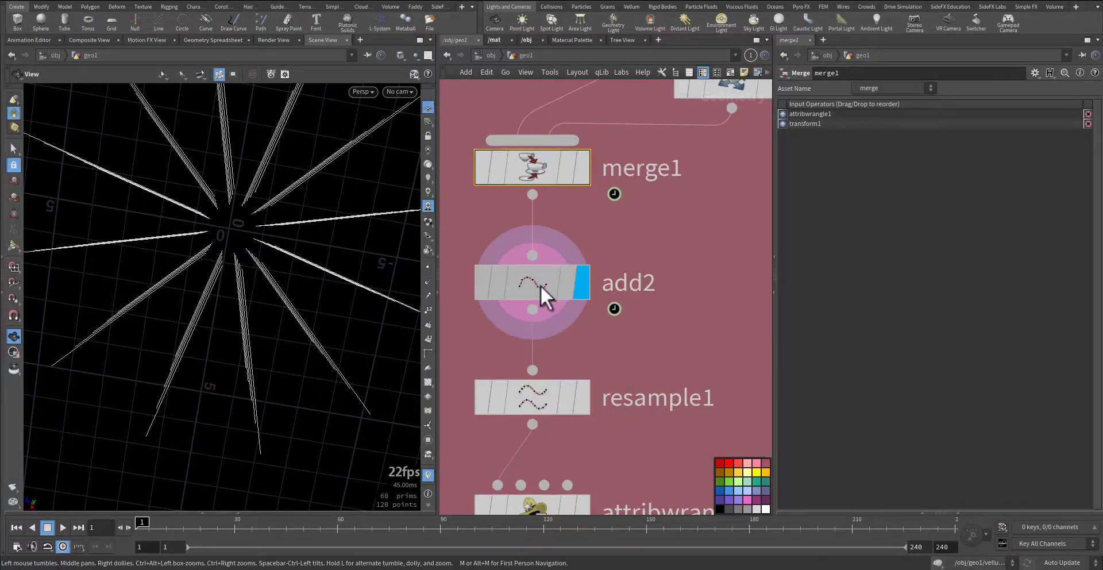
click(540, 285)
drag(315, 313, 344, 241)
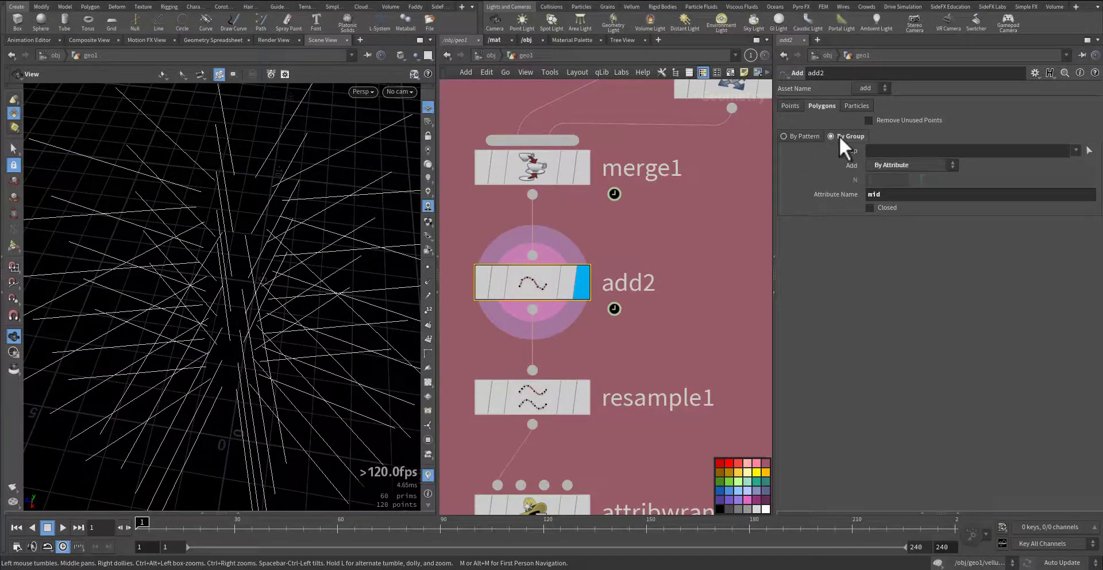
double_click(876, 194)
Compare the attribute created in attribwrangle1 with the one used in add2, and view the lines from a low angle
middle_drag(666, 226, 580, 239)
click(615, 142)
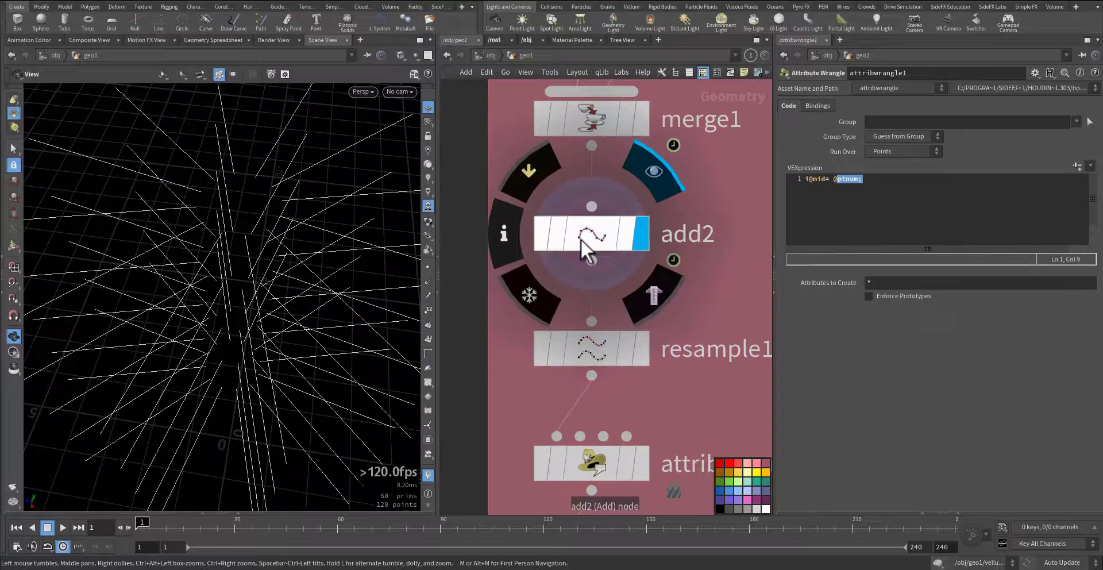
click(581, 239)
drag(357, 322, 322, 321)
Display resample1 and briefly turn on point display to examine the points along the lines
middle_drag(709, 310, 671, 245)
click(598, 298)
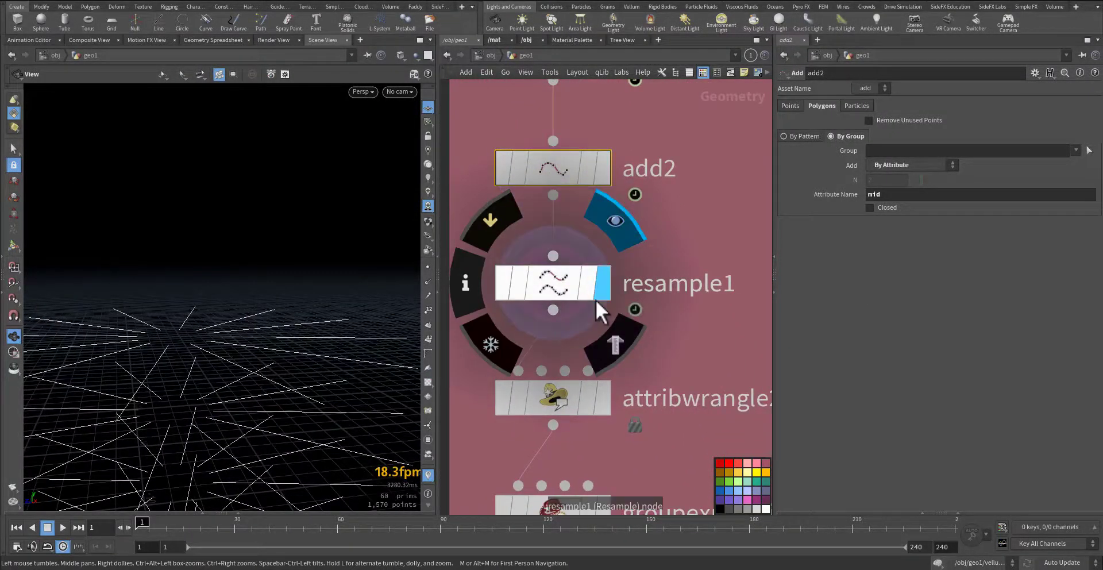
drag(227, 407, 187, 338)
click(428, 268)
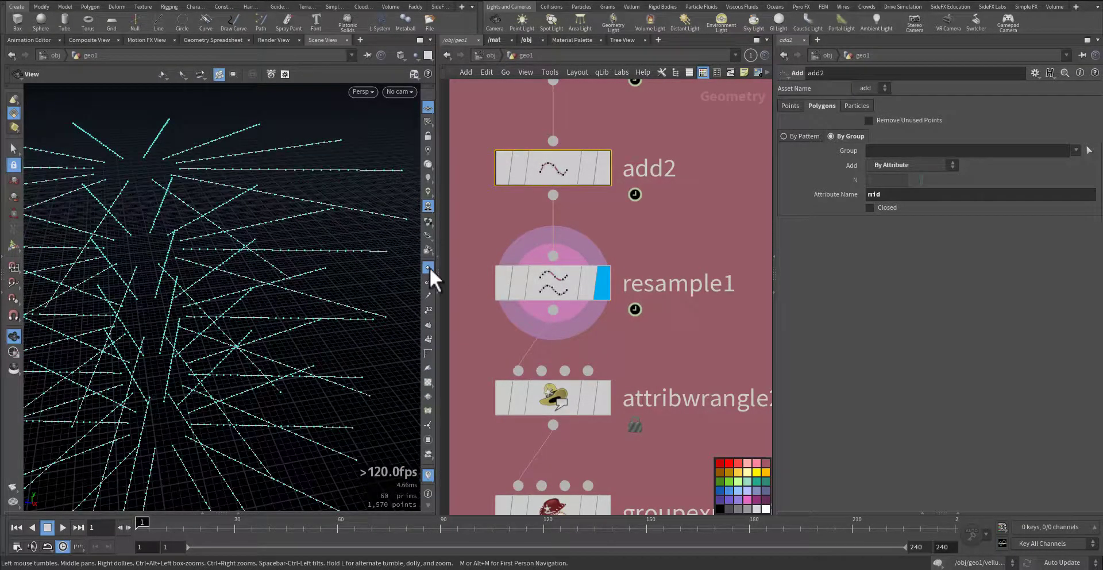
click(429, 268)
Display and select attribwrangle2 and check its VEX expression field
middle_drag(643, 373, 600, 295)
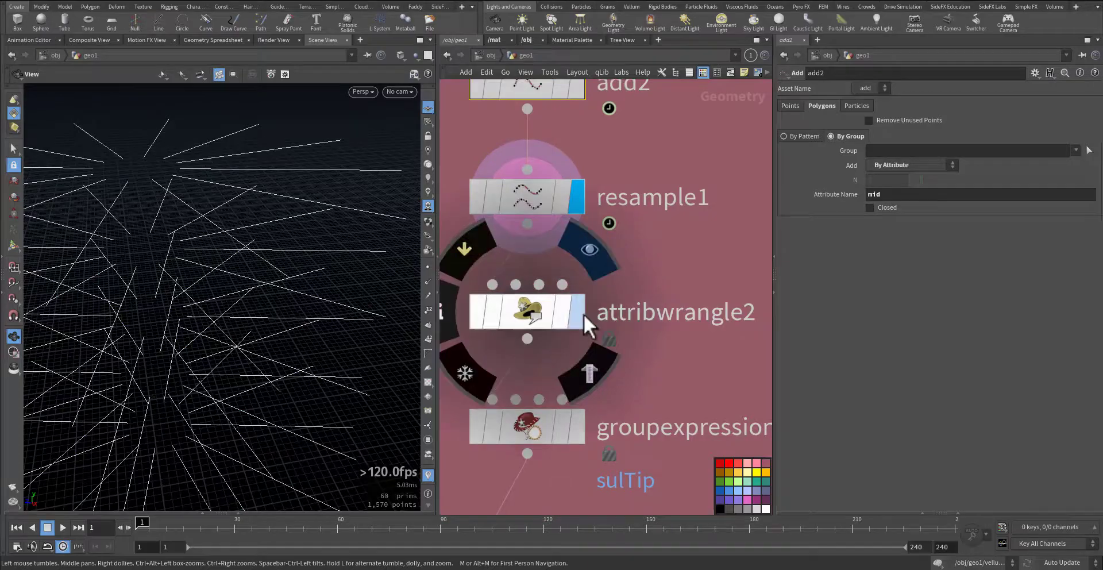
click(581, 314)
click(524, 319)
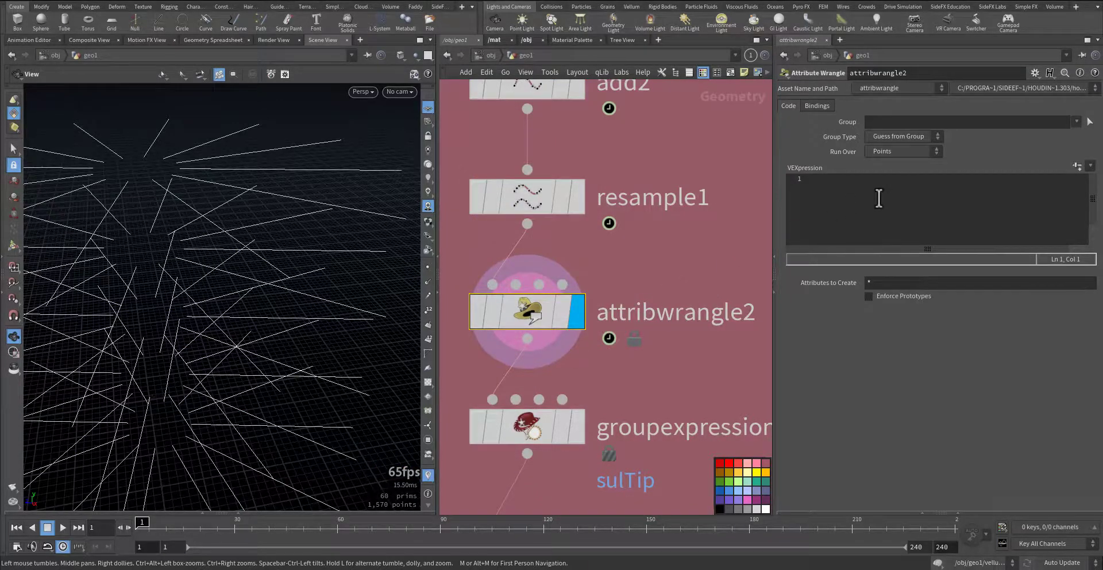
mouse_move(548, 311)
mouse_down()
mouse_move(582, 299)
mouse_move(546, 308)
mouse_up()
Display and select groupexpression1 and examine the sulTip group's expression and its points at the inner line ends
middle_drag(674, 381, 666, 263)
click(568, 305)
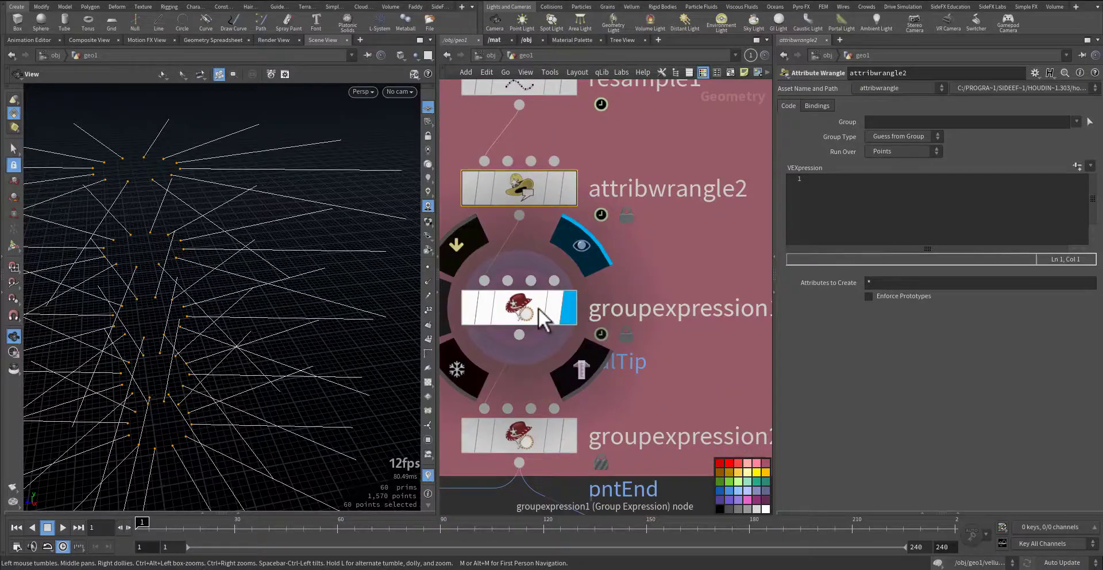
click(529, 312)
middle_drag(113, 258, 161, 264)
scroll(162, 264, up, 4)
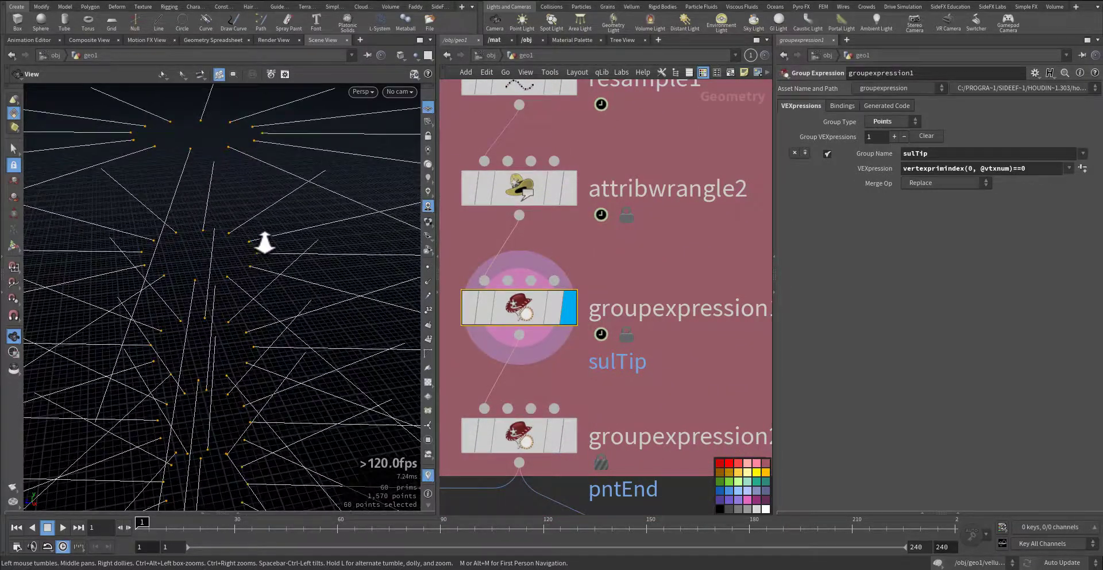
middle_drag(268, 213, 243, 346)
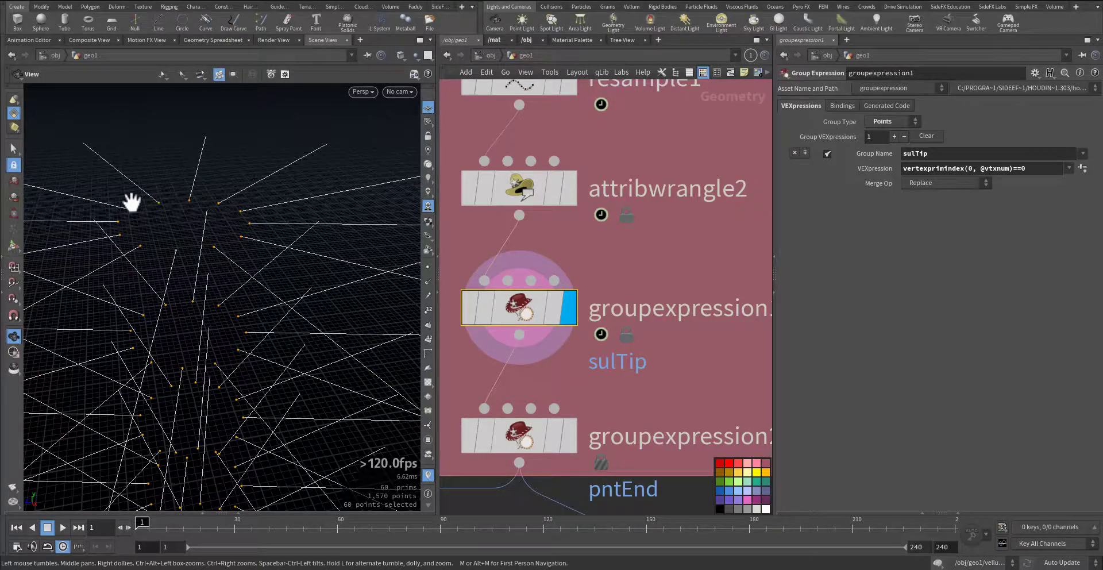
Display and select groupexpression2 and examine the pntEnd group's expression and its points at the outer line ends
click(570, 437)
click(527, 445)
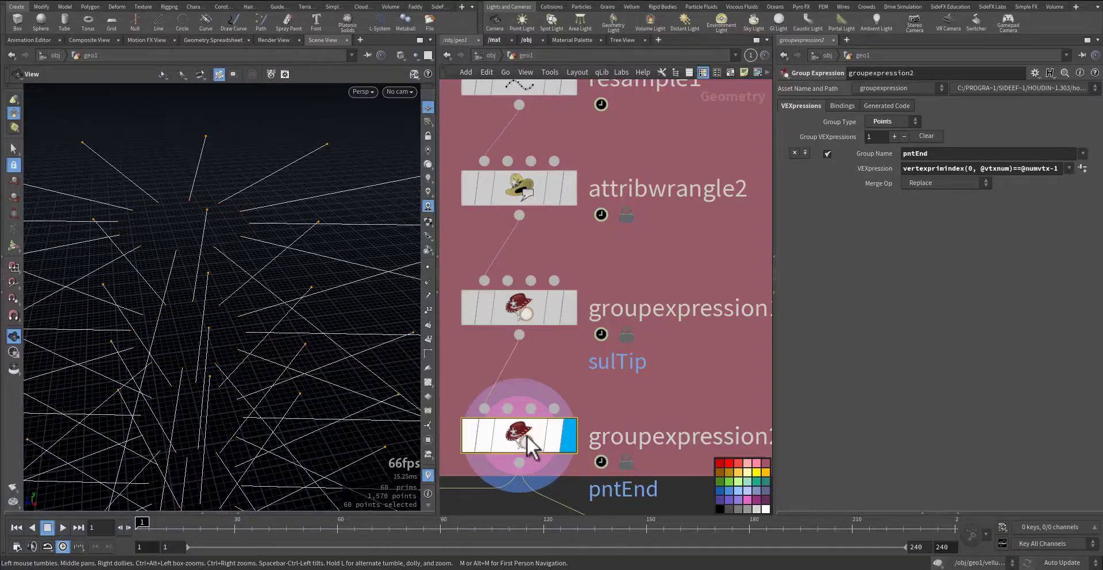
middle_drag(305, 358, 144, 294)
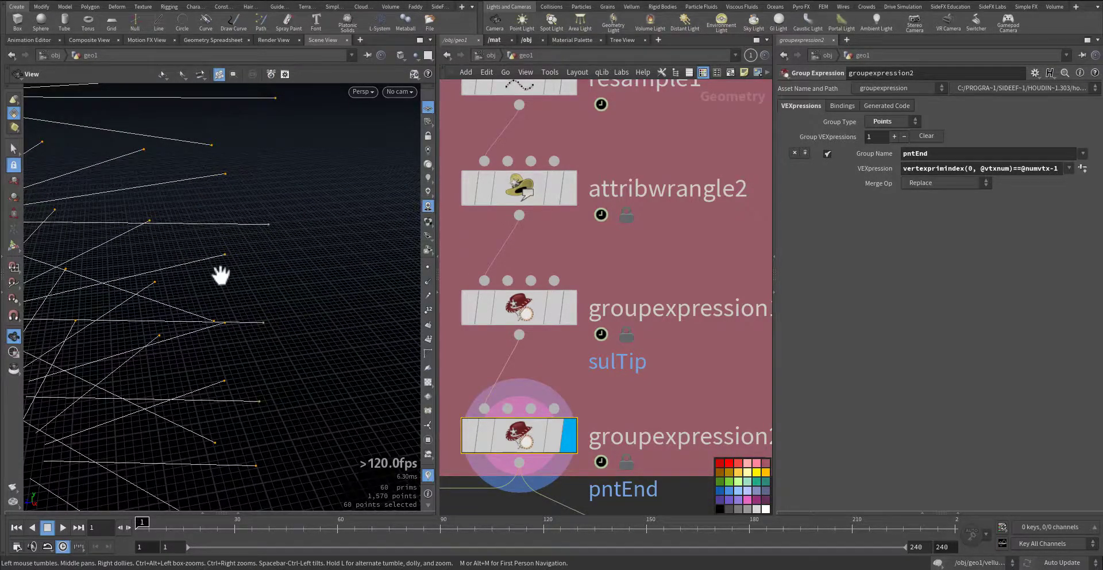
drag(219, 275, 210, 300)
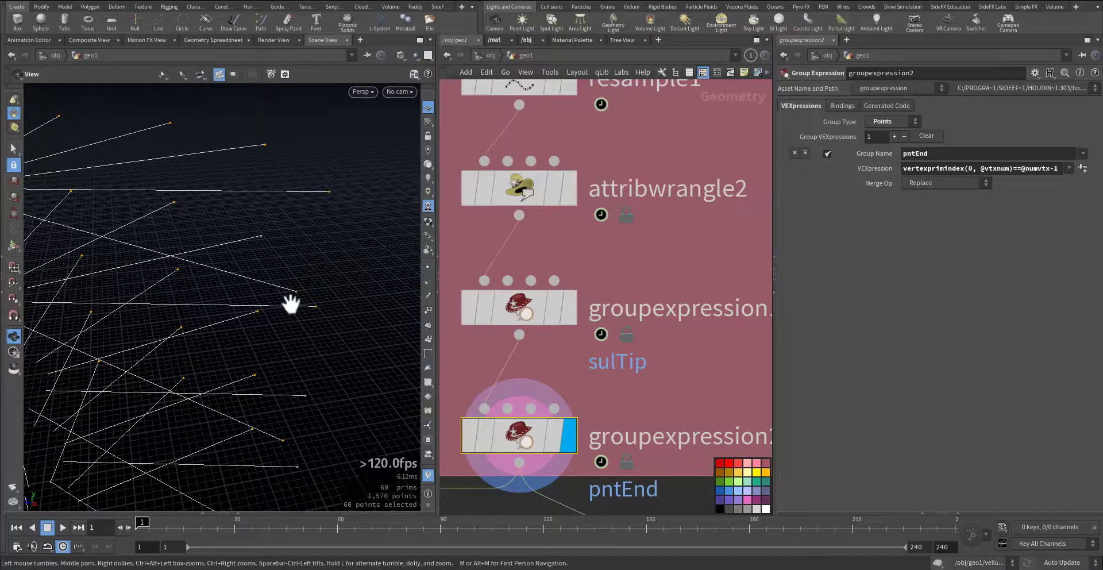
Go back to the purple pole network and display and select tube1 to check the pole's source geometry
scroll(675, 355, down, 10)
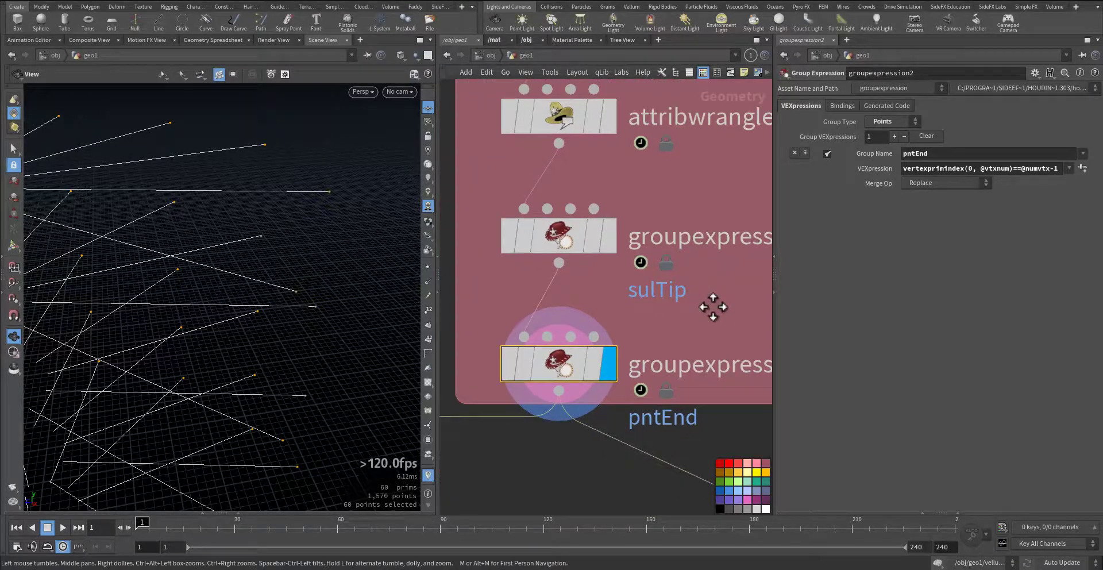
middle_drag(670, 362, 630, 540)
middle_drag(575, 249, 498, 380)
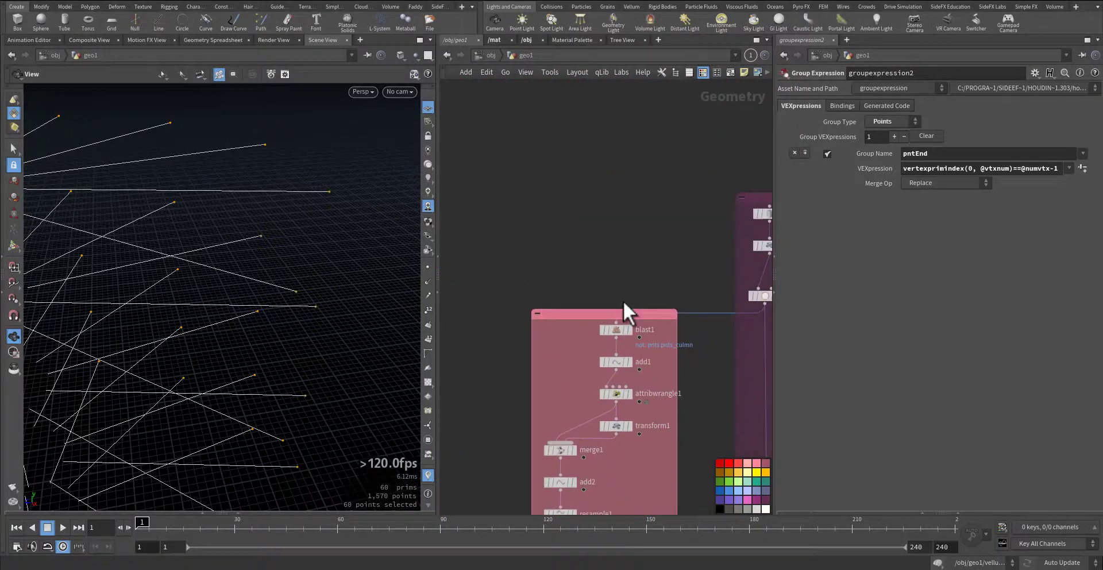
scroll(635, 297, up, 5)
middle_drag(760, 178, 396, 396)
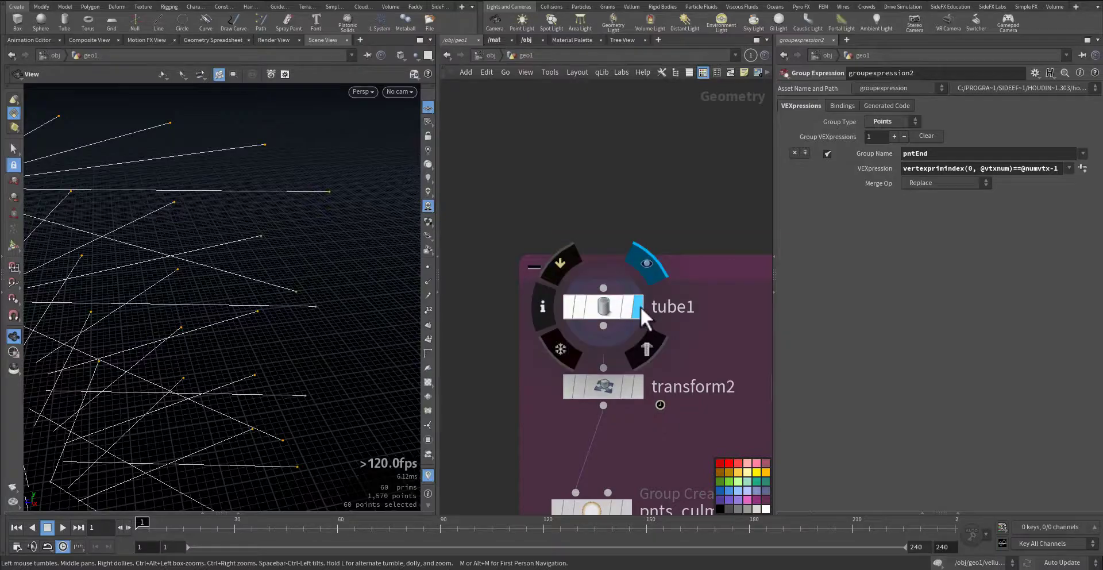
click(639, 305)
Display sphere1 in the orange balloon network and examine the source sphere in the viewport
scroll(239, 376, down, 5)
middle_drag(512, 400, 768, 57)
middle_drag(636, 363, 906, 224)
middle_drag(589, 284, 702, 135)
middle_drag(563, 244, 698, 66)
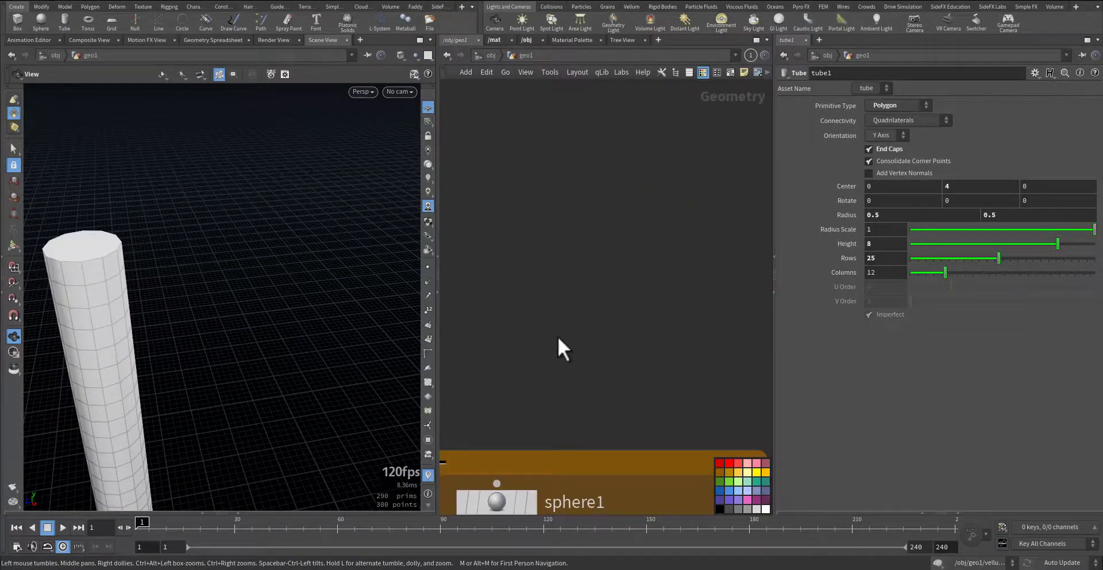
middle_drag(559, 319, 651, 134)
click(619, 314)
middle_drag(310, 494, 323, 325)
drag(323, 326, 183, 450)
middle_drag(178, 450, 169, 356)
right_drag(172, 357, 291, 351)
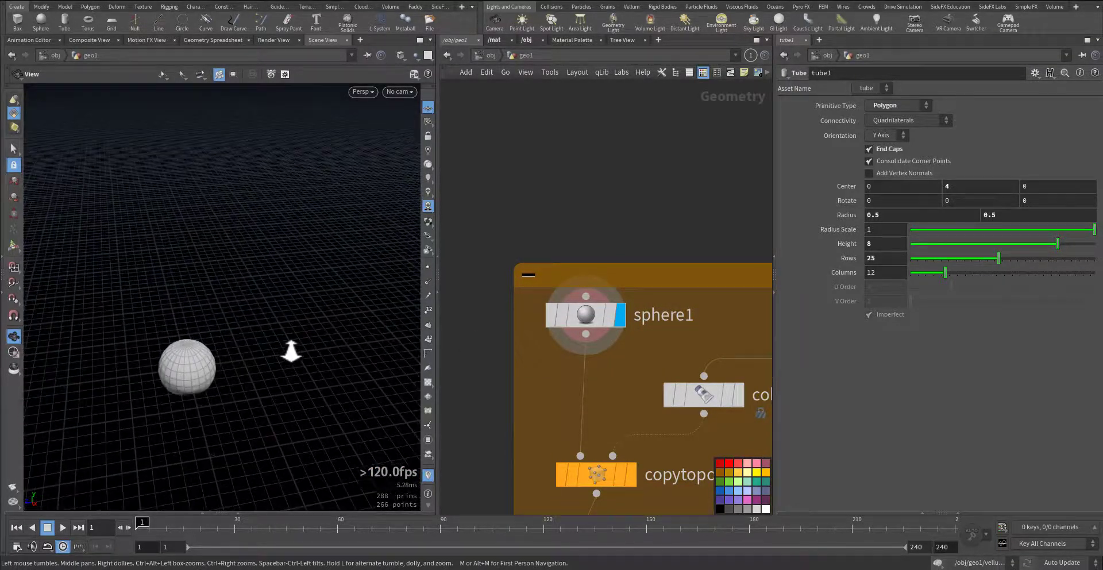
Display and select color1 and examine its random point colors on the string lines
middle_drag(609, 389, 568, 277)
scroll(573, 278, down, 2)
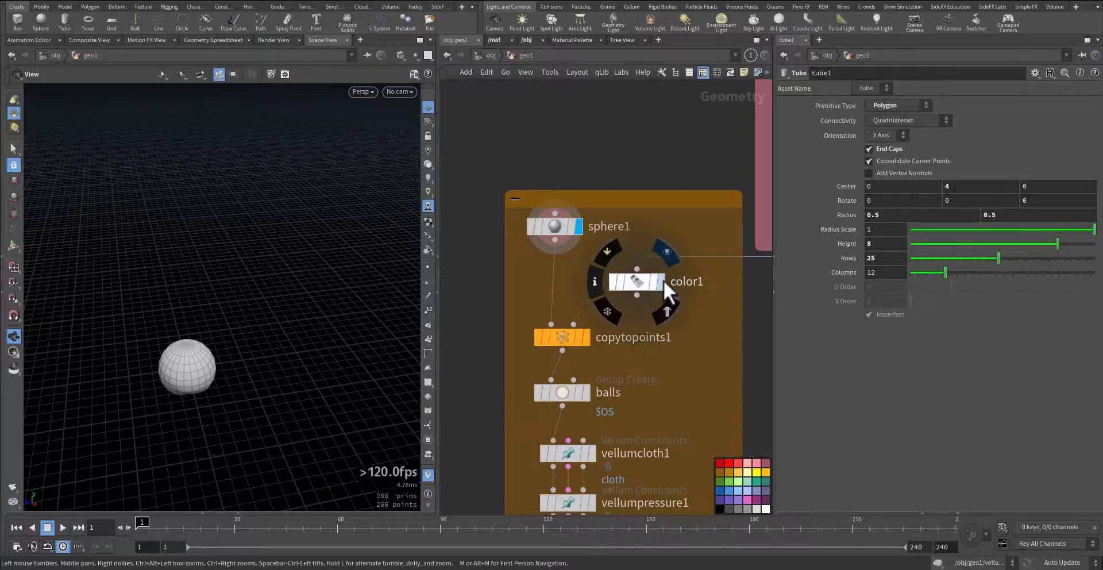
click(662, 281)
click(635, 281)
middle_drag(228, 198, 231, 290)
drag(229, 248, 254, 220)
right_drag(254, 221, 171, 257)
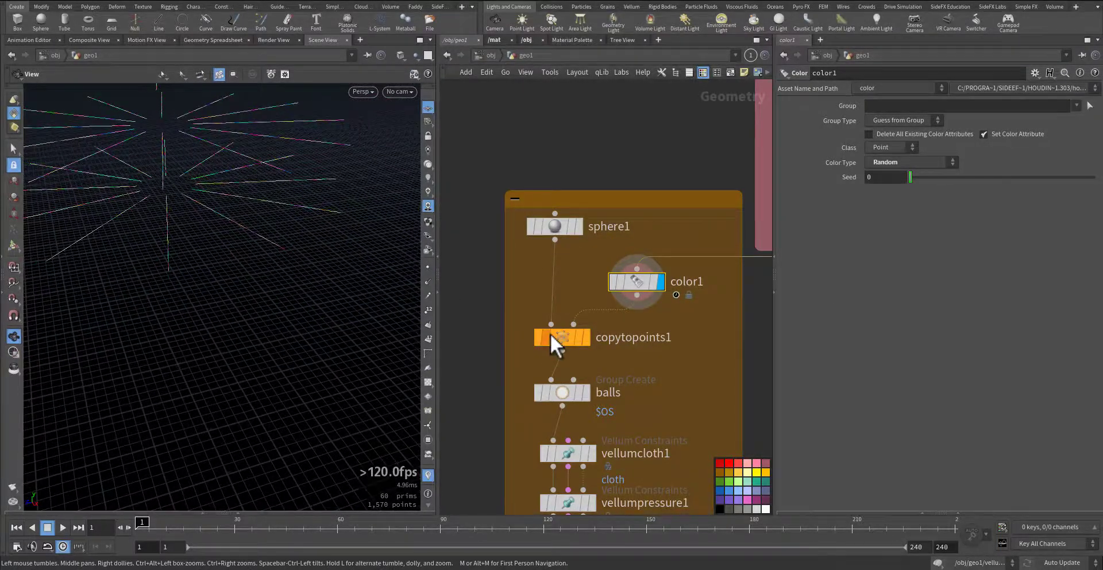
Display and select copytopoints1 and compare its target points with the groups shown at groupexpression1 and groupexpression2
click(587, 339)
click(566, 336)
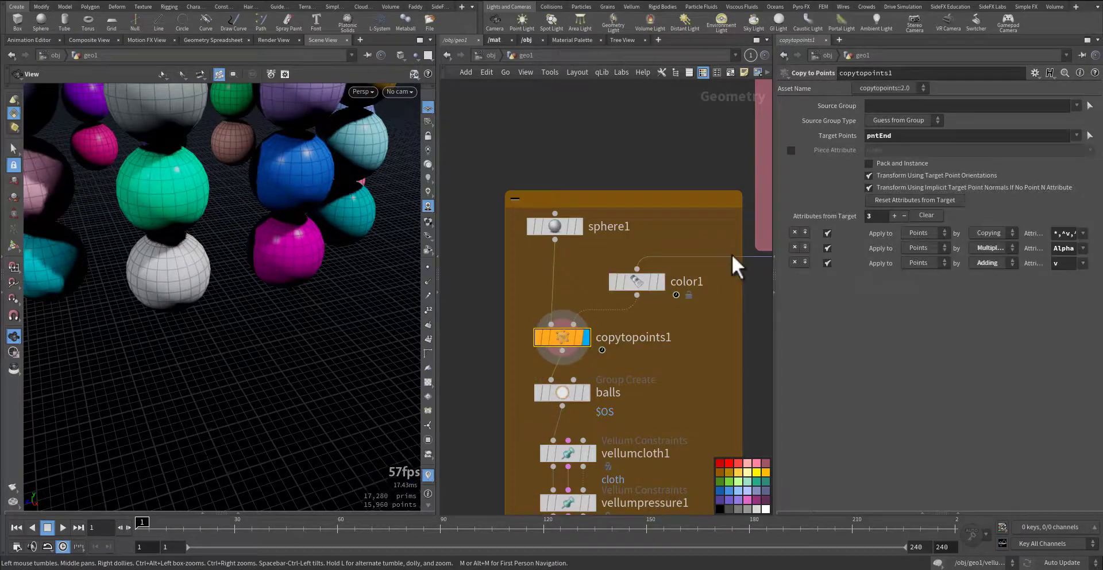
middle_drag(699, 156, 555, 239)
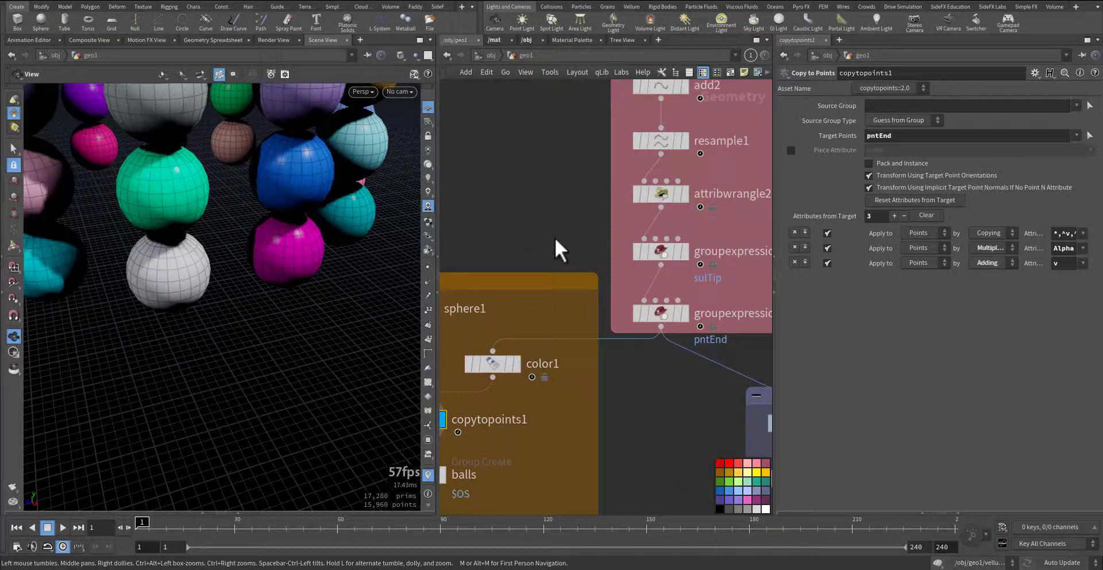
middle_drag(723, 287, 659, 305)
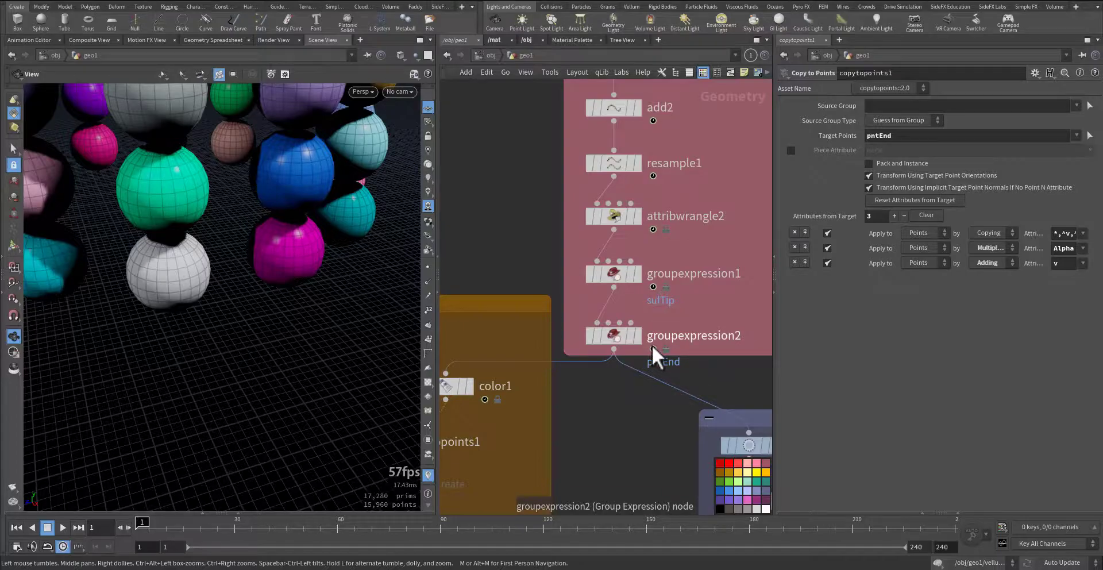
click(637, 274)
click(637, 336)
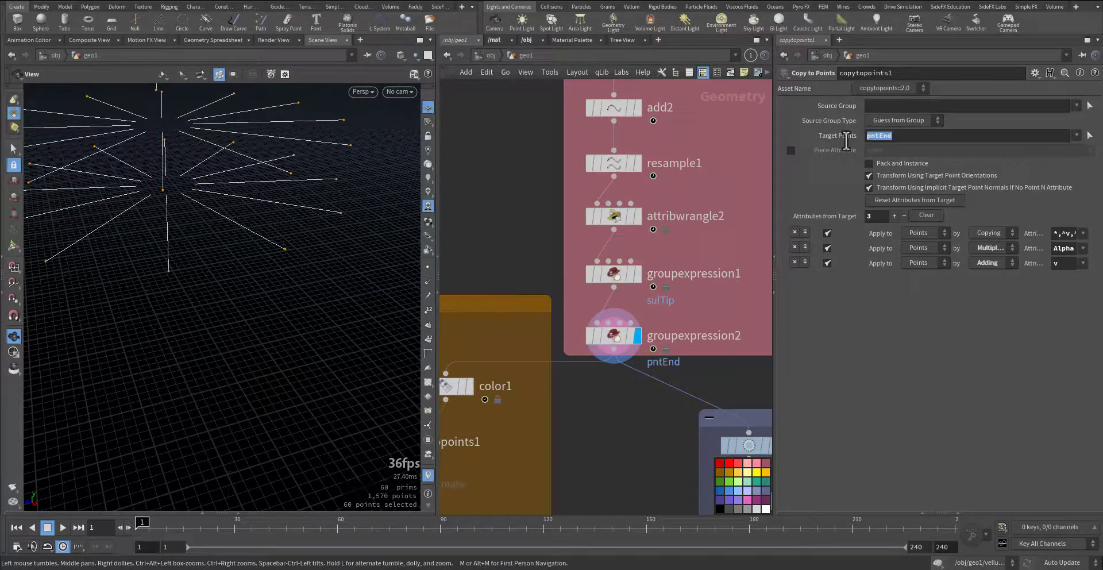
Display copytopoints1 again, check its pntEnd Target Points group and examine the full arrangement of copied spheres
middle_drag(496, 293, 665, 163)
click(570, 311)
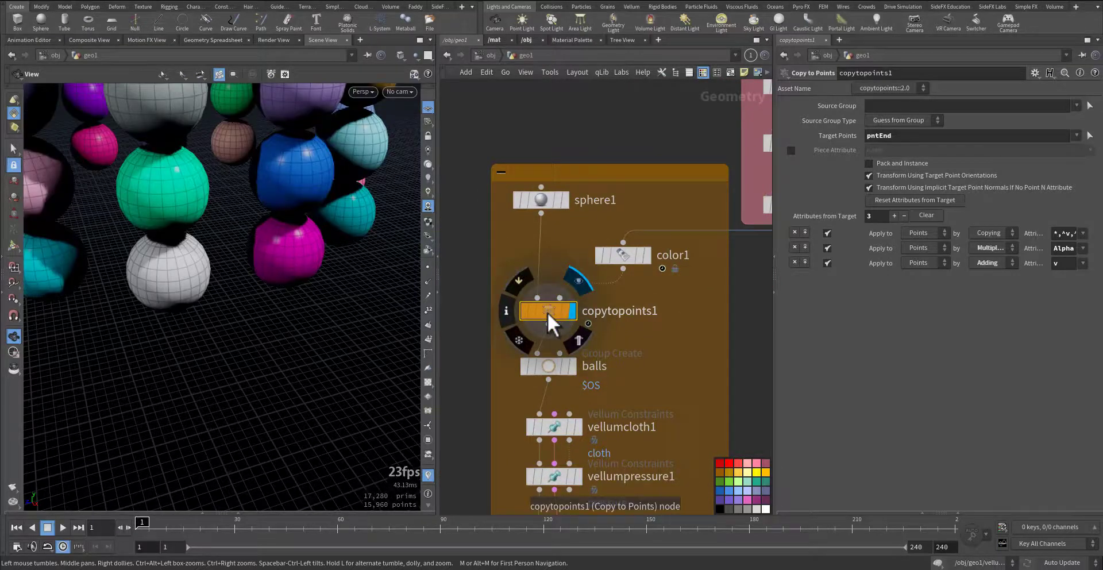
mouse_move(543, 306)
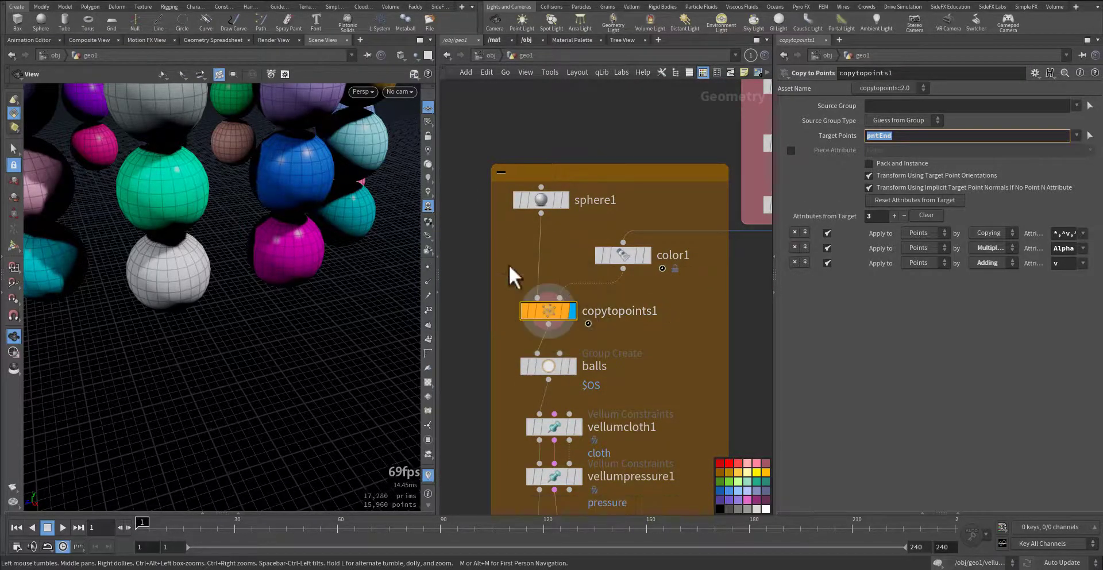
scroll(256, 212, down, 6)
middle_drag(256, 212, 249, 402)
drag(249, 367, 344, 365)
scroll(670, 356, up, 3)
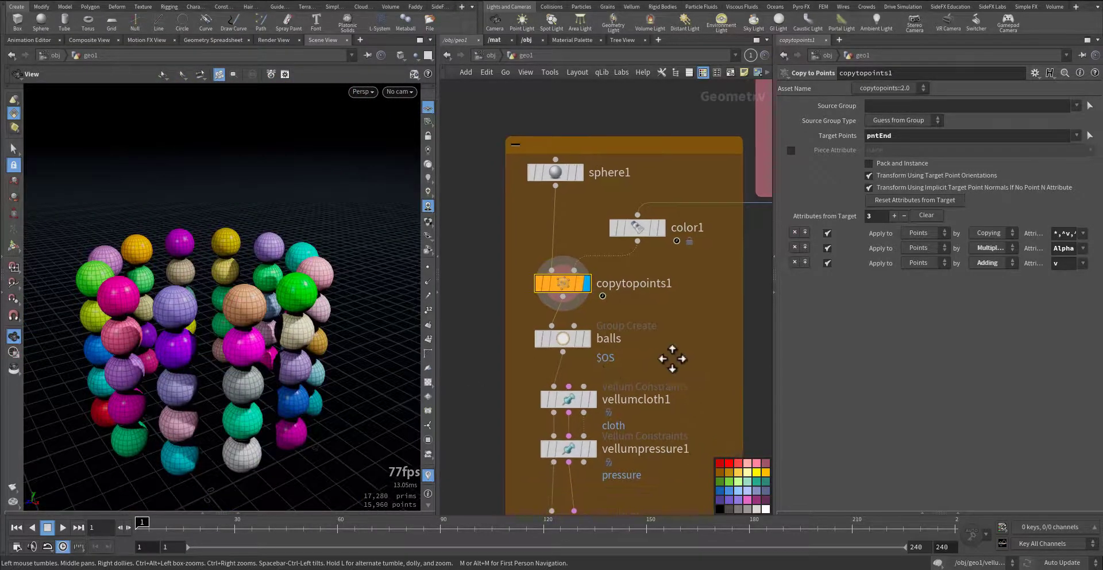
Display and select the balls group node and vellumcloth1 in turn, and examine the cloth constraint's Stretch stiffness
click(611, 264)
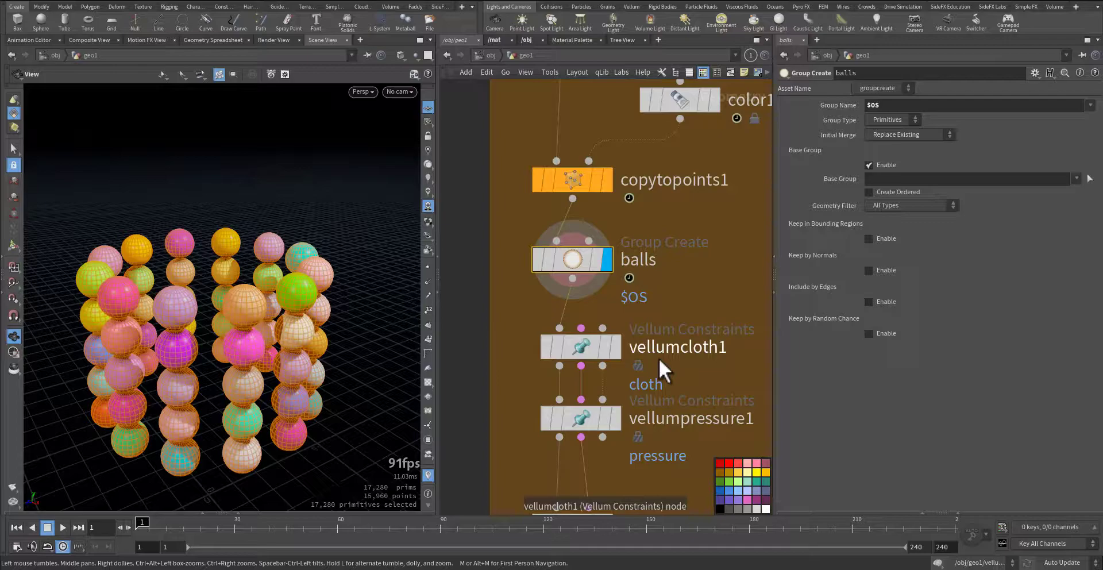
middle_drag(692, 430, 666, 326)
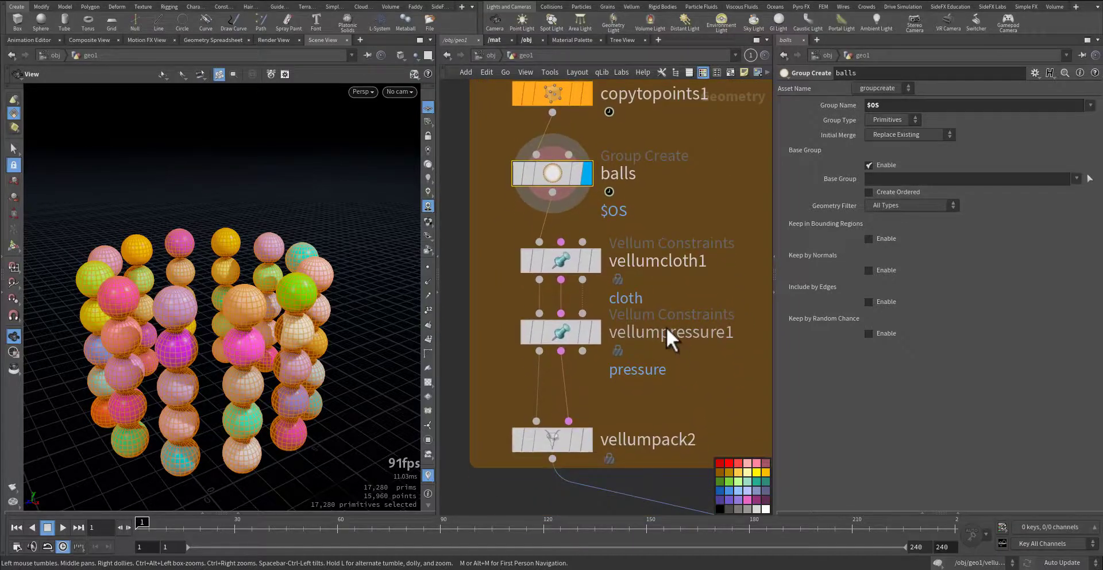
click(595, 250)
click(563, 255)
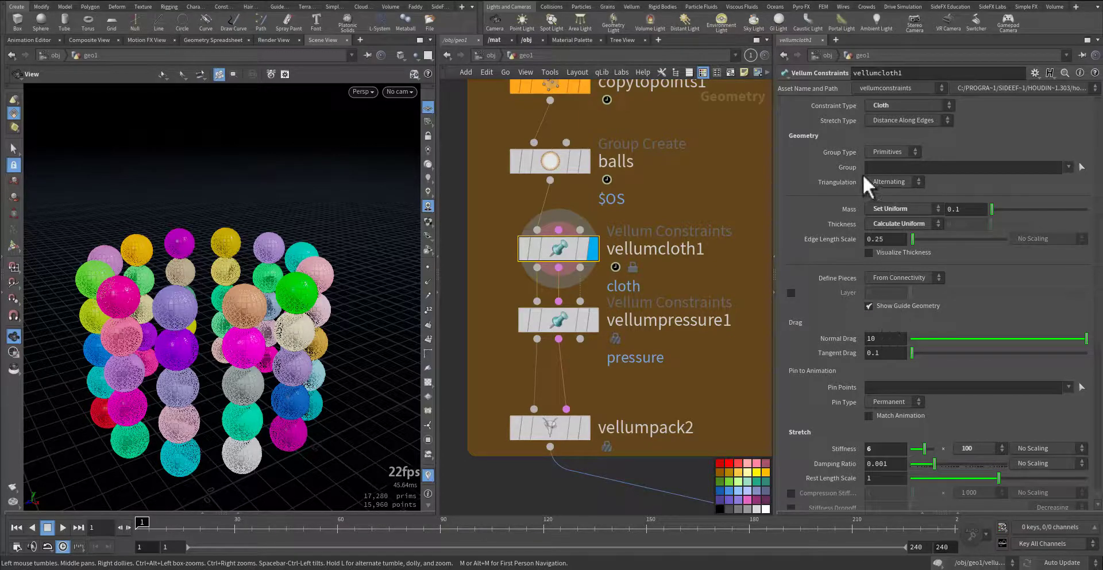
scroll(853, 431, down, 5)
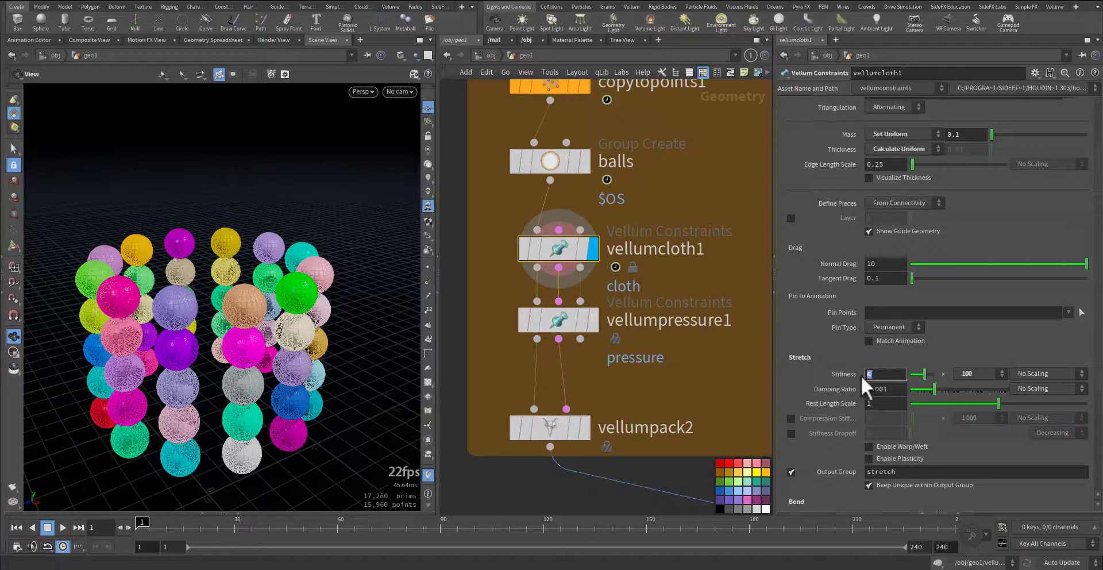
Display and select vellumpressure1 and examine the pressure constraint's stiffness and Output Group
middle_drag(686, 368, 670, 320)
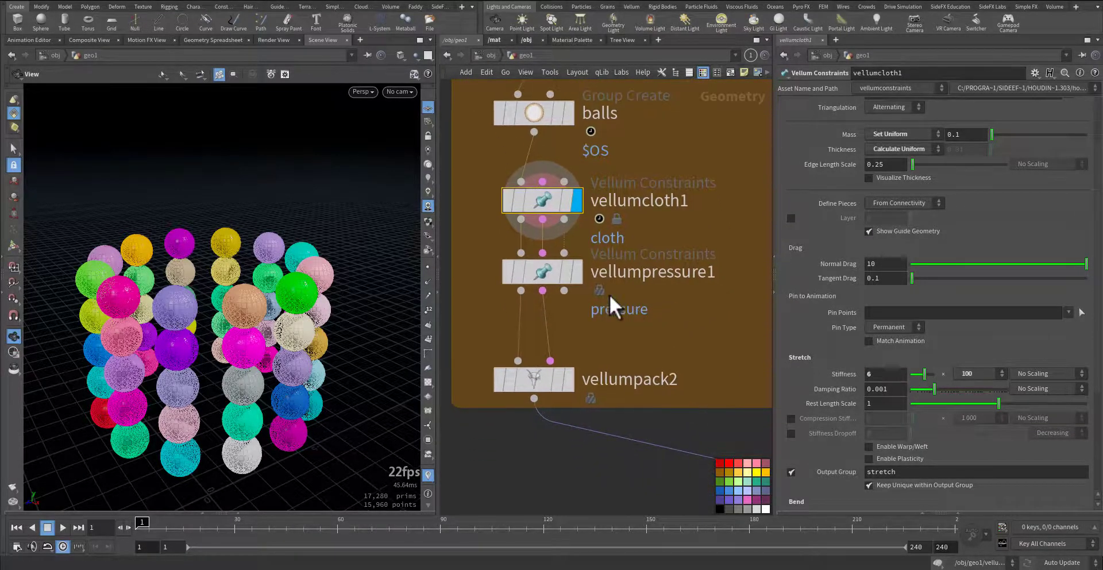
click(577, 275)
click(541, 274)
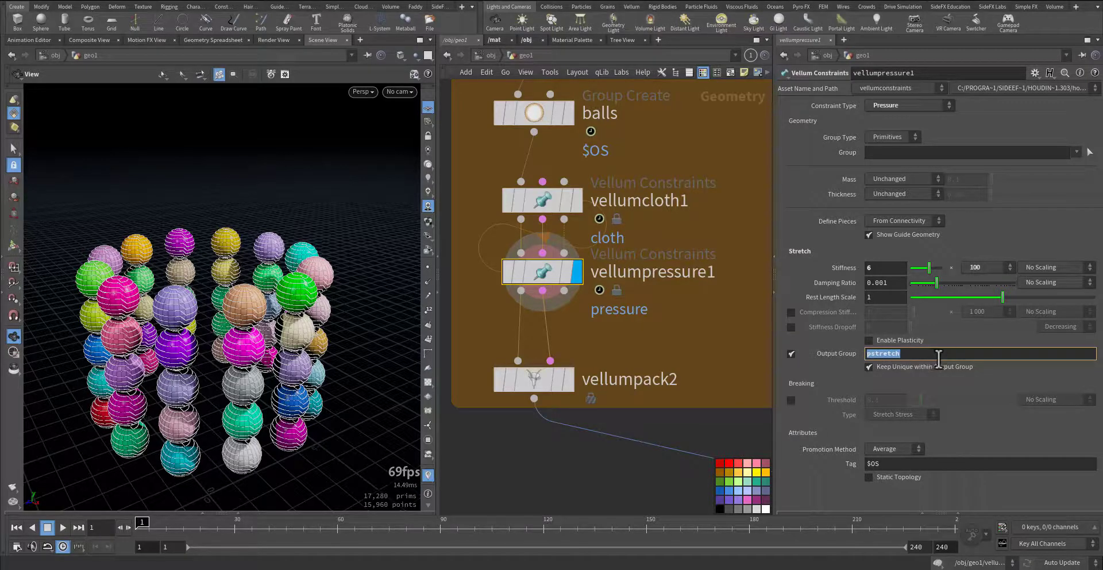
Select and display vellumpack2 to check the packed balloon geometry
middle_drag(663, 342, 653, 279)
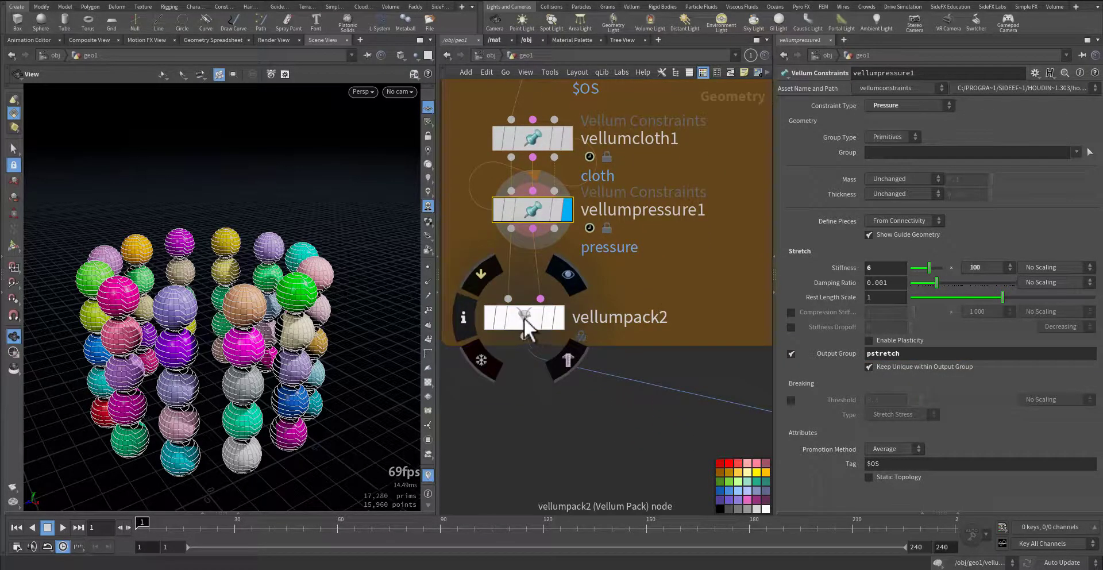
click(524, 318)
click(557, 317)
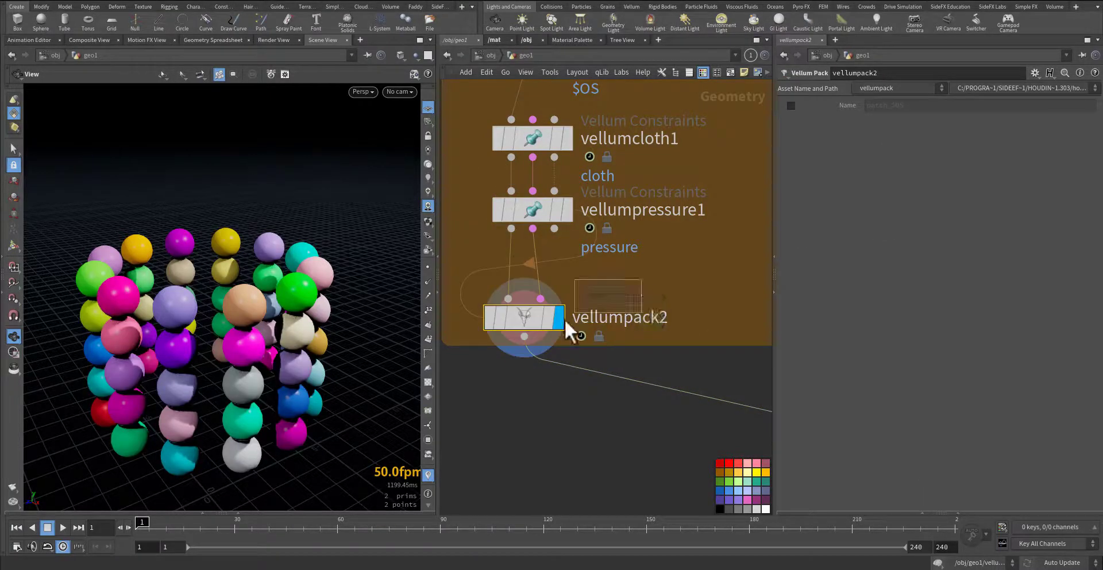
Return to the red string network and display groupexpression2 to examine the lines feeding the blue wire branch
middle_drag(709, 290, 517, 309)
right_drag(616, 302, 589, 306)
middle_drag(648, 308, 546, 372)
scroll(626, 321, up, 5)
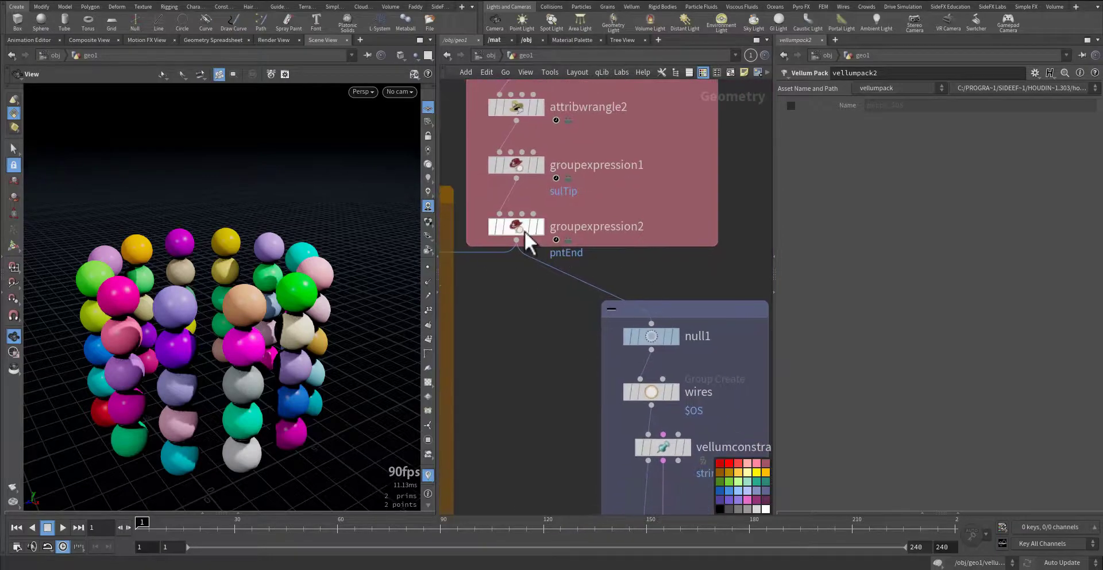
click(540, 226)
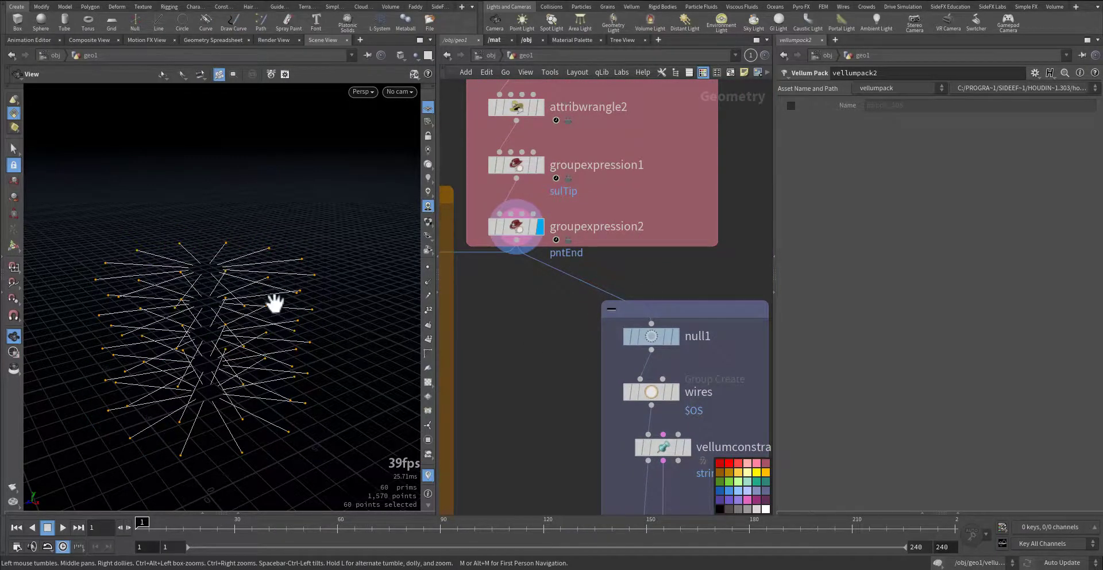
drag(275, 304, 189, 285)
middle_drag(532, 342, 499, 277)
Display and select the wires group node and examine the grouped string primitives in the viewport
mouse_move(641, 273)
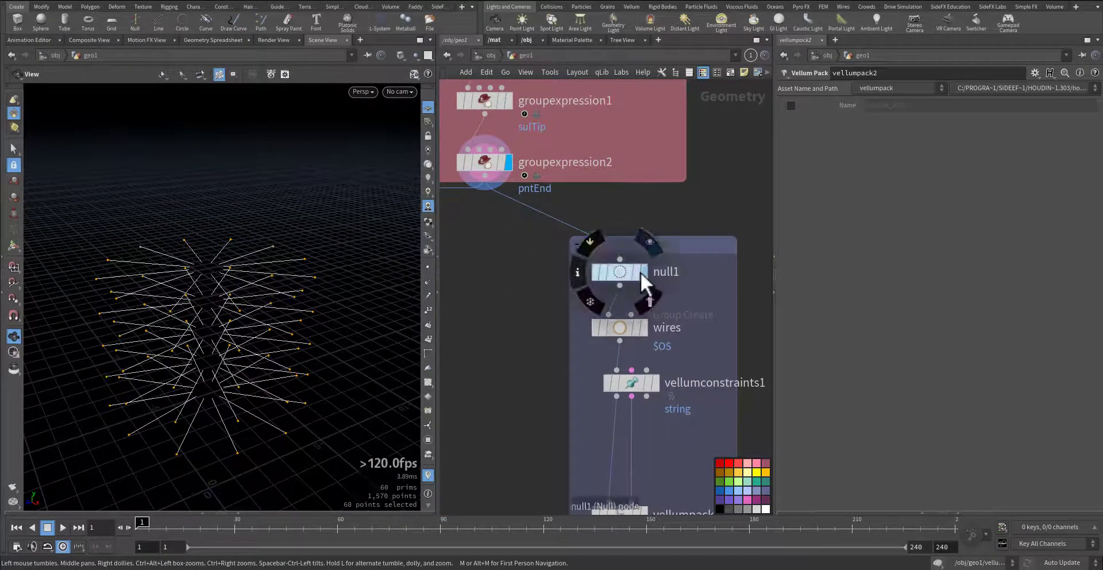
click(642, 327)
click(617, 328)
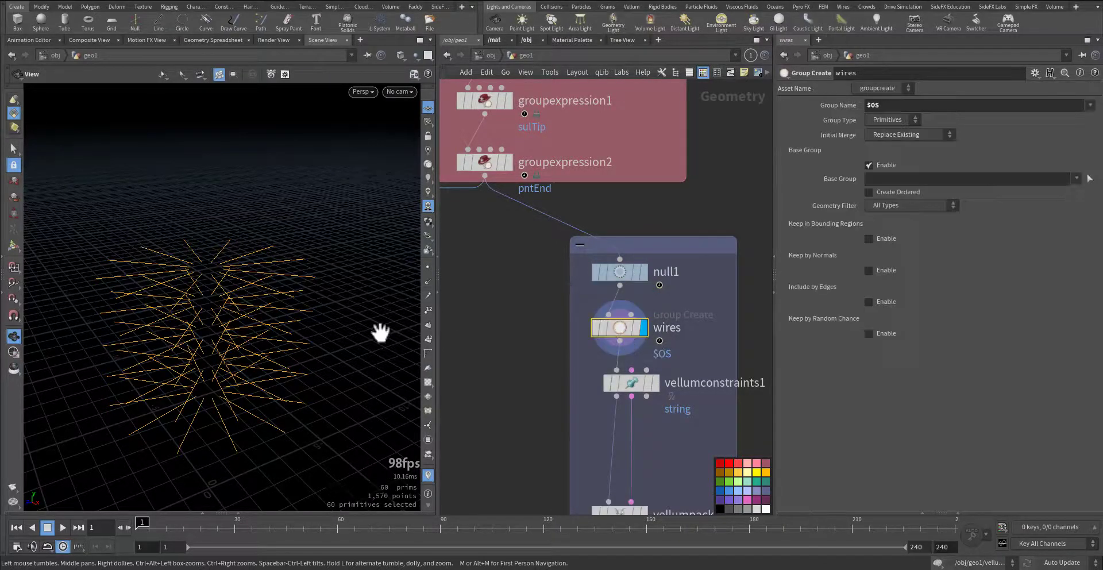
drag(380, 332, 153, 352)
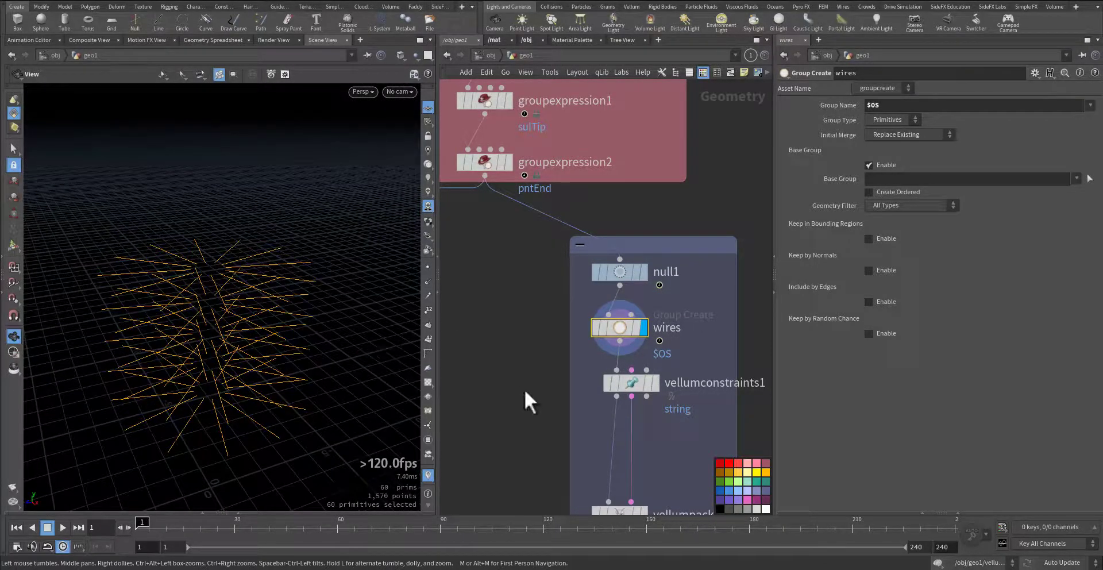
Display and select vellumconstraints1 and examine its String constraint type and its Stretch and Bend settings
middle_drag(525, 388, 486, 293)
click(617, 287)
click(596, 288)
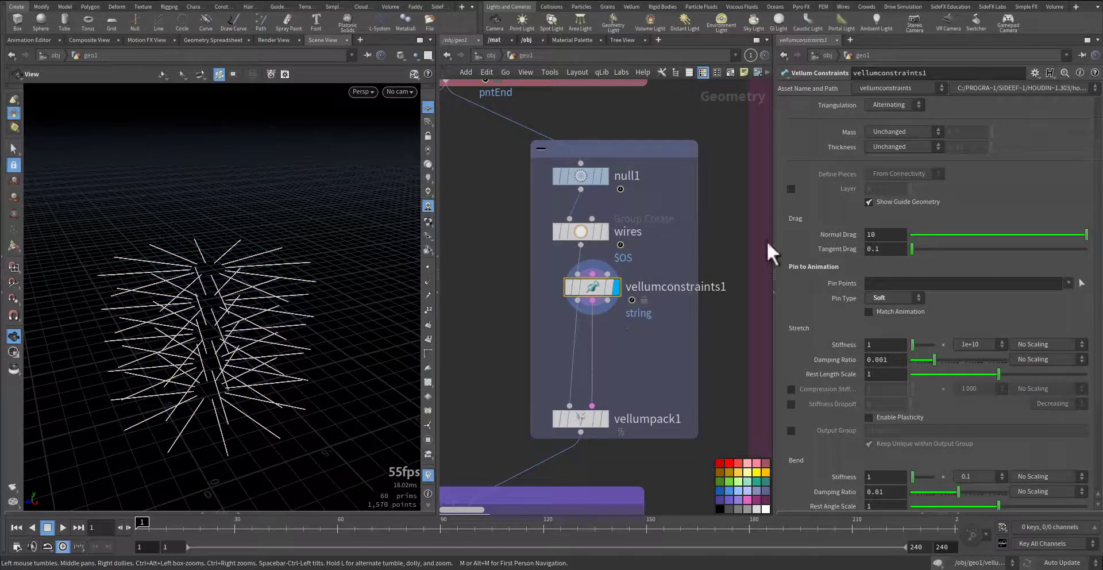
scroll(822, 188, up, 3)
click(896, 106)
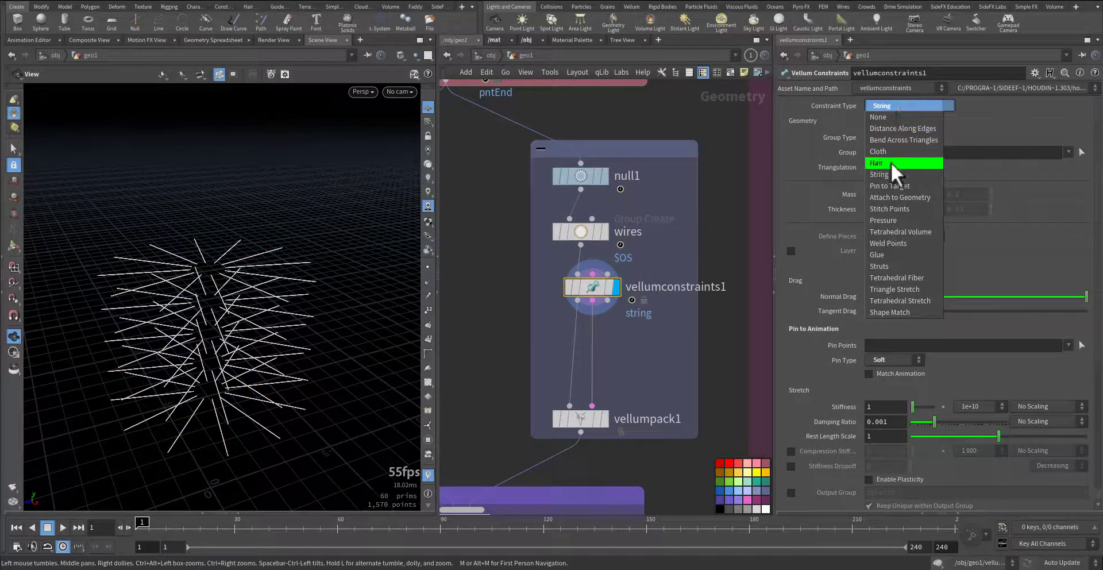
click(720, 136)
scroll(812, 285, down, 10)
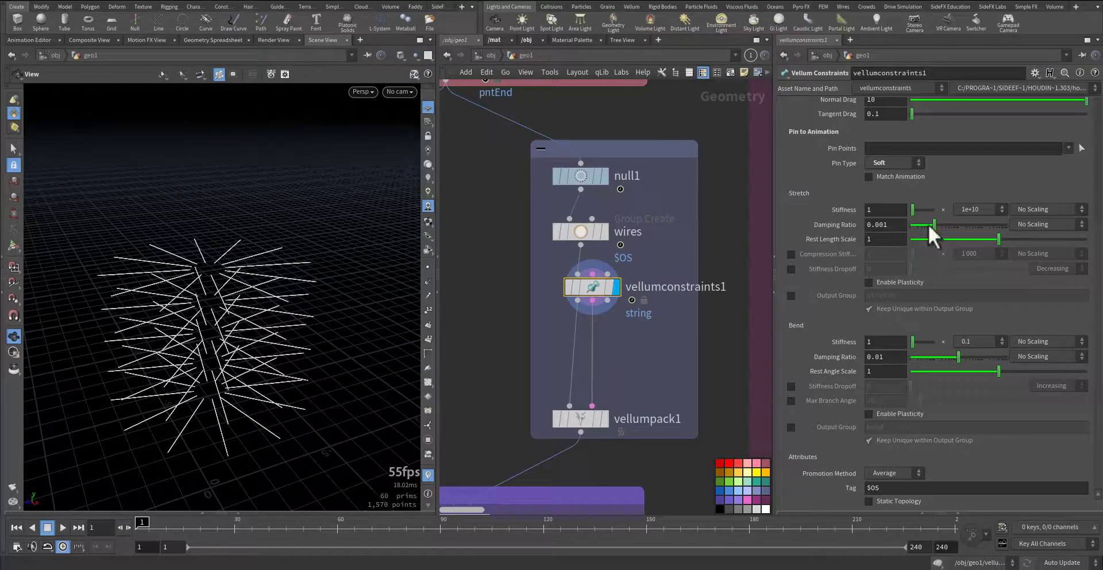
Display vellumpack1, and display and select merge2 to check the combined balloons and strings
middle_drag(670, 385, 697, 243)
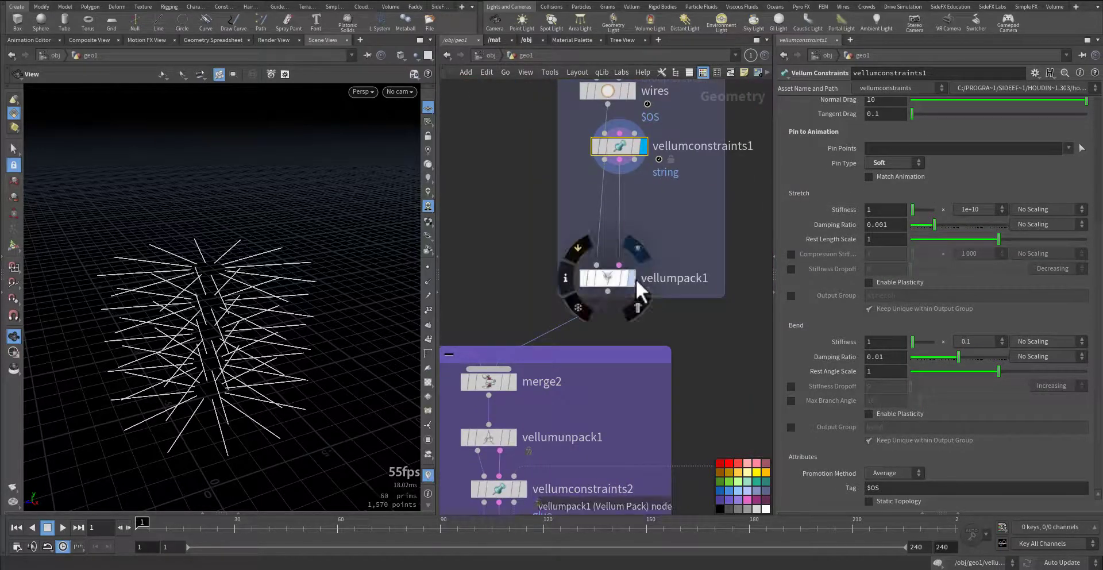
click(631, 278)
middle_drag(643, 347, 743, 226)
click(613, 263)
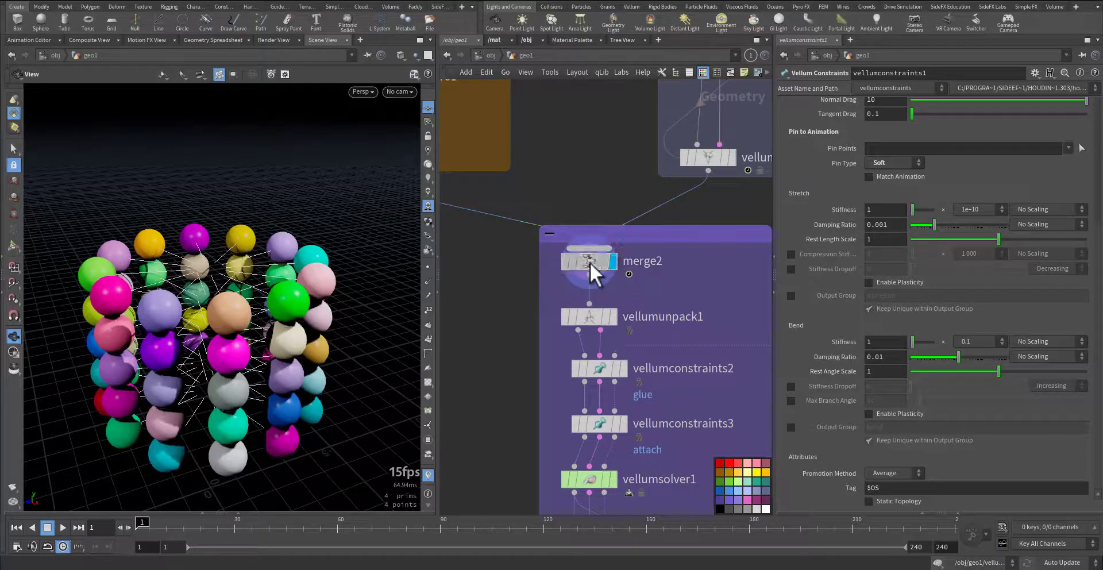
click(591, 263)
mouse_move(255, 349)
mouse_down()
mouse_move(254, 411)
mouse_move(262, 359)
mouse_up()
Display vellumunpack1, and display and select vellumconstraints2, the glue constraint node
middle_drag(499, 334, 470, 256)
click(584, 238)
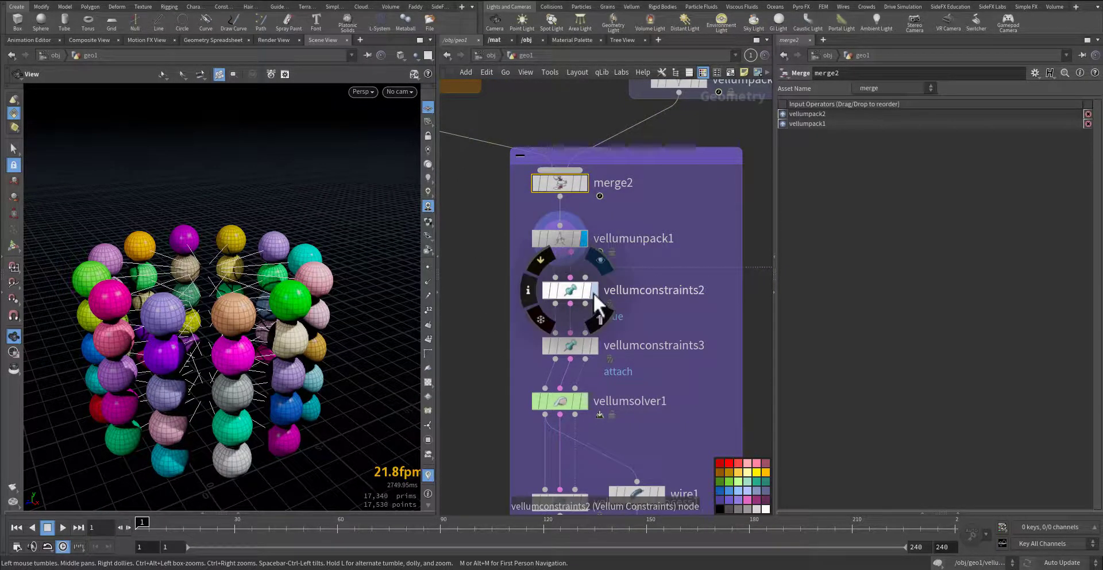
click(570, 291)
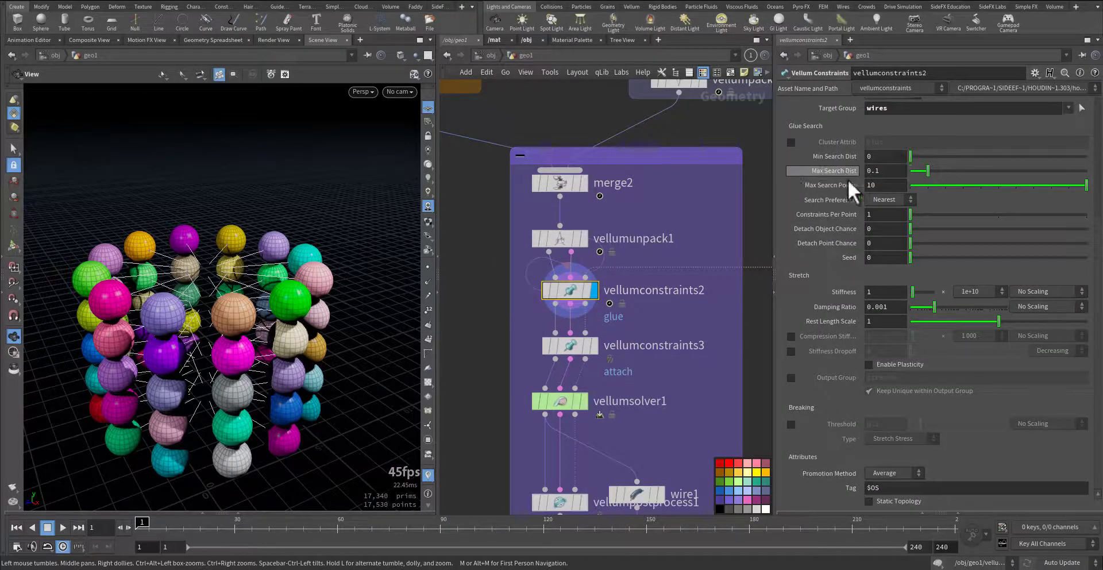
Check that vellumconstraints2 uses the Glue constraint type, and examine its balls Group and wires Target Group
scroll(838, 186, up, 5)
scroll(826, 198, up, 2)
click(895, 107)
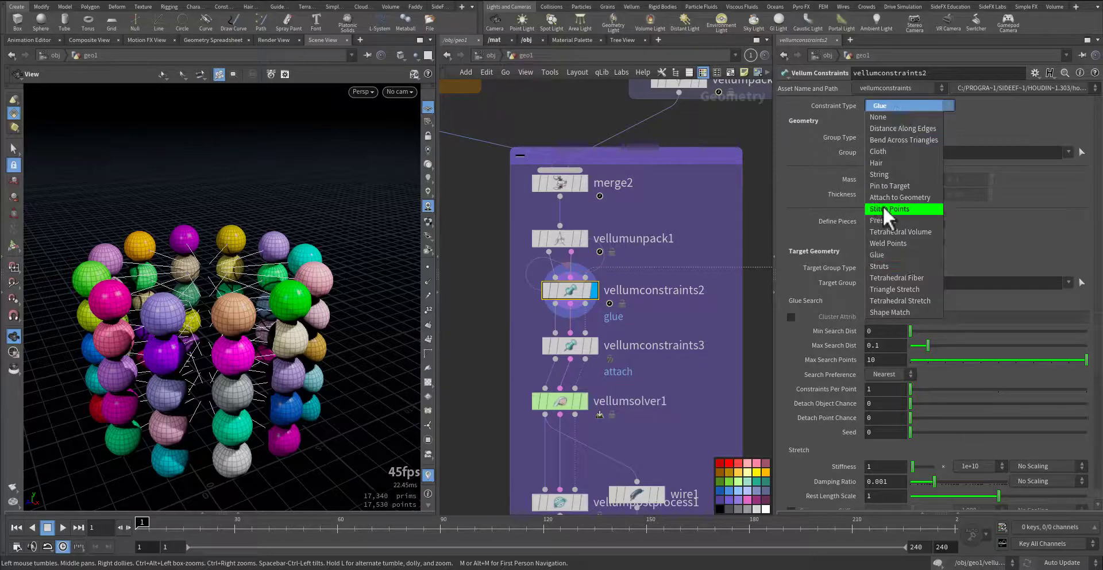
click(885, 254)
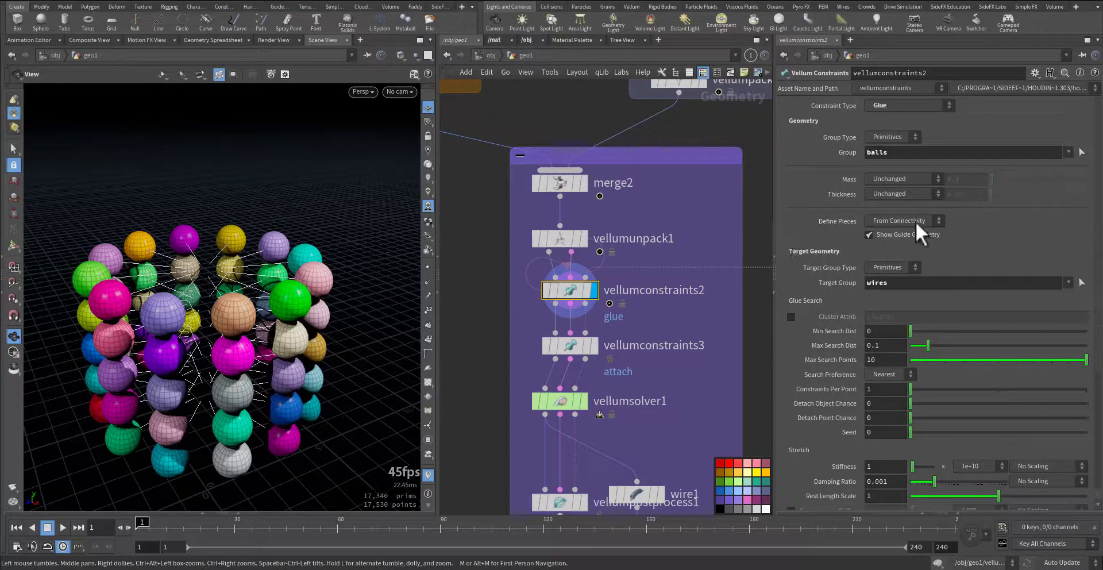
double_click(905, 153)
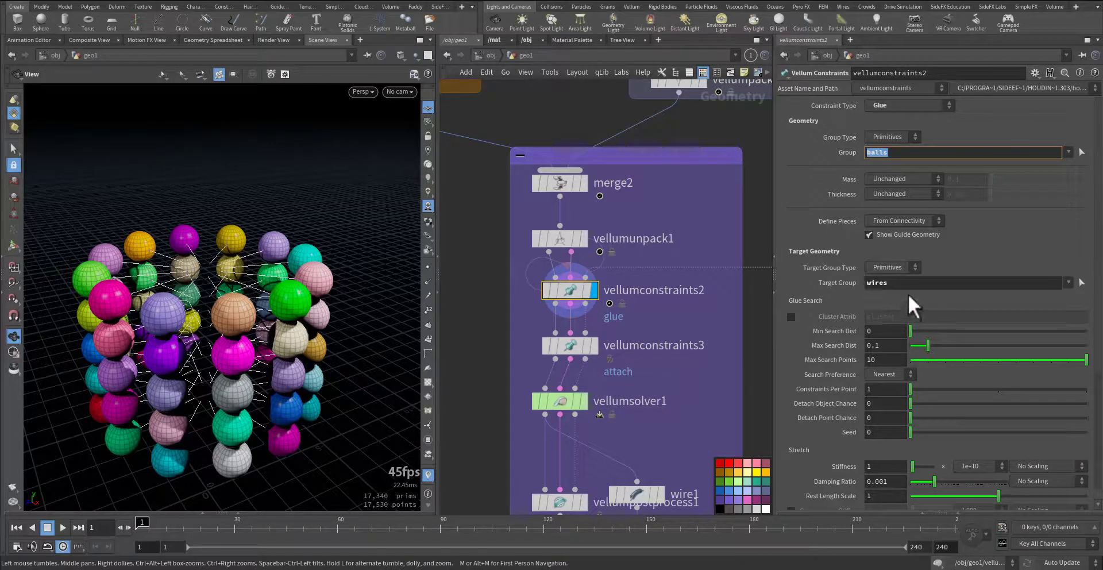
double_click(881, 283)
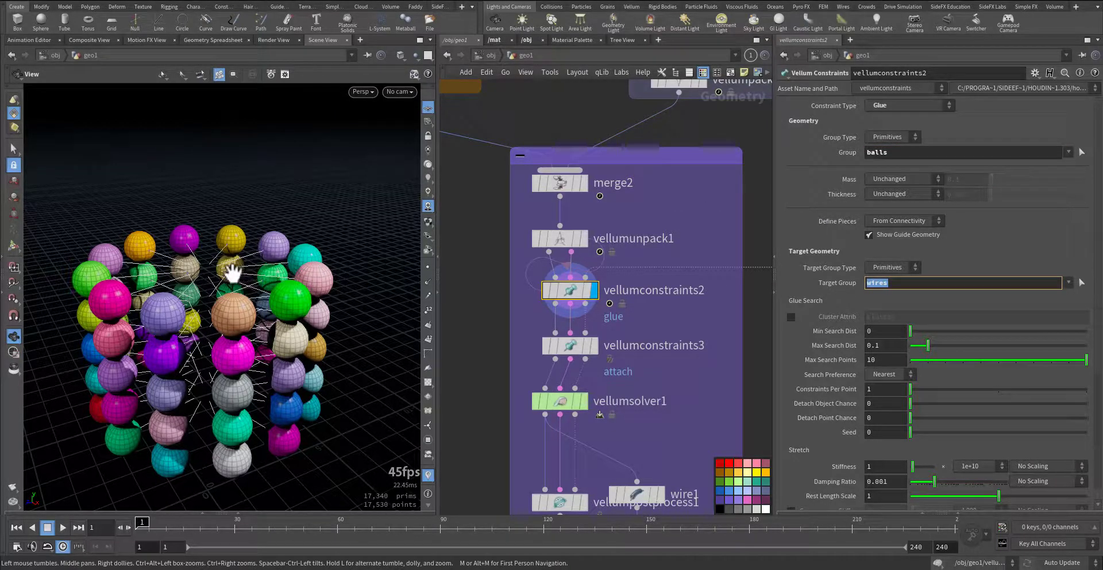
Inspect up close where a string end meets the green balloon, and return to an overview of the balloons
right_drag(295, 256, 724, 229)
drag(266, 280, 288, 261)
right_drag(289, 261, 306, 241)
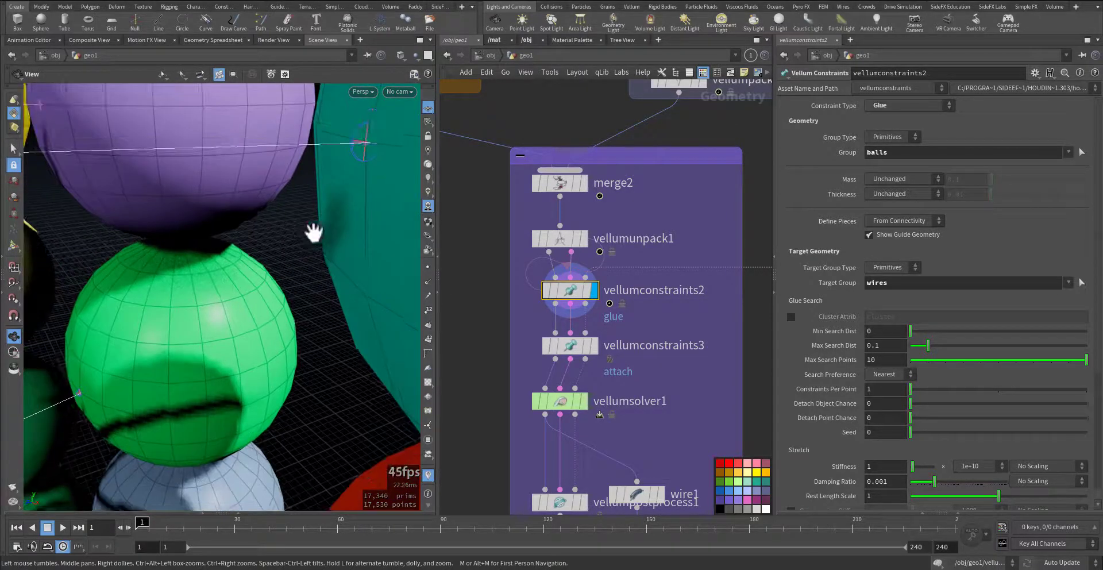
middle_drag(203, 133, 120, 318)
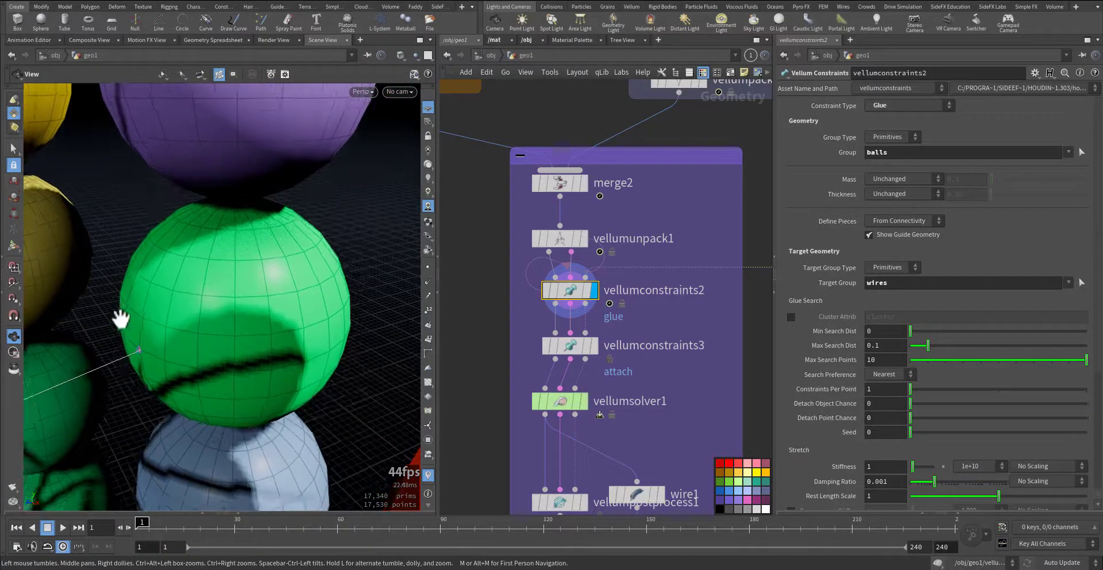
right_drag(256, 317, 133, 374)
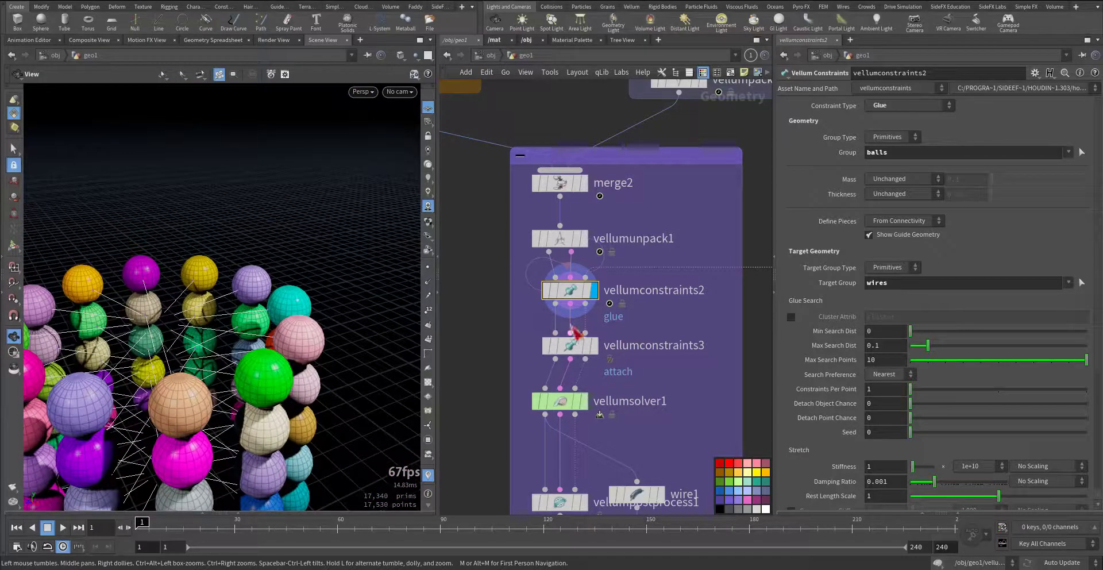
Examine the Glue Search and Stretch settings of vellumconstraints2, including its stiffness exponent
scroll(827, 324, down, 3)
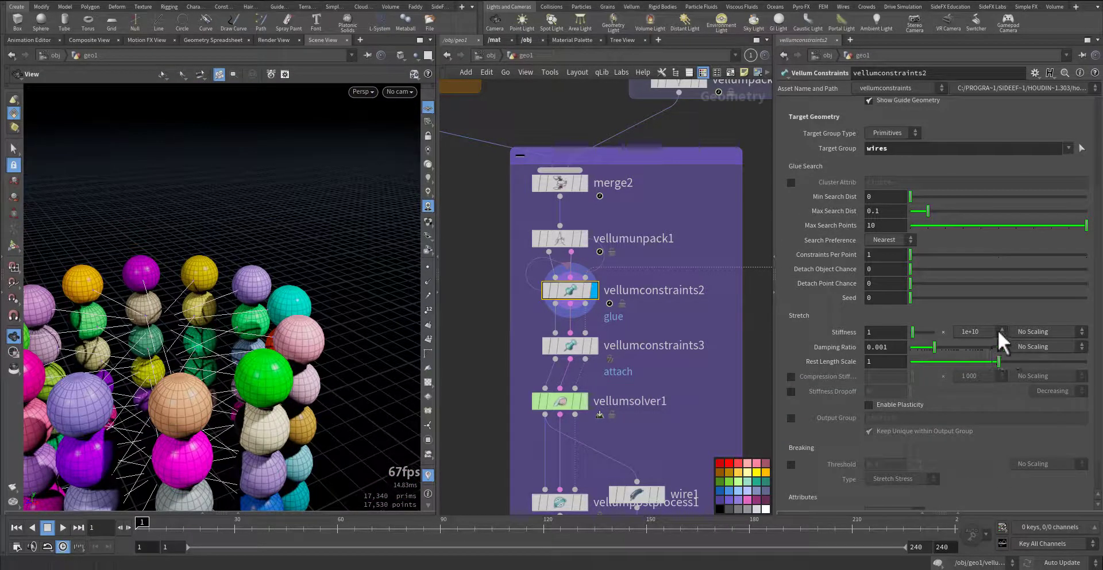
click(998, 332)
click(997, 329)
middle_drag(682, 400, 674, 313)
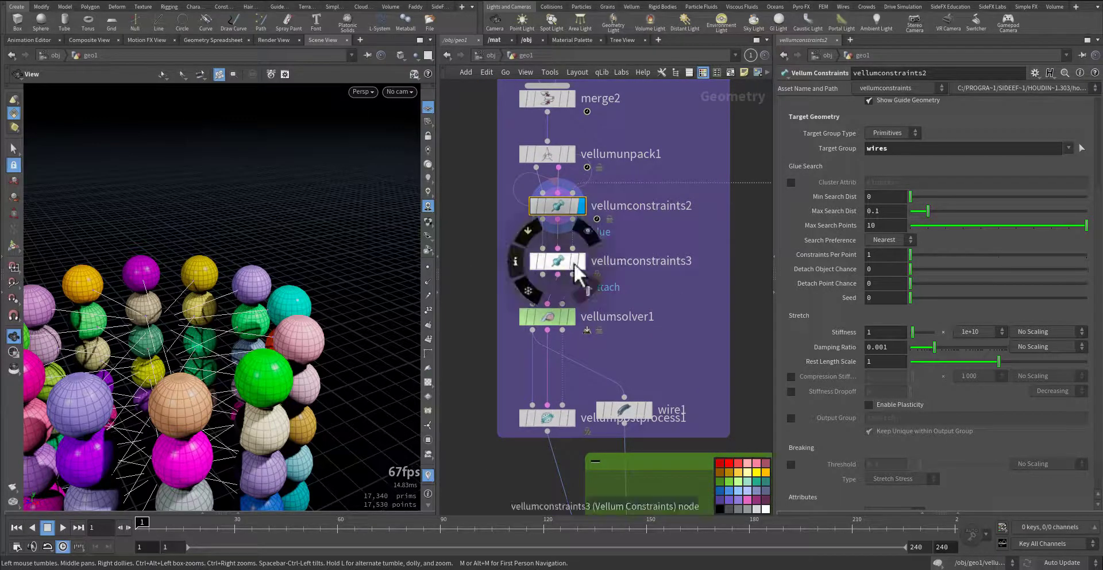
scroll(842, 415, down, 3)
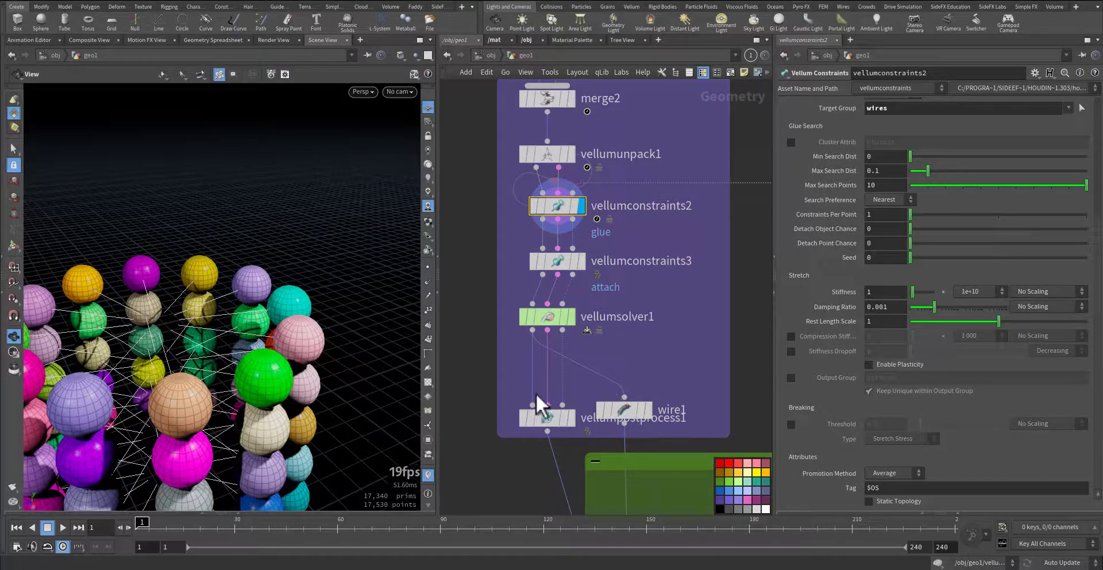
Display and select vellumconstraints3, the attach constraint node below the glue constraint
middle_drag(647, 343, 657, 294)
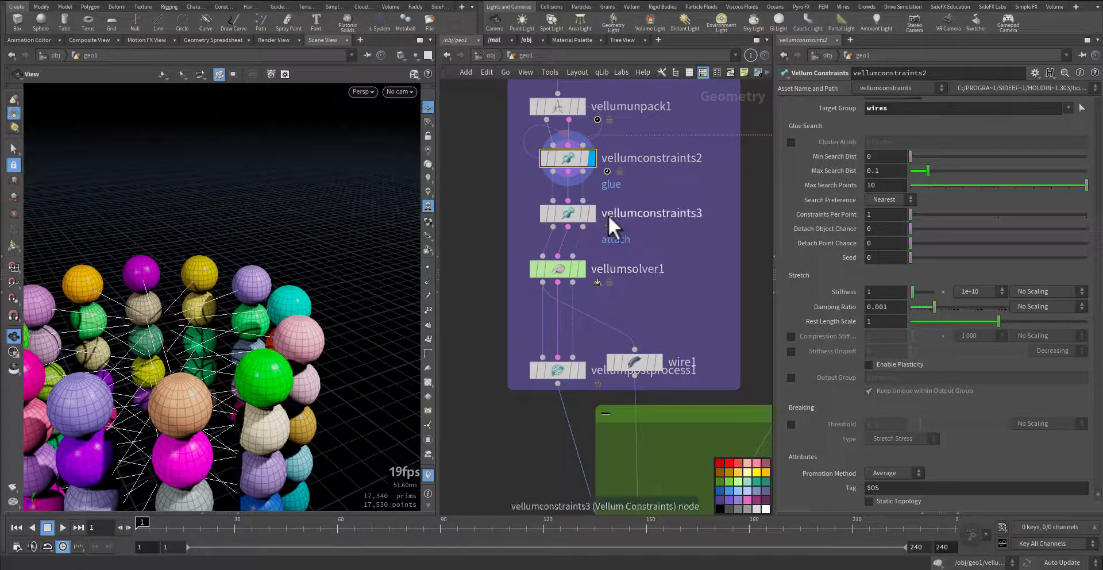
mouse_move(591, 219)
key(r)
click(571, 215)
click(571, 215)
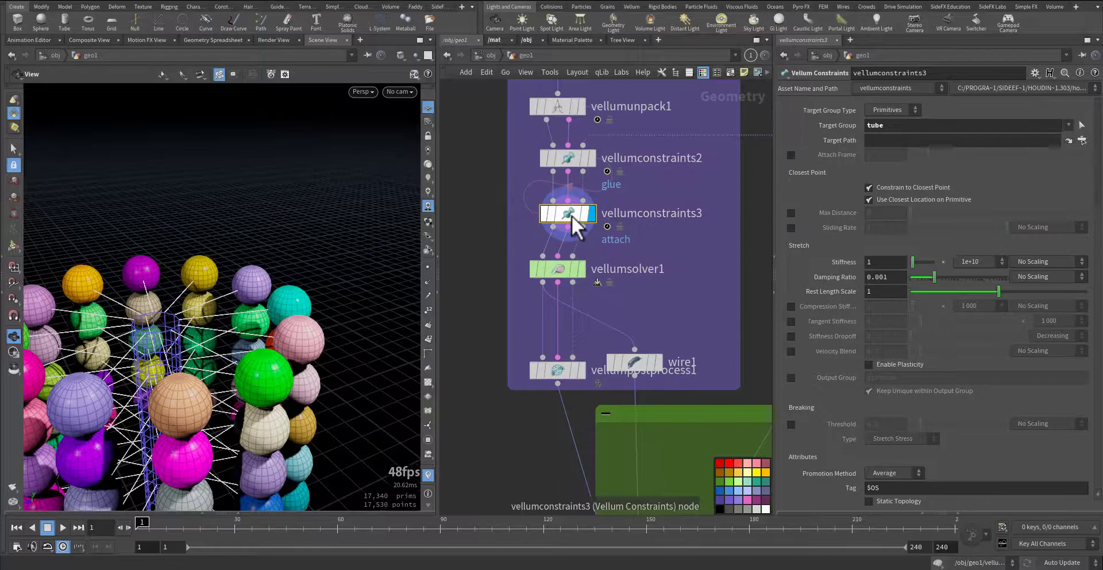
Display null2 to check the tube geometry that feeds the constraint, and return the display to vellumconstraints3
middle_drag(620, 130, 586, 237)
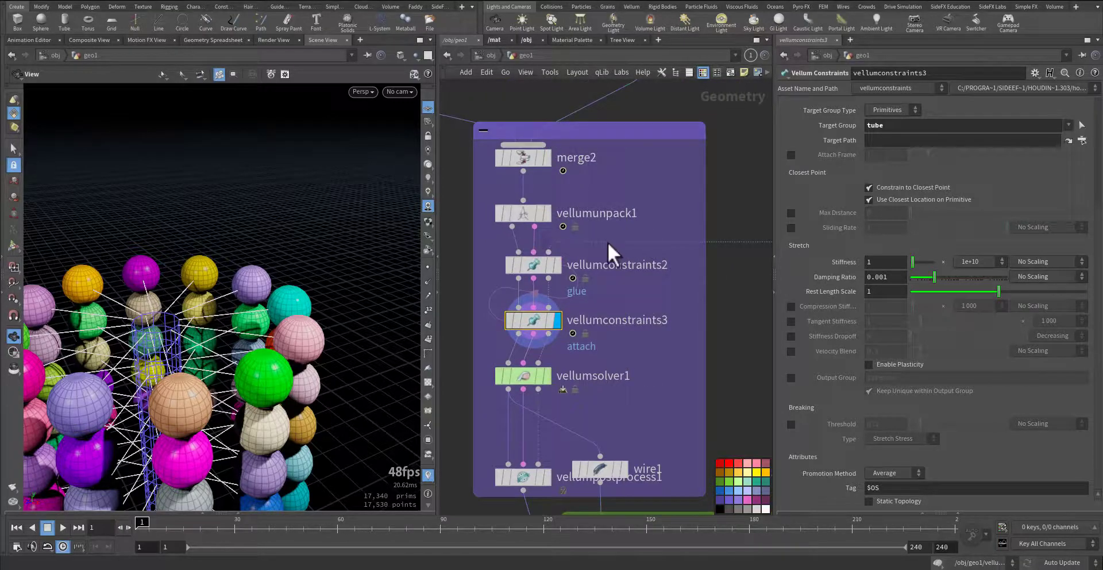
middle_drag(758, 269, 558, 294)
click(626, 246)
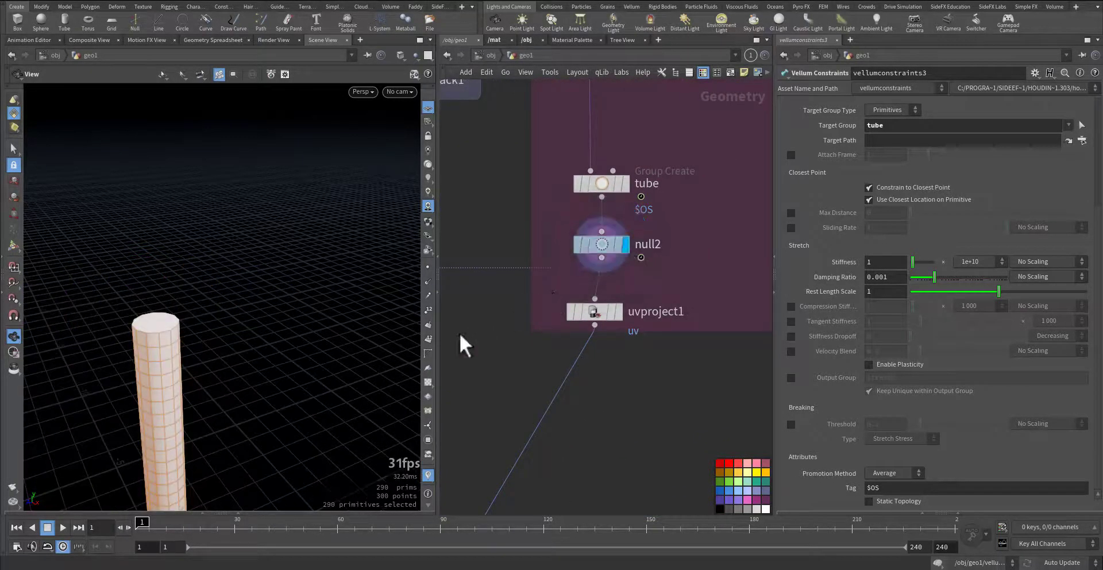
key(2)
click(577, 168)
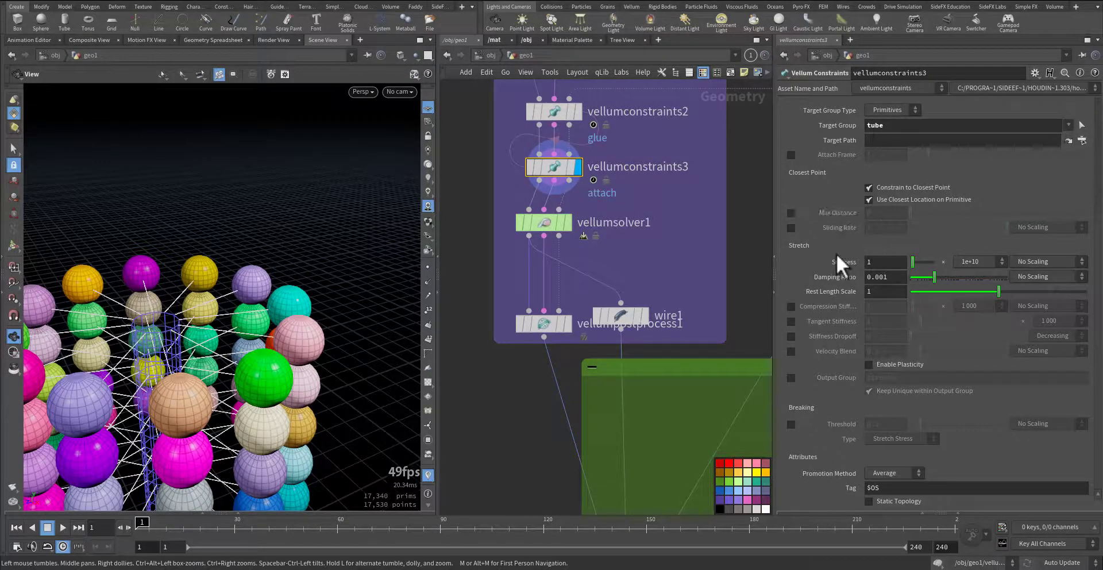
Examine the Attach to Geometry type and the wires and tube groups of vellumconstraints3, and inspect the strings around the pole
scroll(839, 247, up, 5)
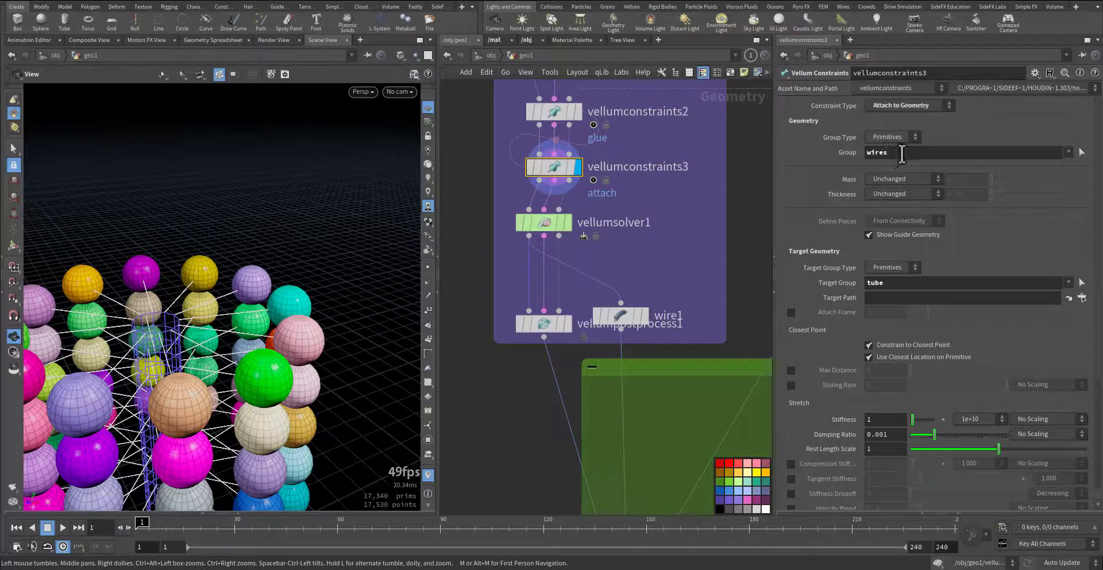
double_click(898, 282)
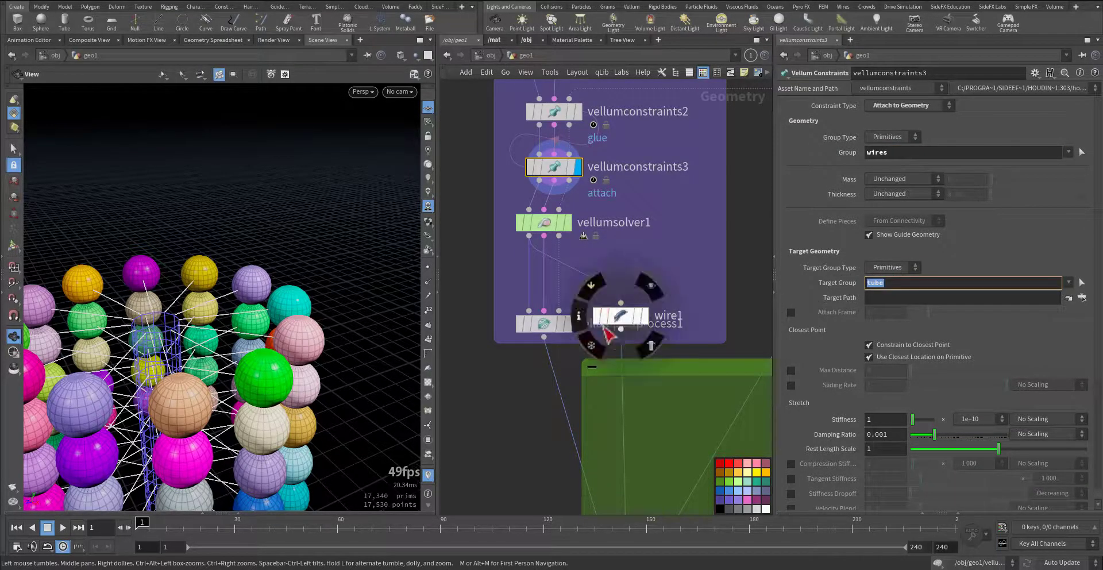
drag(212, 359, 232, 313)
right_drag(231, 313, 466, 278)
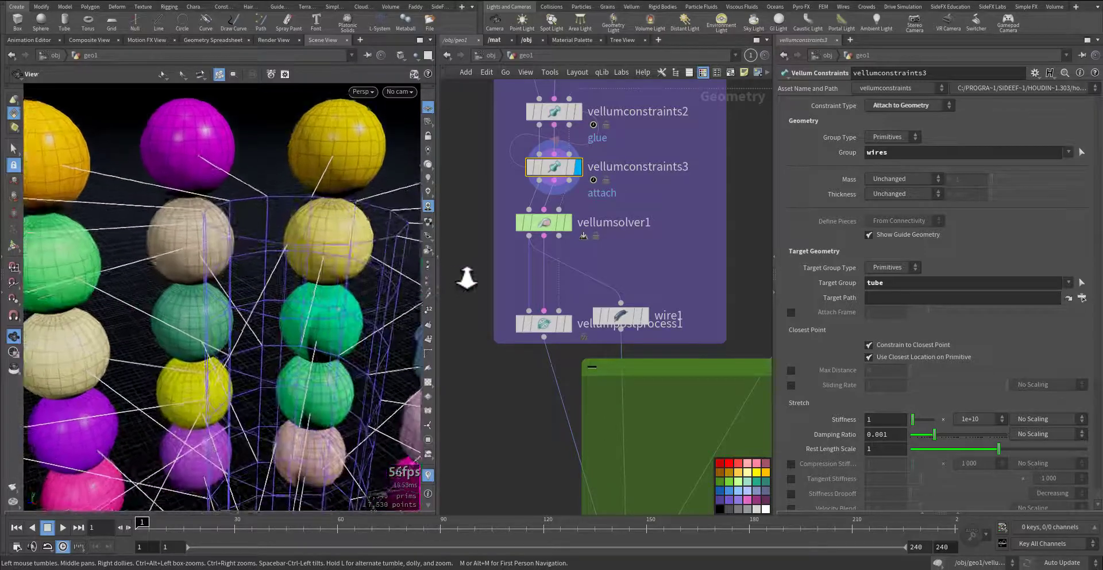
drag(302, 264, 303, 287)
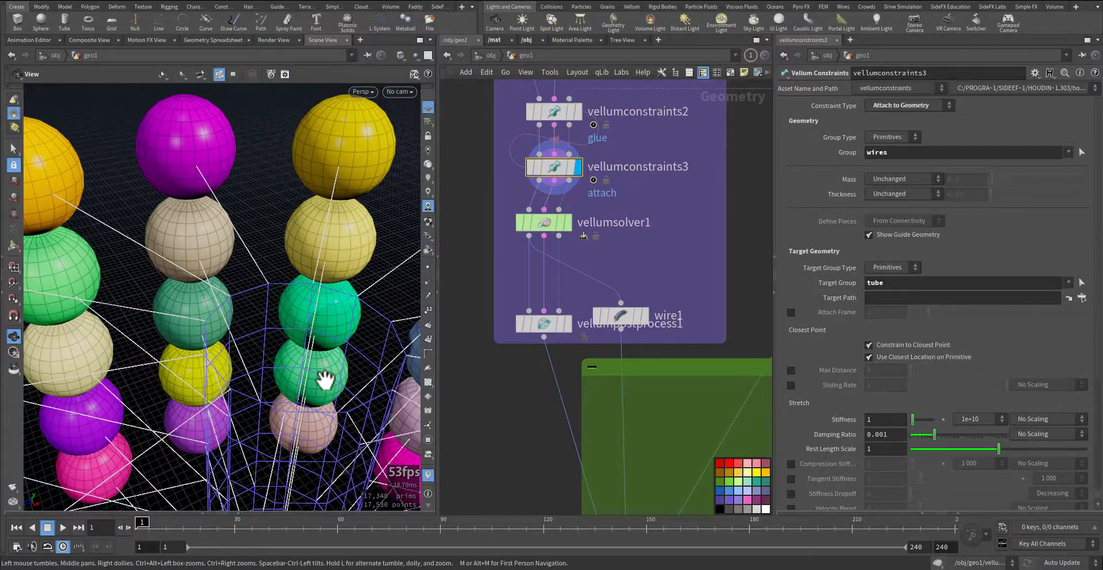
right_drag(324, 379, 233, 376)
middle_drag(233, 377, 150, 307)
Review the Closest Point and Stretch settings of vellumconstraints3
scroll(872, 434, down, 2)
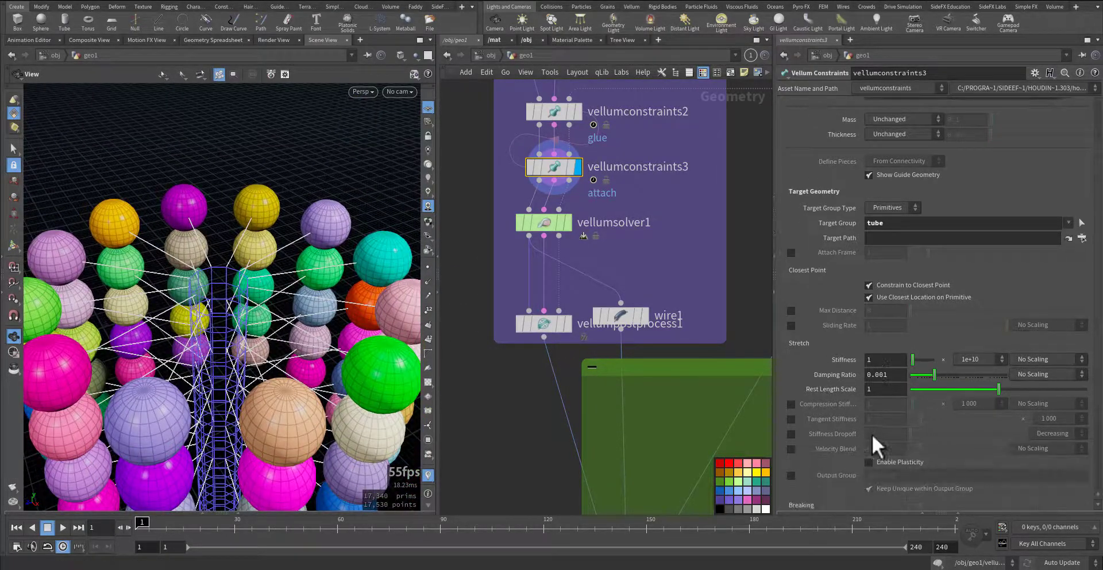
scroll(871, 433, down, 3)
middle_drag(582, 408, 573, 344)
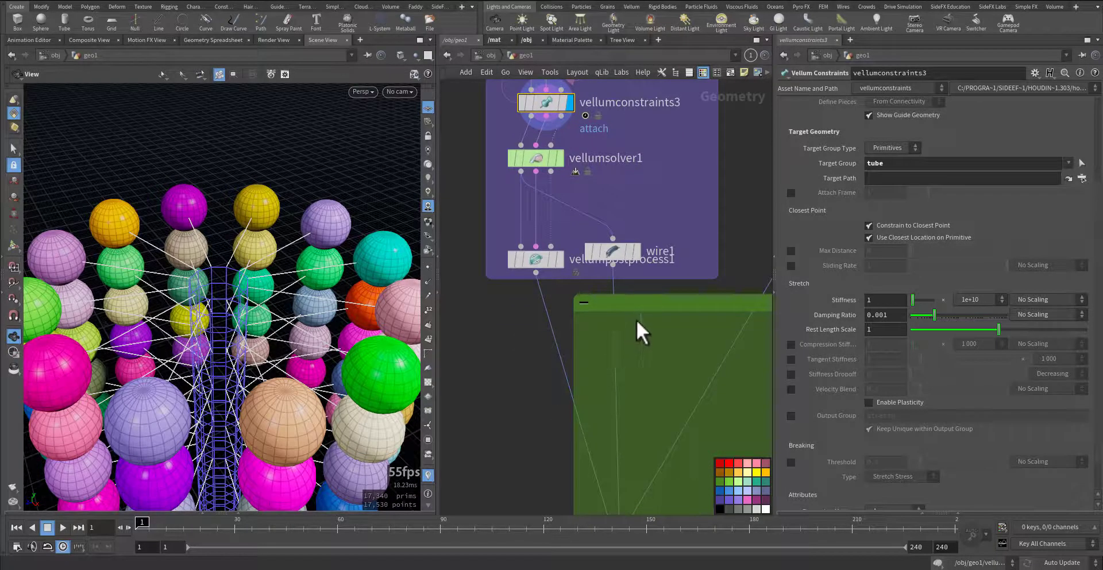
Display and select vellumsolver1, and examine its Solver substeps and iterations and its Advanced settings
middle_drag(642, 332, 652, 449)
mouse_move(569, 277)
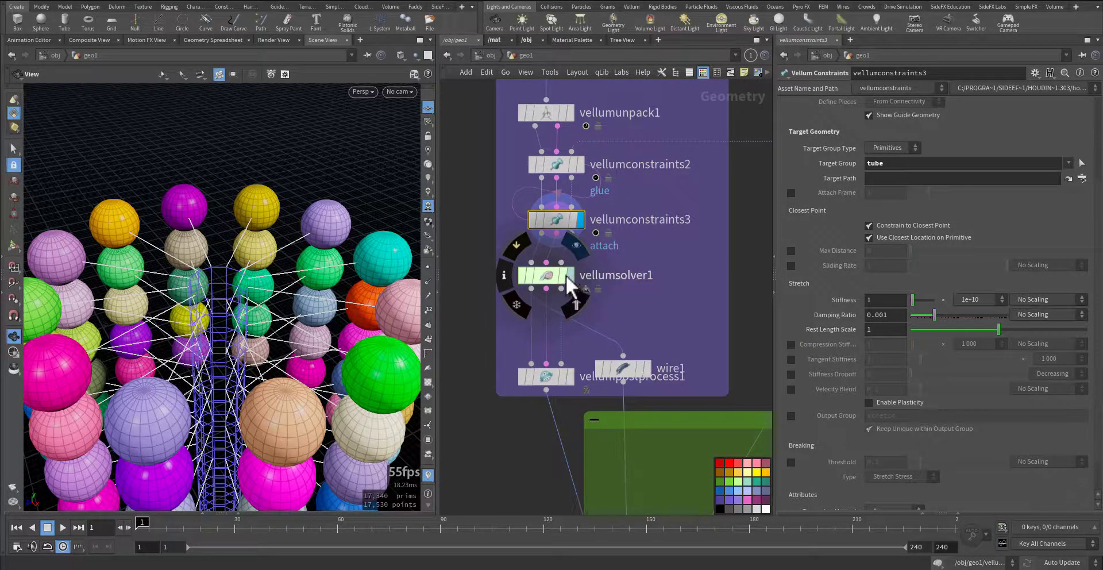
click(548, 274)
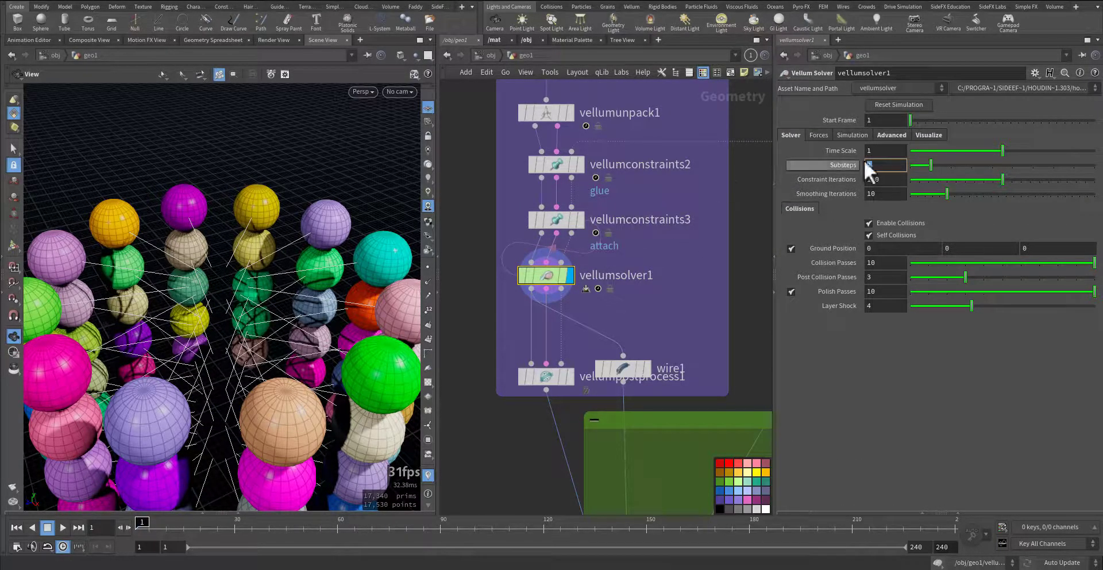
click(900, 138)
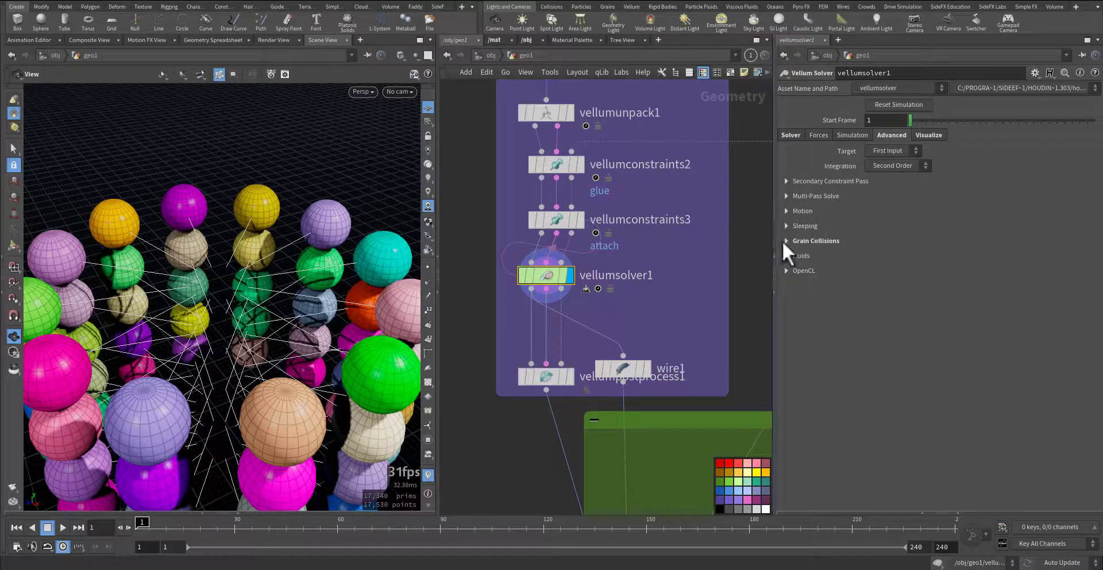
Enter the forces network of vellumsolver1, select vellumconstraintproperty1, and examine its pstretch group, Rest Length and Rest Length Scale
double_click(546, 276)
scroll(552, 264, up, 5)
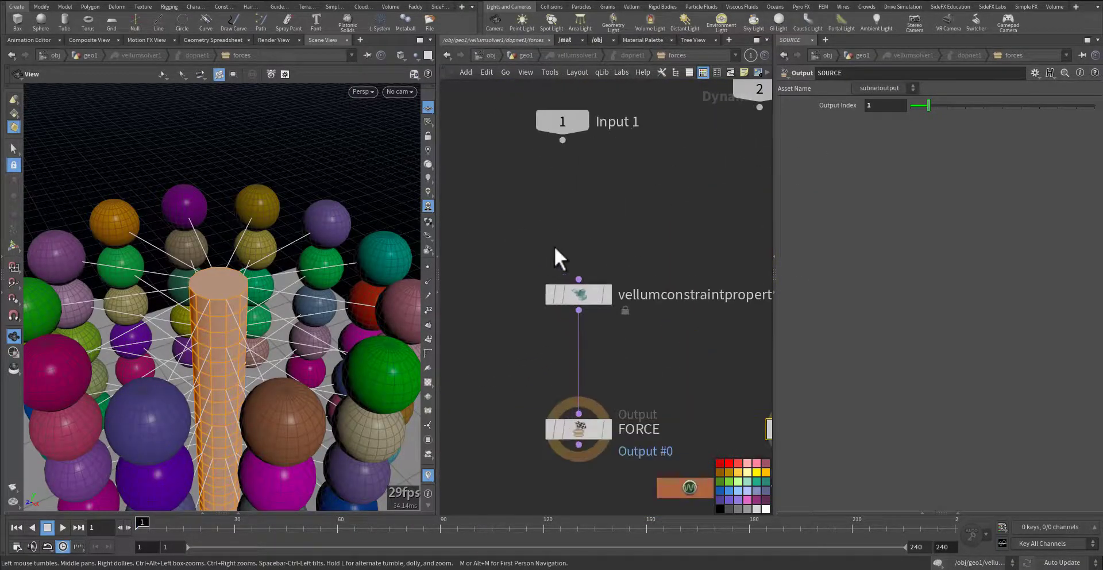
drag(548, 253, 690, 325)
middle_drag(688, 316, 603, 315)
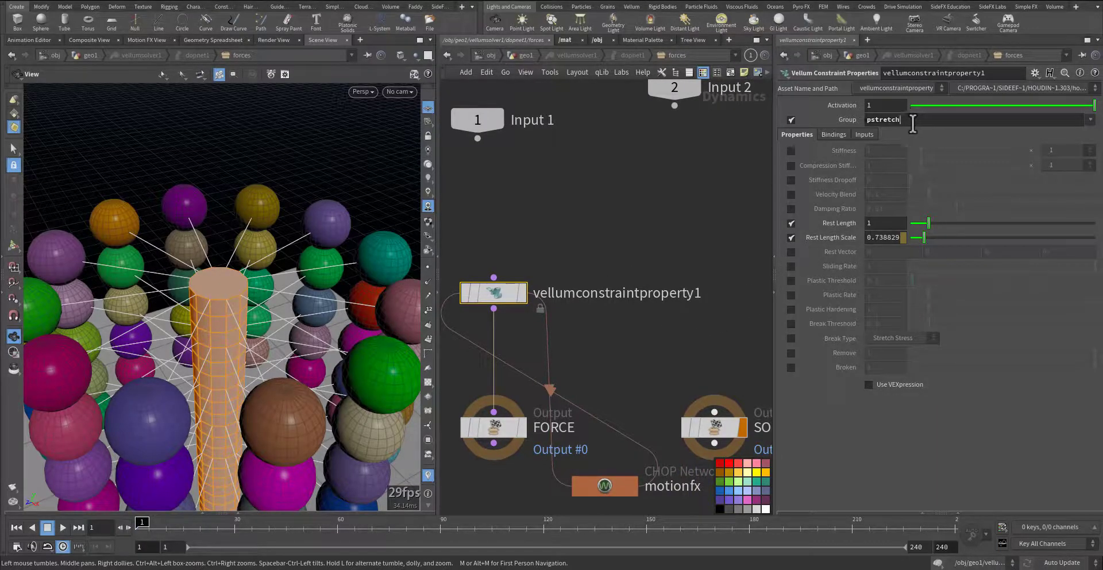
drag(864, 124, 864, 125)
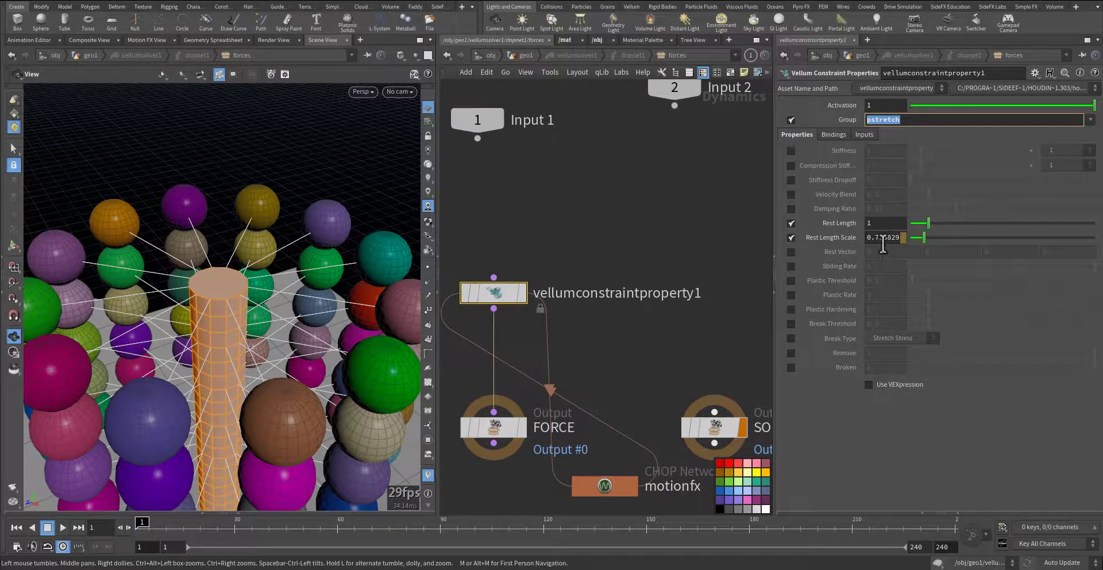
click(877, 223)
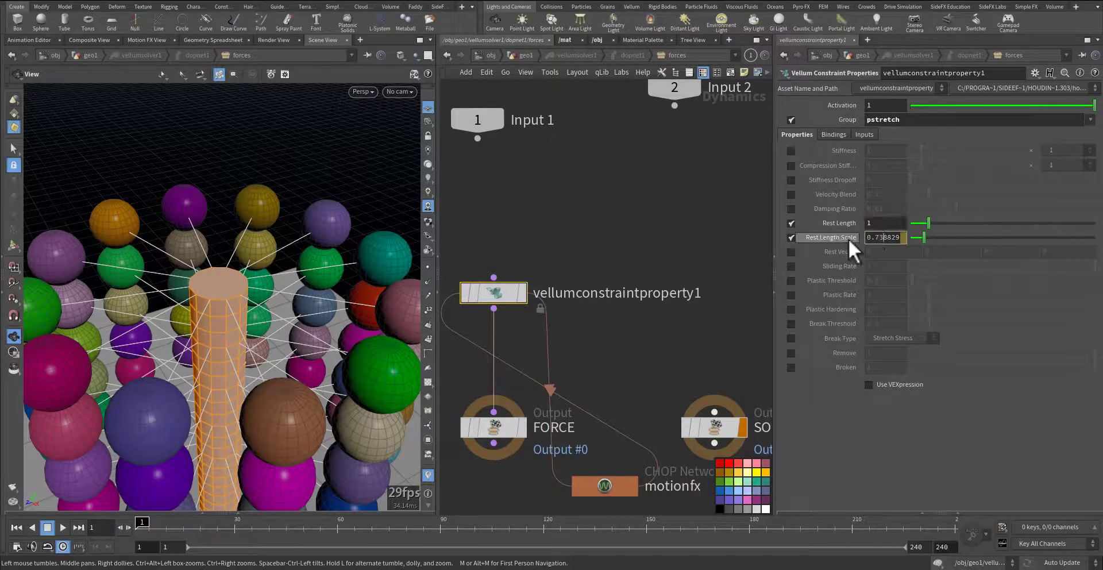
Open the motionfx network, view the clip channel's restscale curve in the Motion FX View, and return to the forces network
middle_drag(656, 352, 626, 190)
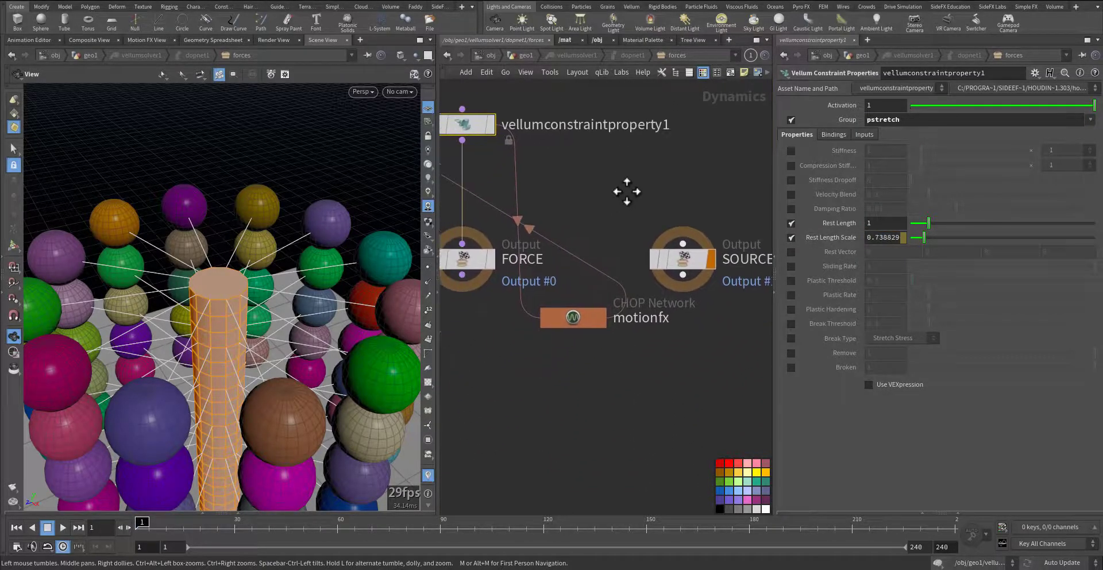
double_click(586, 294)
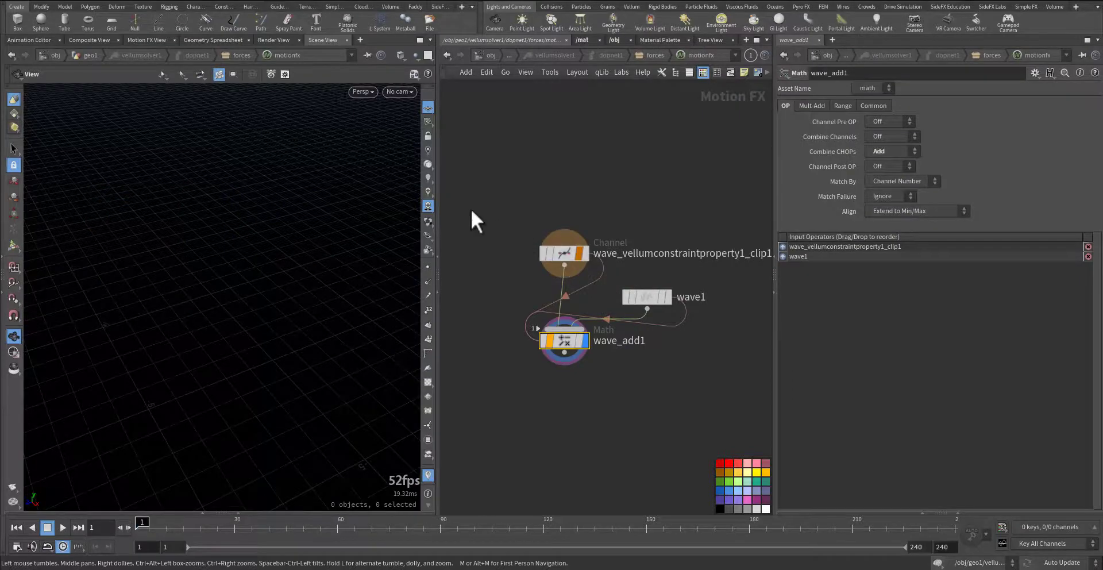
drag(471, 208, 606, 267)
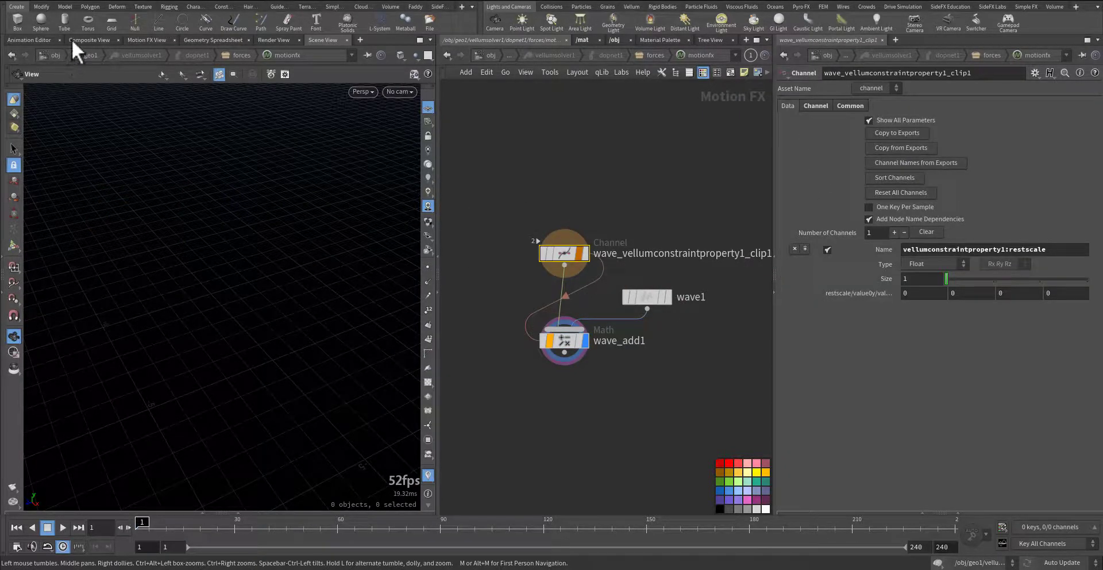
click(149, 40)
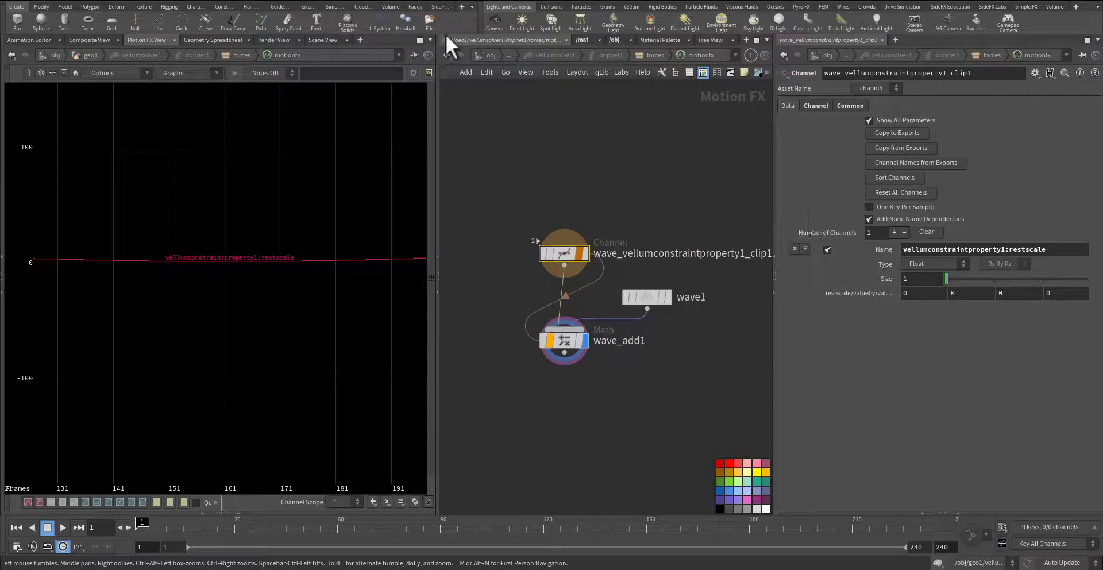
click(447, 55)
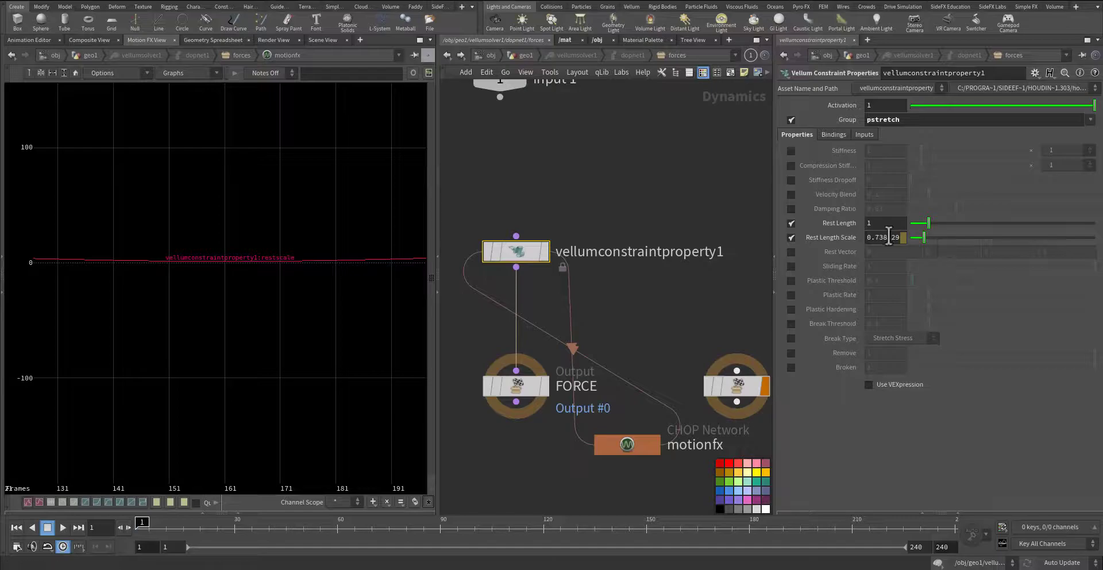
View the Rest Length Scale channel of vellumconstraintproperty1 in the Animation Editor, close it and return to the geo1 network
shift+click(886, 238)
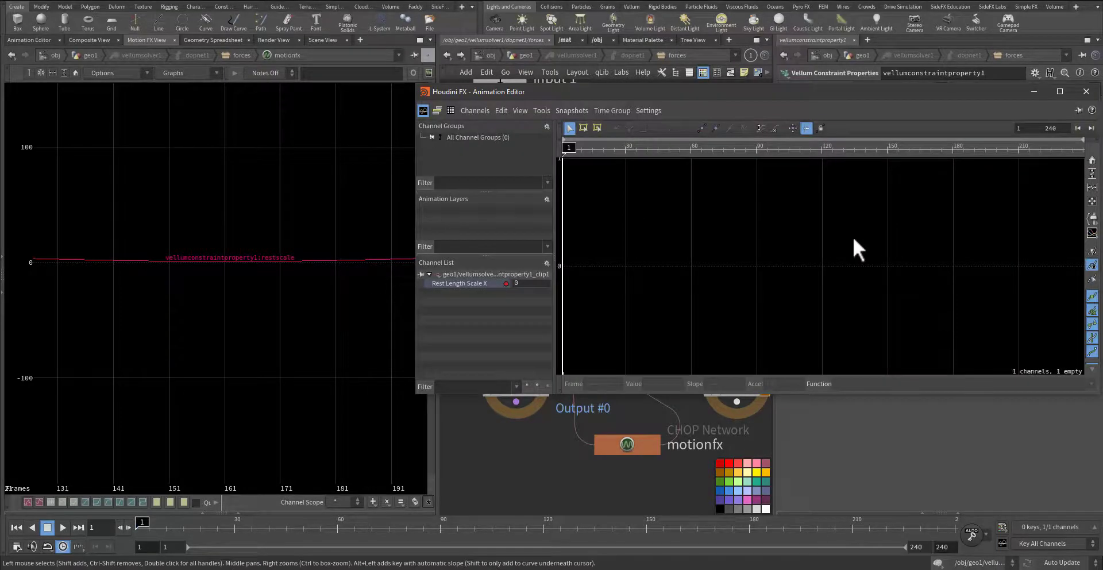
scroll(852, 236, down, 4)
click(1086, 91)
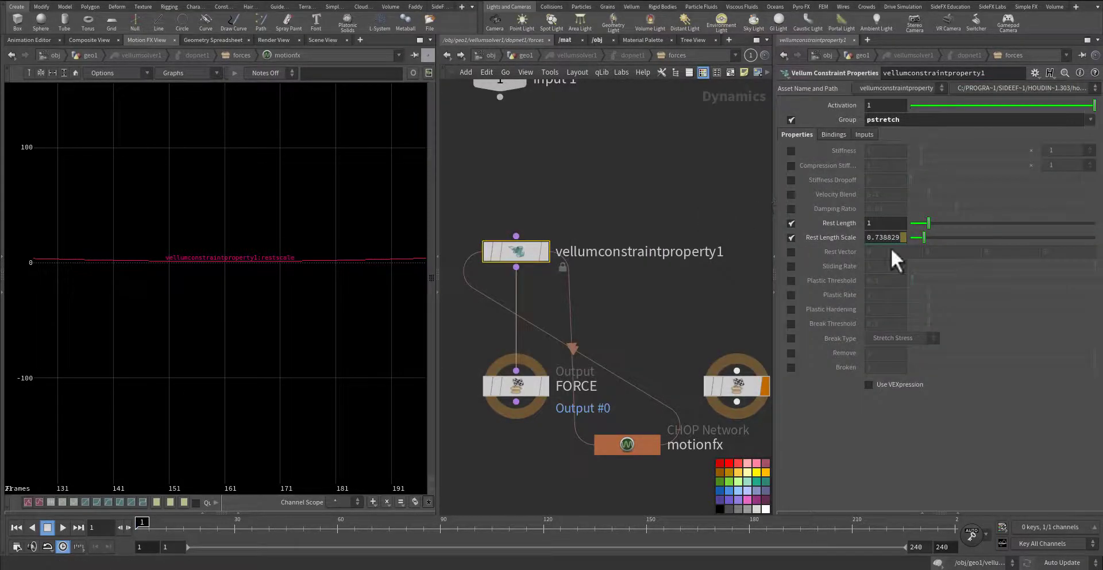
click(528, 56)
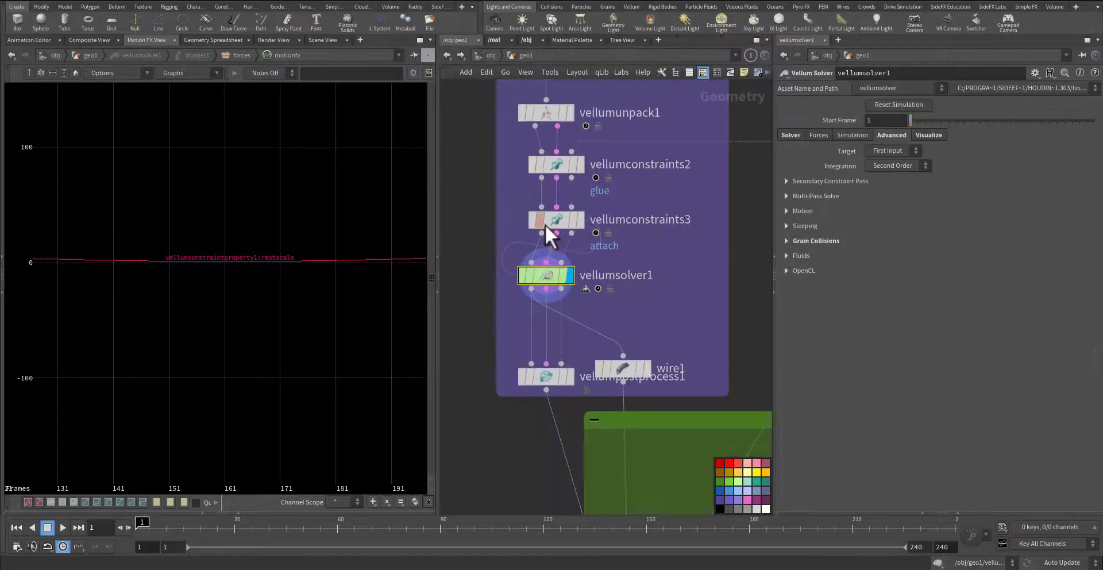
Display and select vellumpostprocess1, view its balloons in the 3D scene, and examine its smoothing and collision correction settings
scroll(525, 219, up, 3)
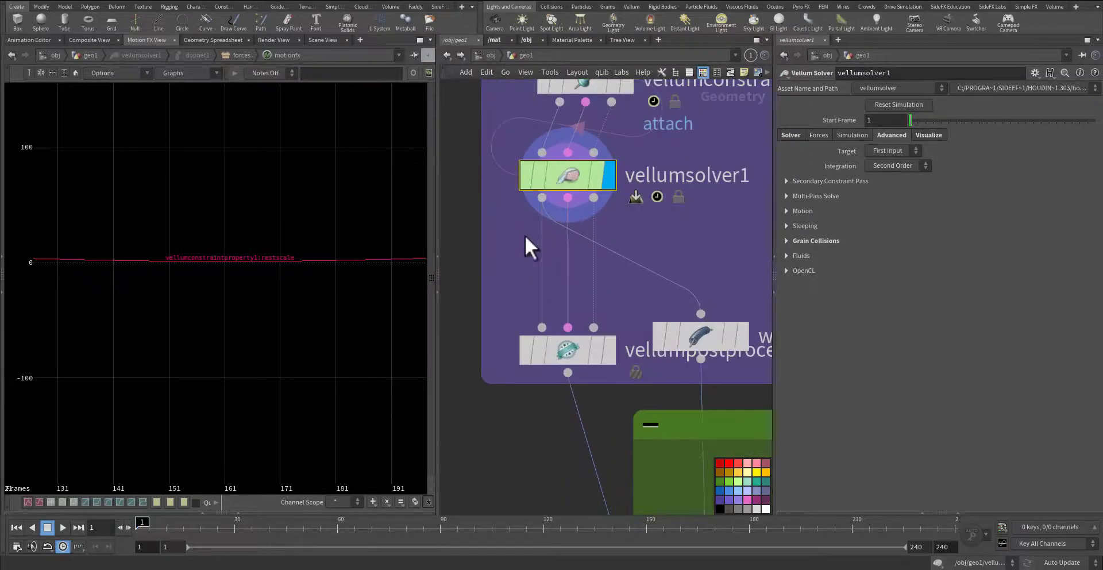
middle_drag(525, 235, 515, 159)
click(602, 281)
click(569, 280)
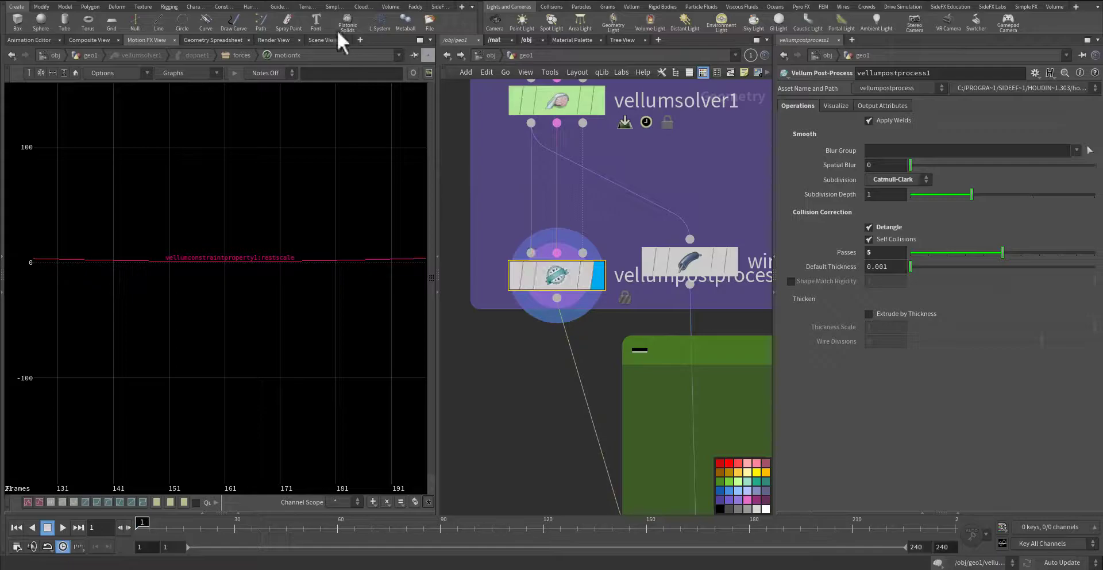
click(320, 41)
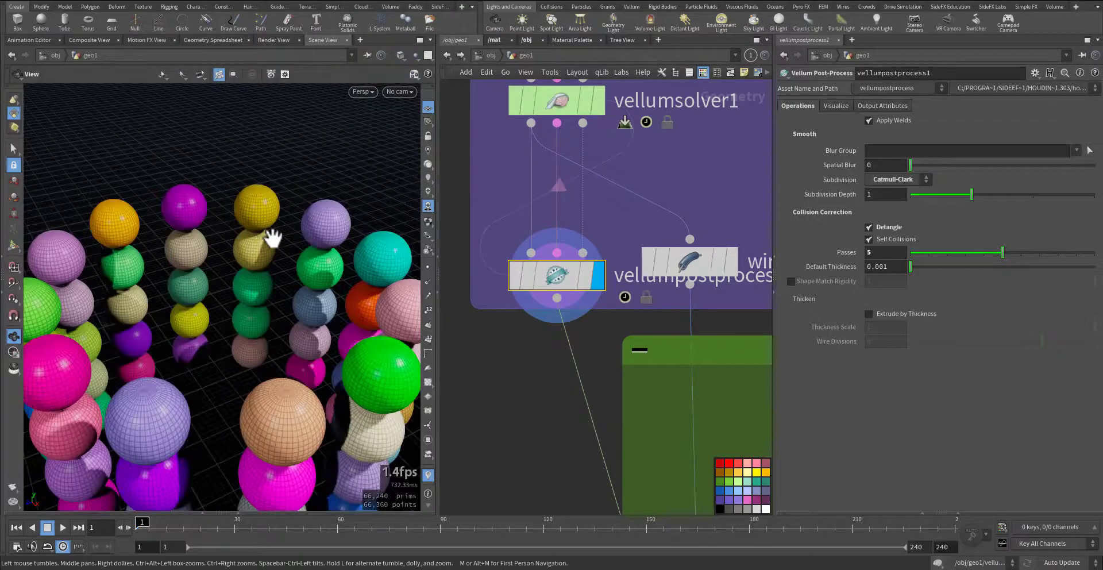
key(g)
drag(268, 259, 249, 310)
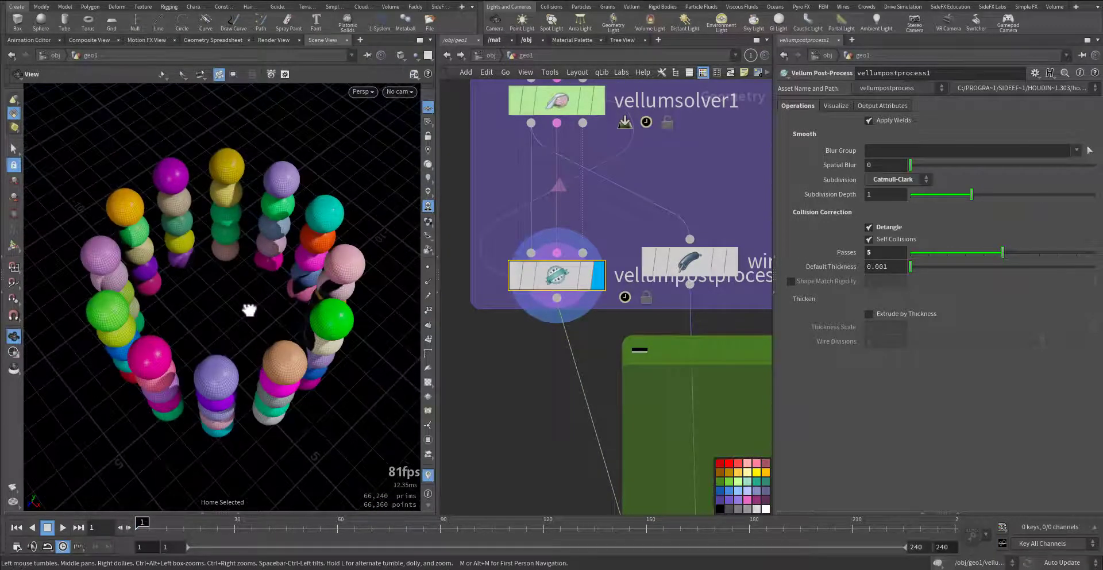
Move the vellumpostprocess1 node further away from wire1, and display wire1 to examine its wires group and Wire Radius
drag(540, 273, 516, 292)
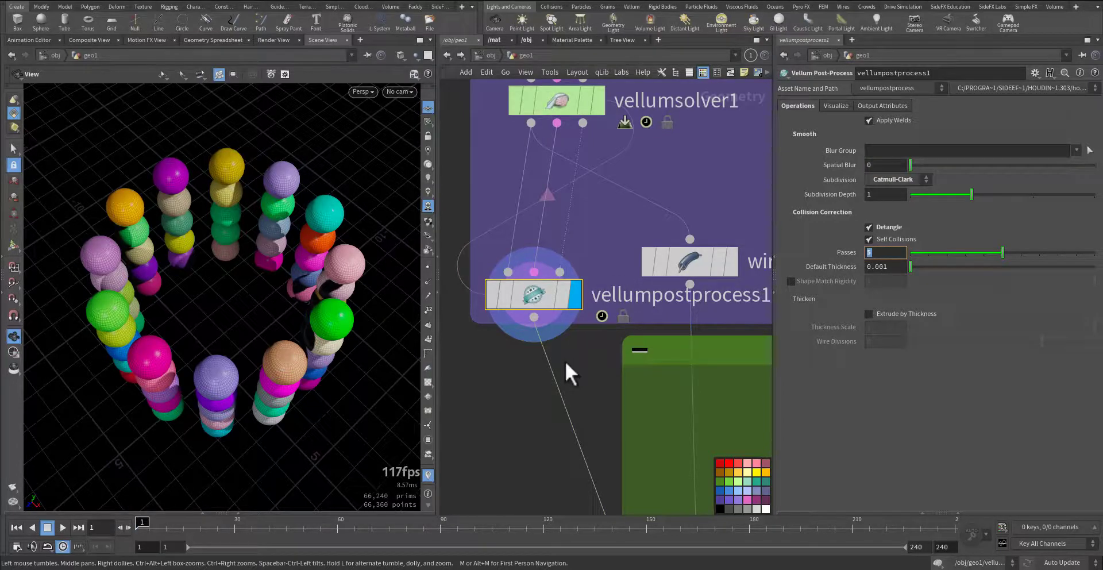
middle_drag(577, 361, 492, 329)
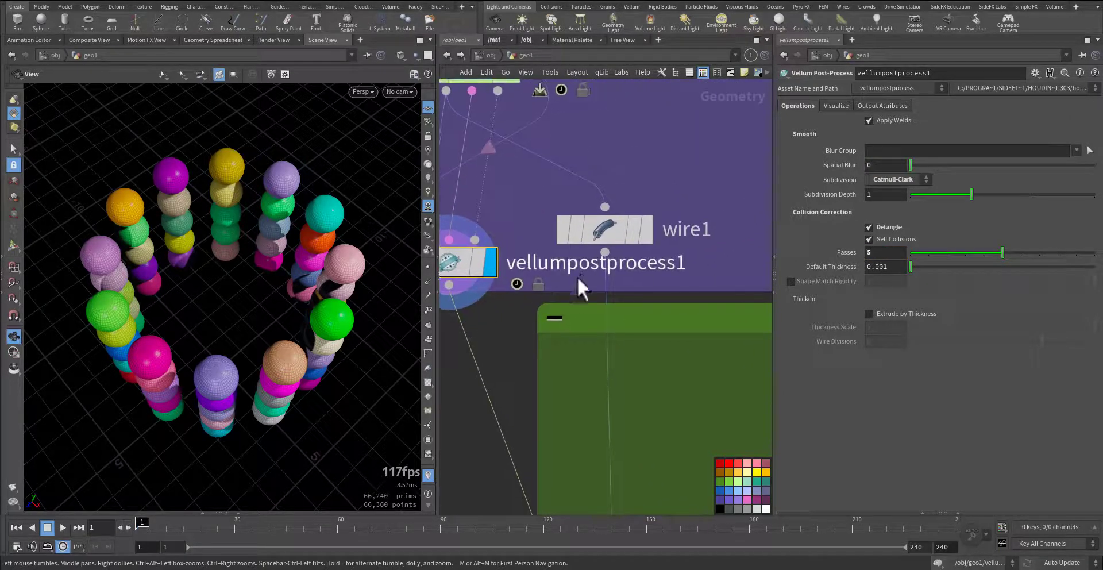
middle_drag(534, 180, 542, 219)
click(654, 263)
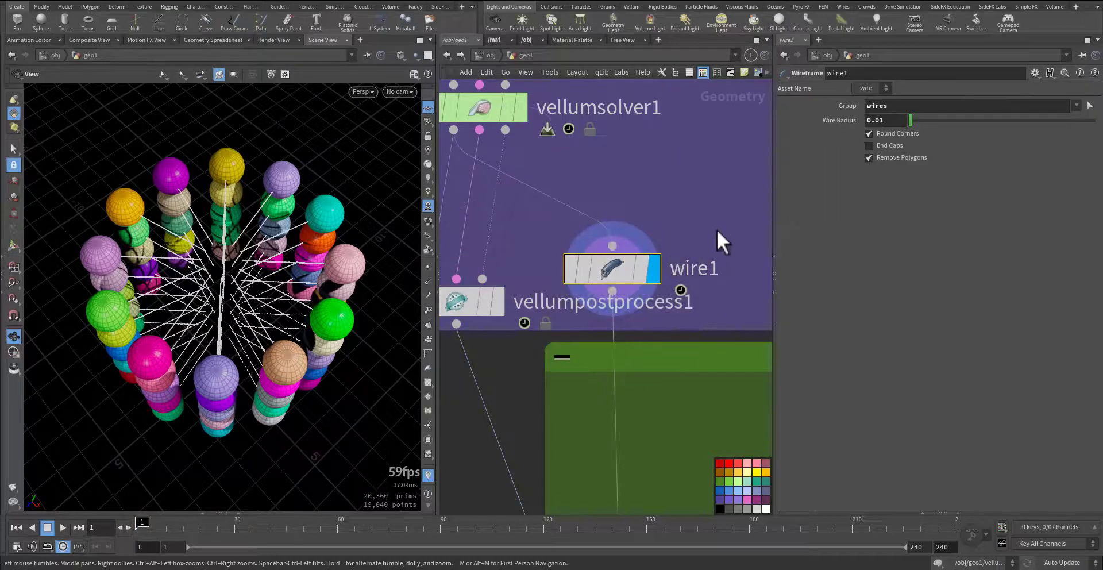
right_drag(239, 315, 294, 308)
Display merge3 in the green network box and view the combined balloons and strings from a lower angle
middle_drag(588, 421, 542, 251)
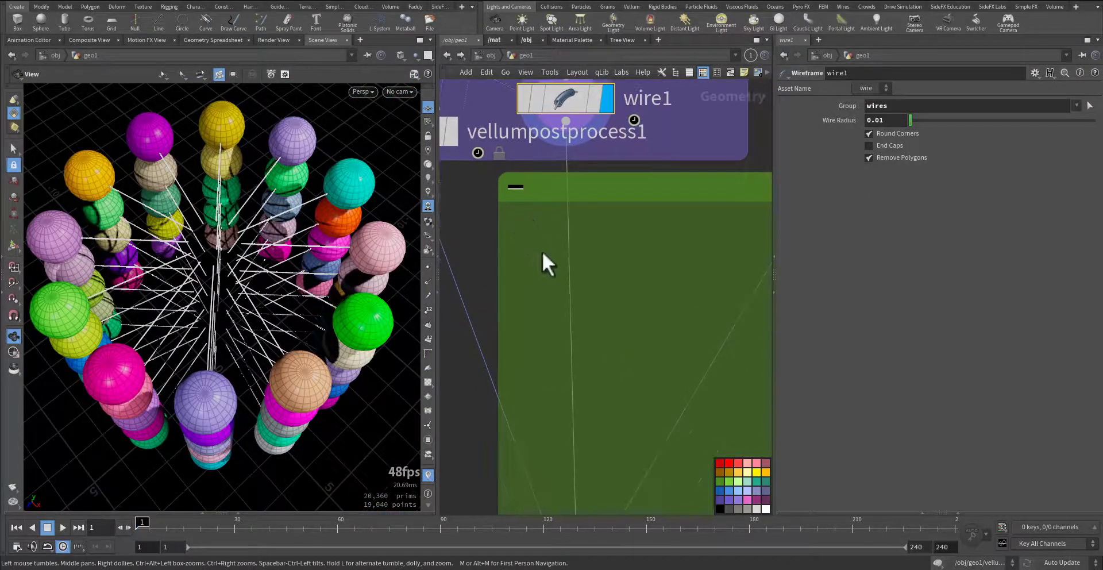
scroll(545, 268, down, 6)
middle_drag(612, 322, 622, 273)
scroll(615, 278, up, 3)
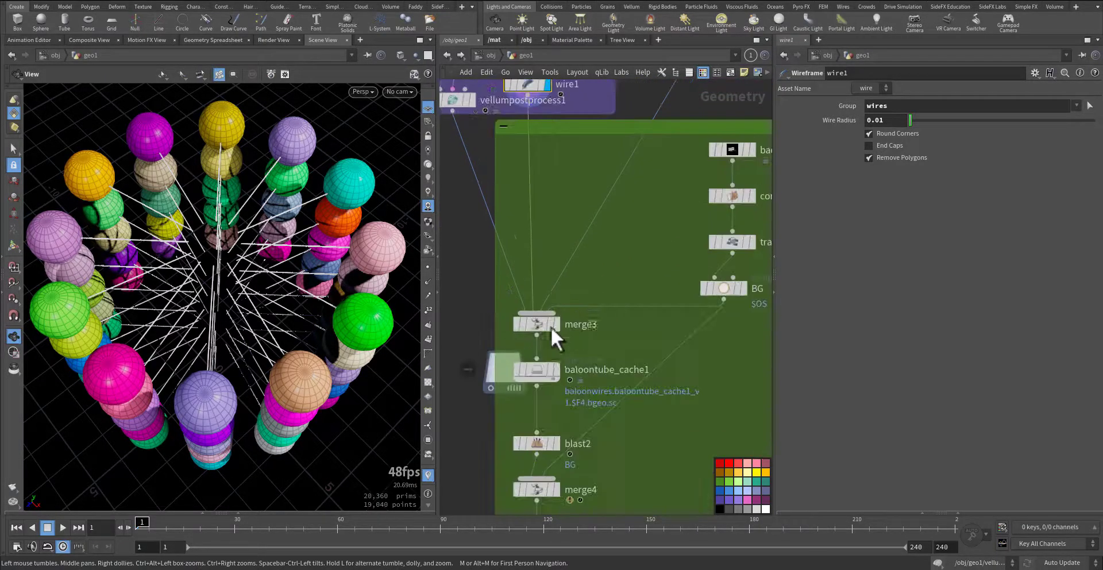
click(554, 325)
drag(286, 329, 290, 308)
Select and display backdrop1, and examine its settings and the curved backdrop geometry
middle_drag(633, 419, 545, 392)
click(653, 150)
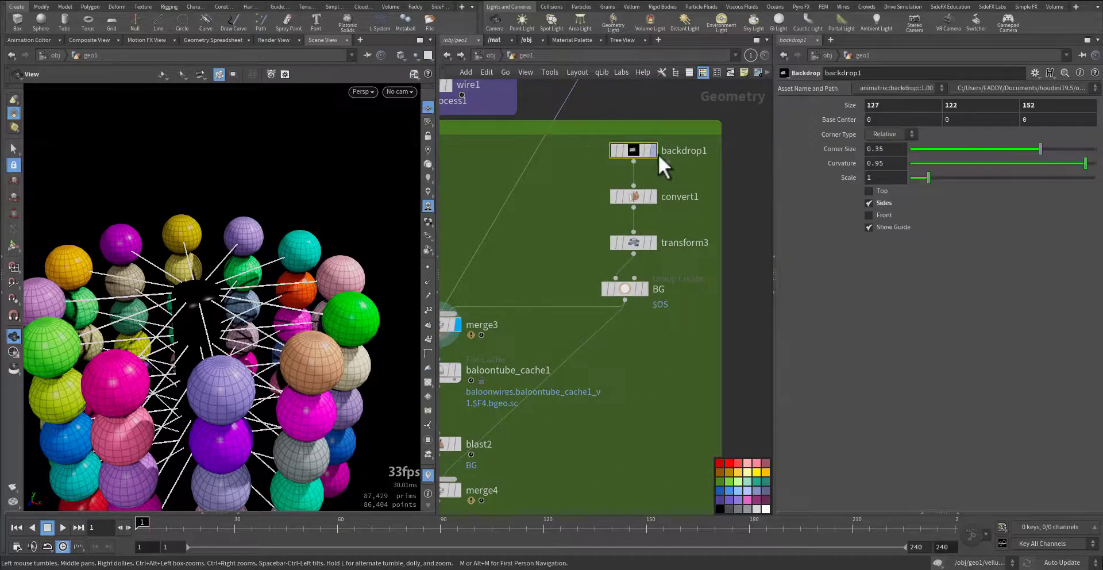
right_drag(274, 296, 178, 359)
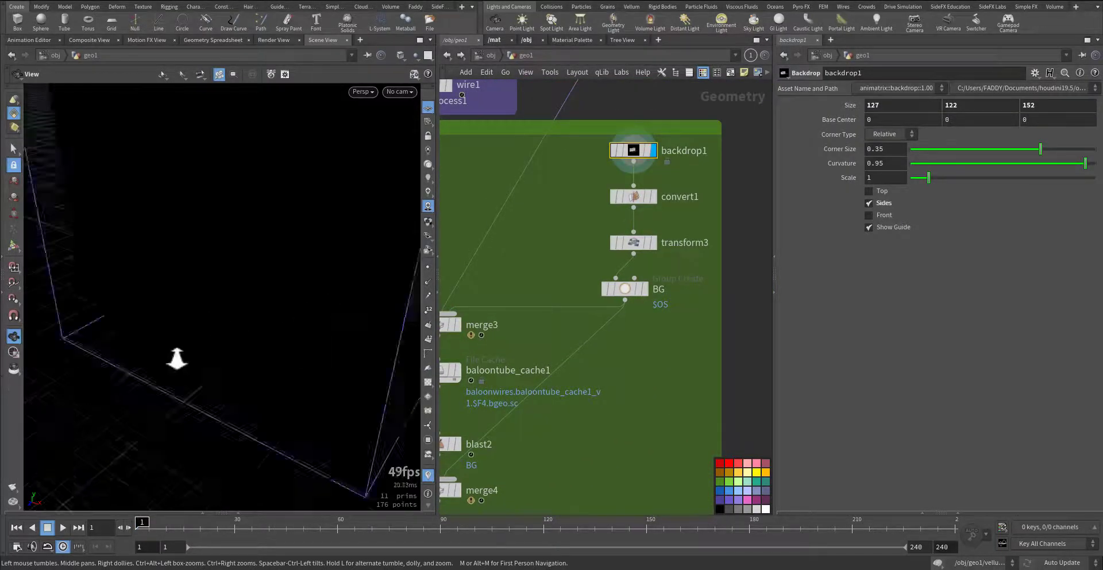
drag(178, 359, 346, 262)
middle_drag(221, 274, 353, 238)
middle_drag(547, 351, 644, 298)
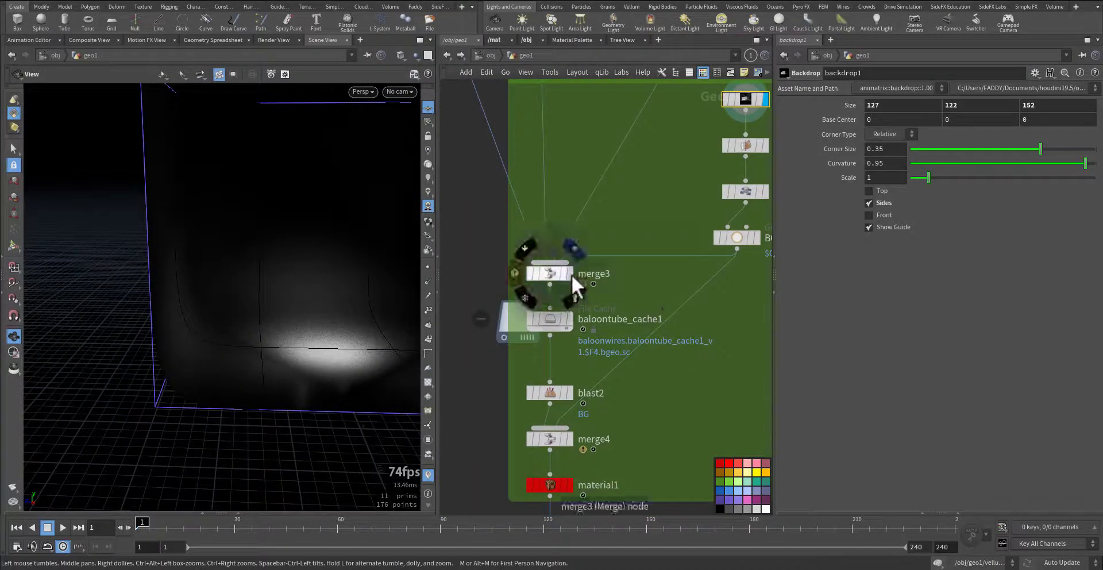
Display merge3 through cam1 and switch the viewport's lighting mode to inspect the balloons against the backdrop
click(571, 275)
click(397, 92)
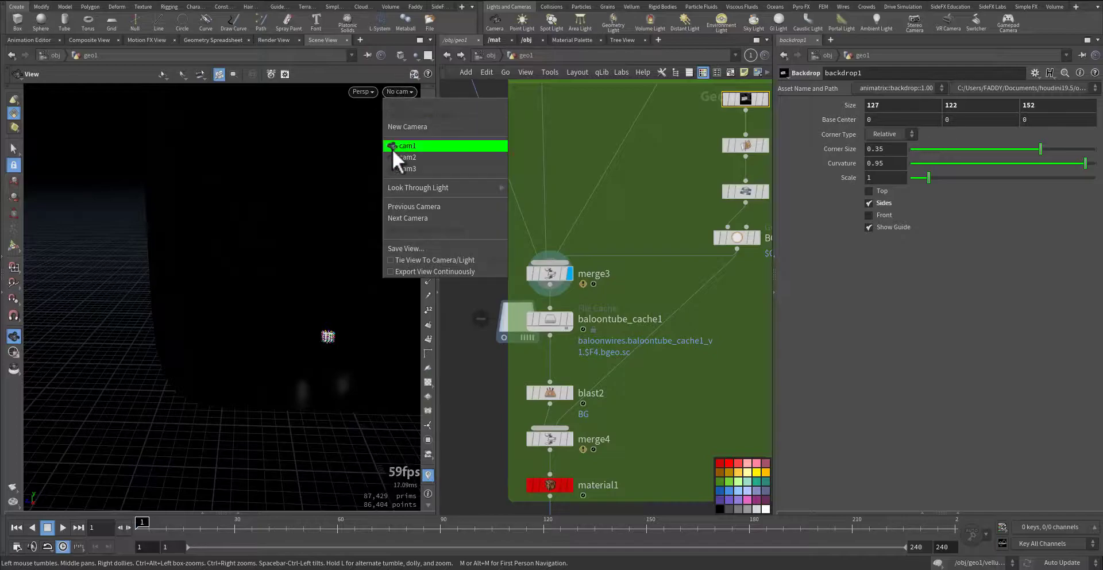
click(391, 149)
scroll(286, 321, down, 5)
drag(283, 320, 249, 309)
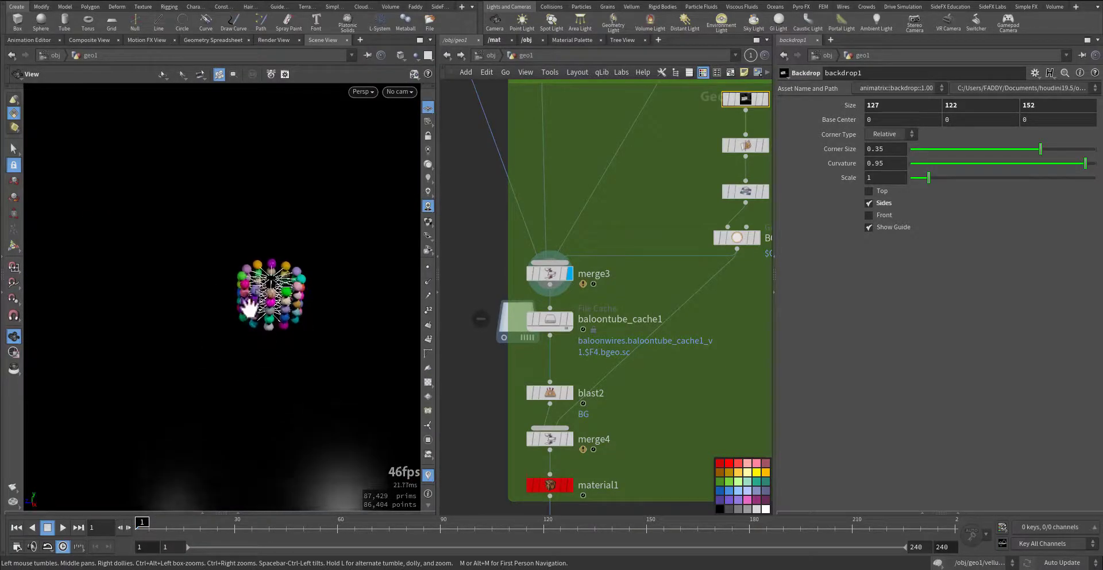
click(428, 165)
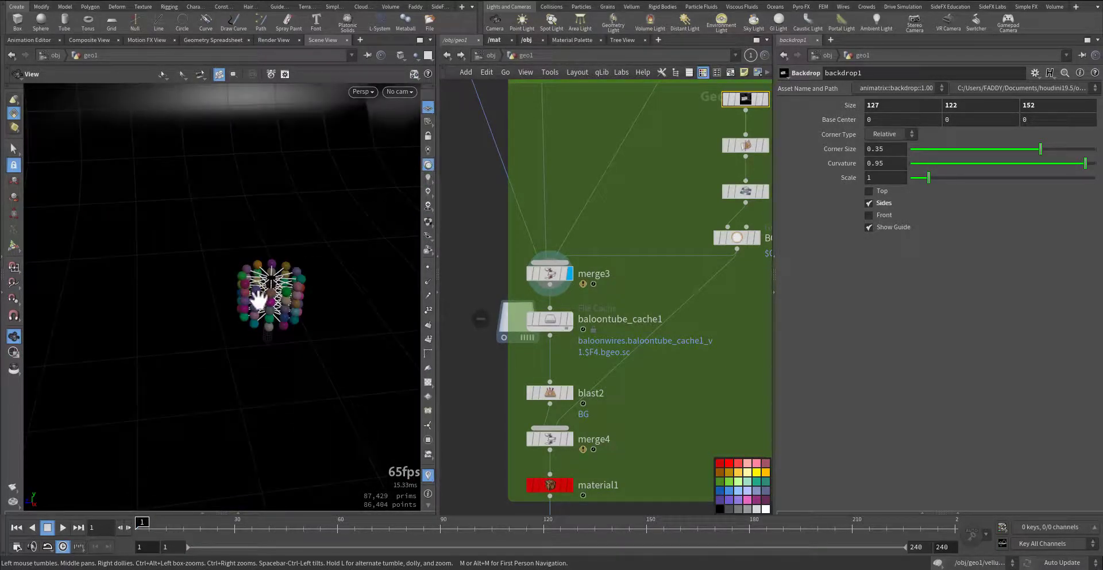
right_drag(259, 296, 376, 271)
Select and display baloontube_cache1, and scrub the cached simulation through the timeline to frame 156
click(550, 319)
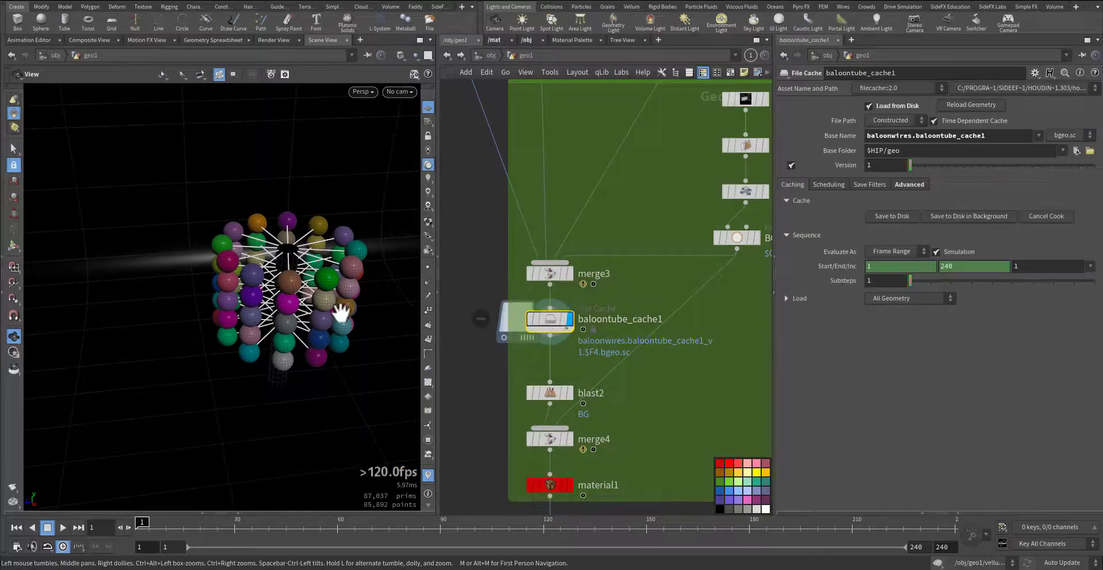
drag(340, 313, 272, 313)
drag(191, 524, 305, 523)
click(304, 521)
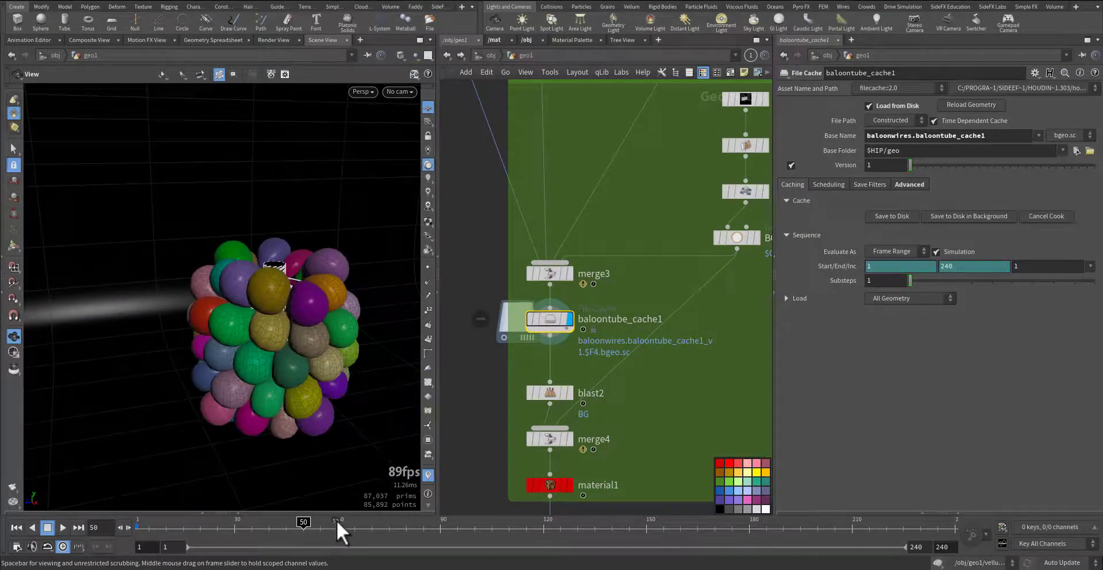
click(402, 526)
click(450, 527)
click(585, 527)
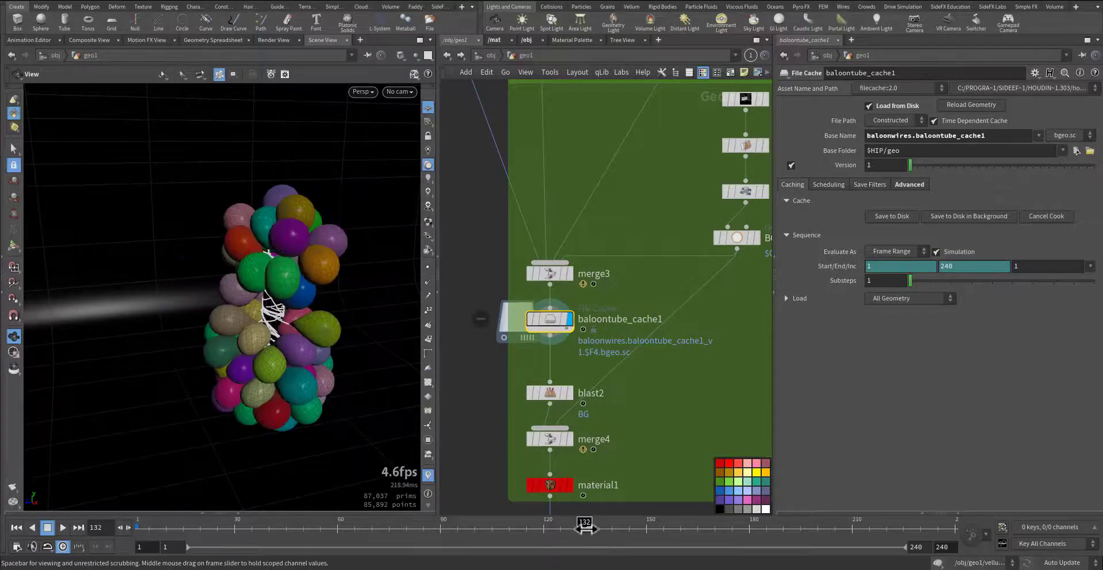
click(668, 529)
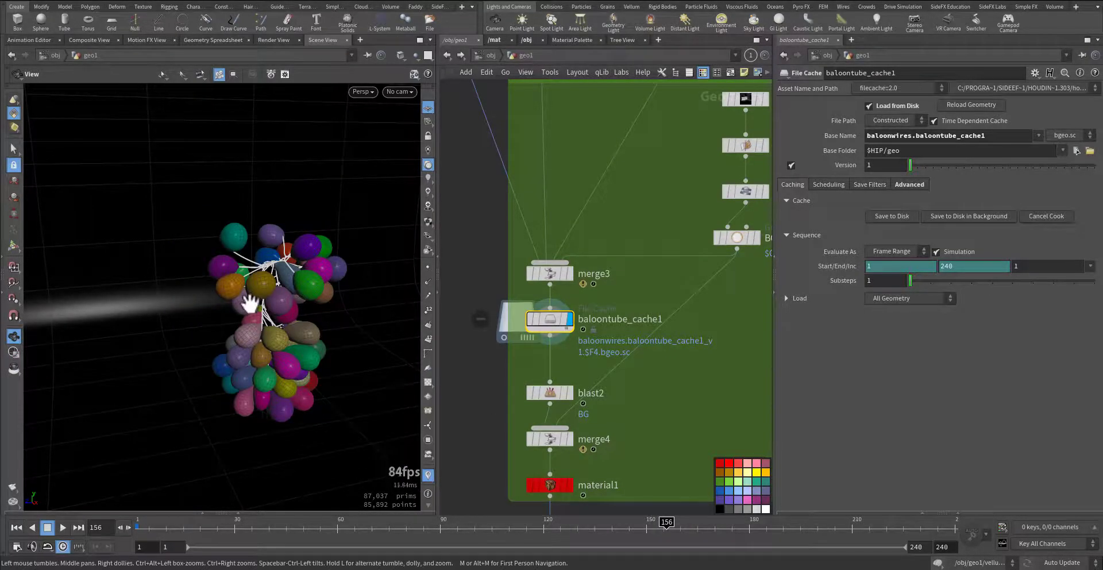
Inspect the strings wound around the pole and the surrounding balloons up close at frame 156
mouse_move(250, 303)
mouse_down()
mouse_move(251, 335)
mouse_move(258, 310)
mouse_up()
right_drag(259, 310, 425, 280)
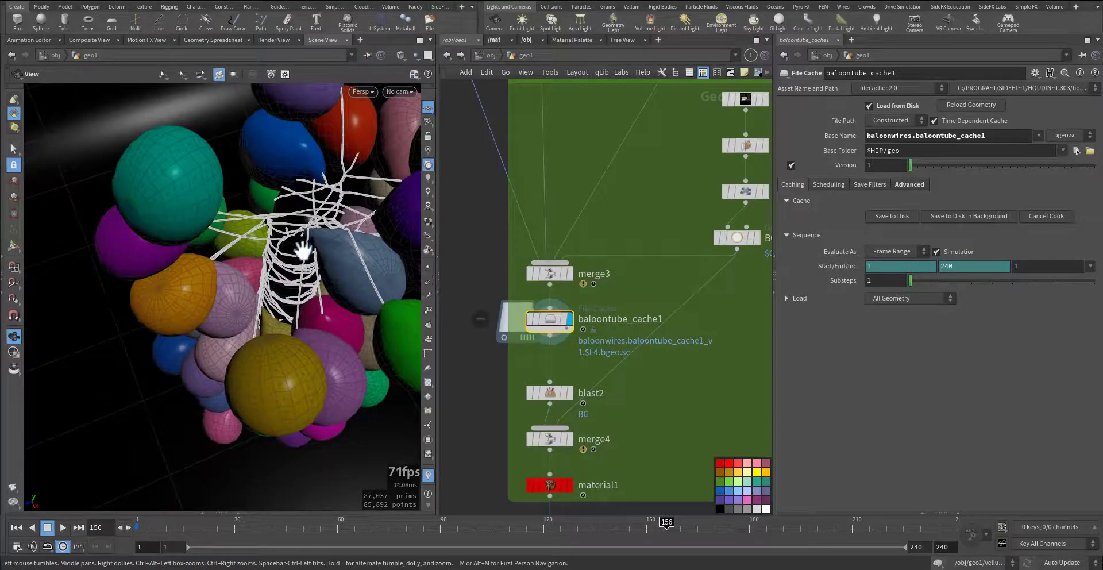
drag(251, 250, 184, 253)
right_drag(184, 253, 278, 220)
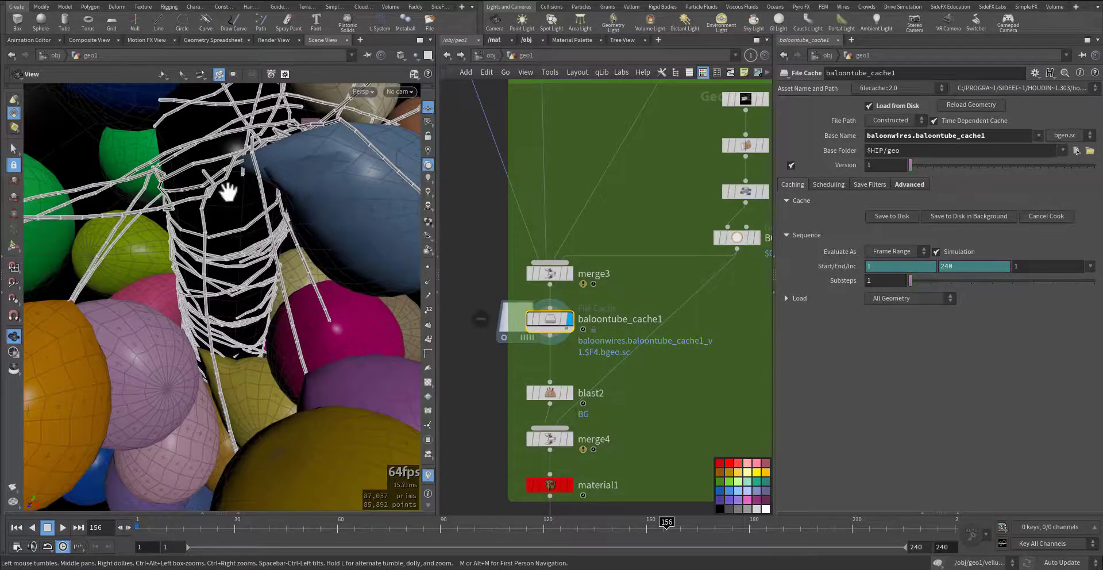
right_drag(228, 191, 153, 307)
drag(153, 308, 161, 296)
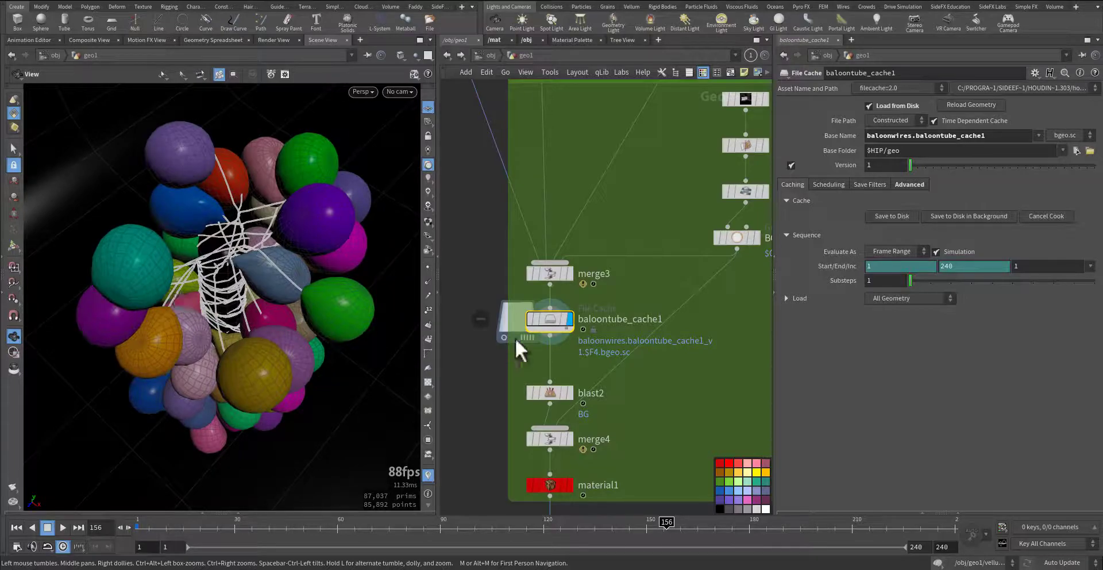
Look over the final nodes down to material1, switch to the image sequence player and play the rendered balloon animation
scroll(514, 342, down, 3)
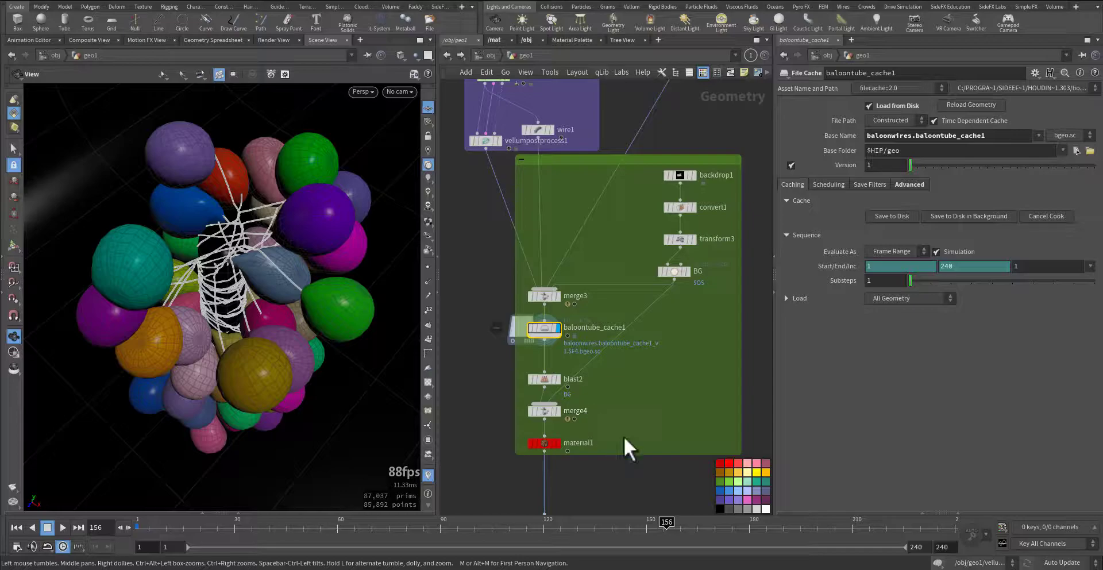
scroll(626, 425, down, 3)
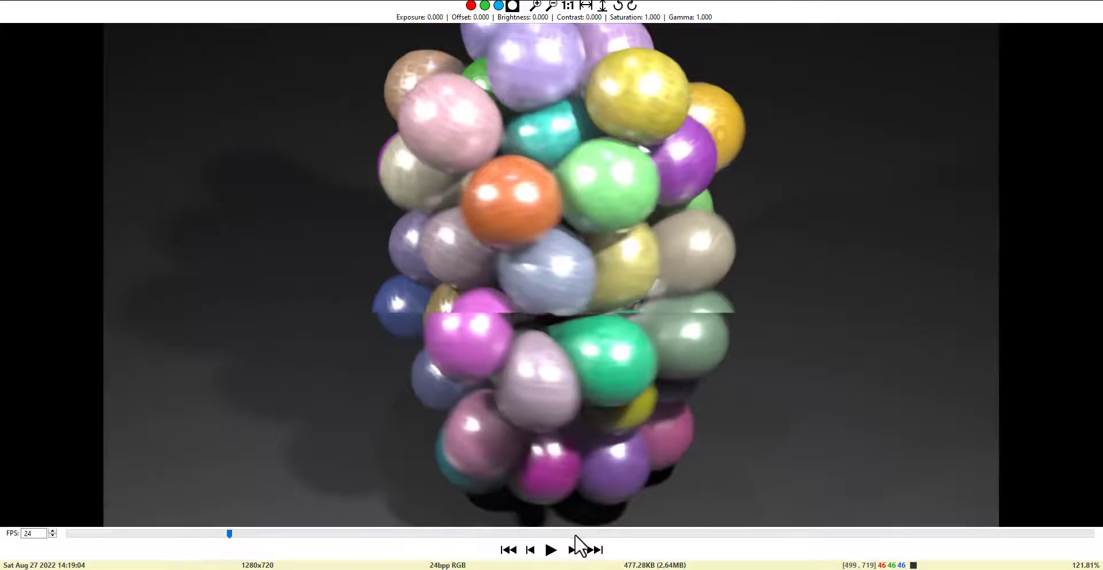
click(554, 551)
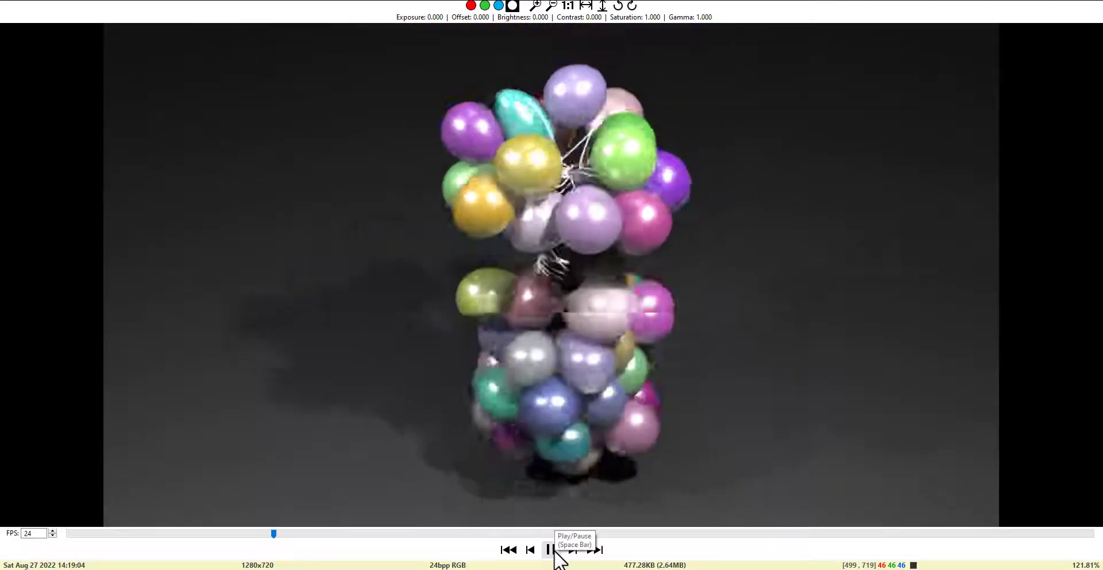